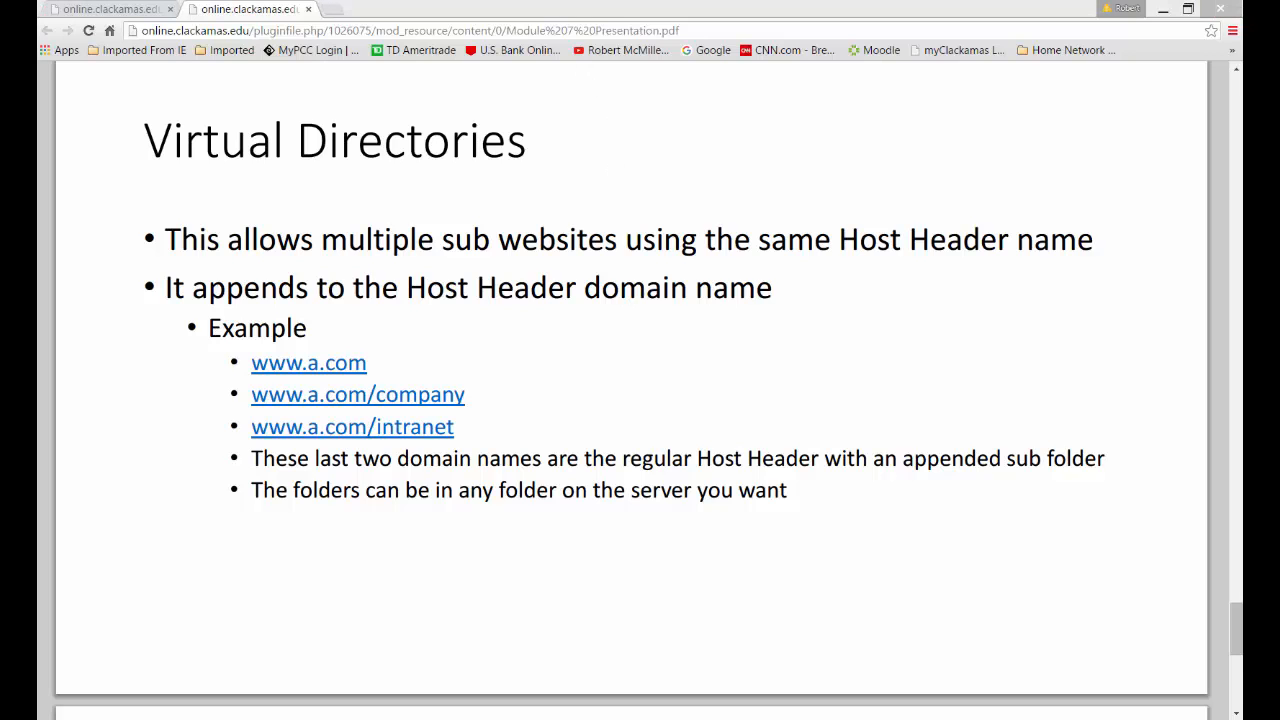
Finish the Module 7 presentation and read the Internet Information Services Management steps in the Module 7 lab instructions
{"action": "scroll", "coordinate": [638, 367], "scroll_direction": "down", "scroll_amount": 3}
{"action": "scroll", "coordinate": [636, 368], "scroll_direction": "down", "scroll_amount": 2}
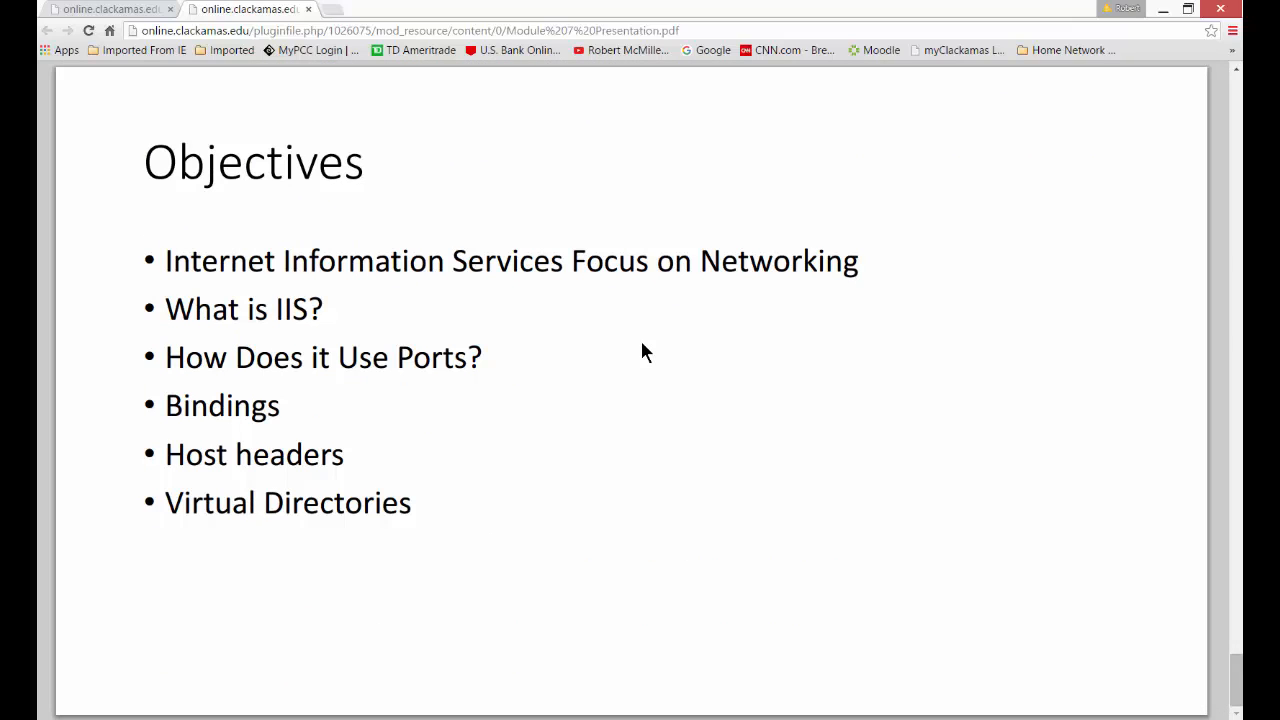
{"action": "left_click", "coordinate": [114, 10]}
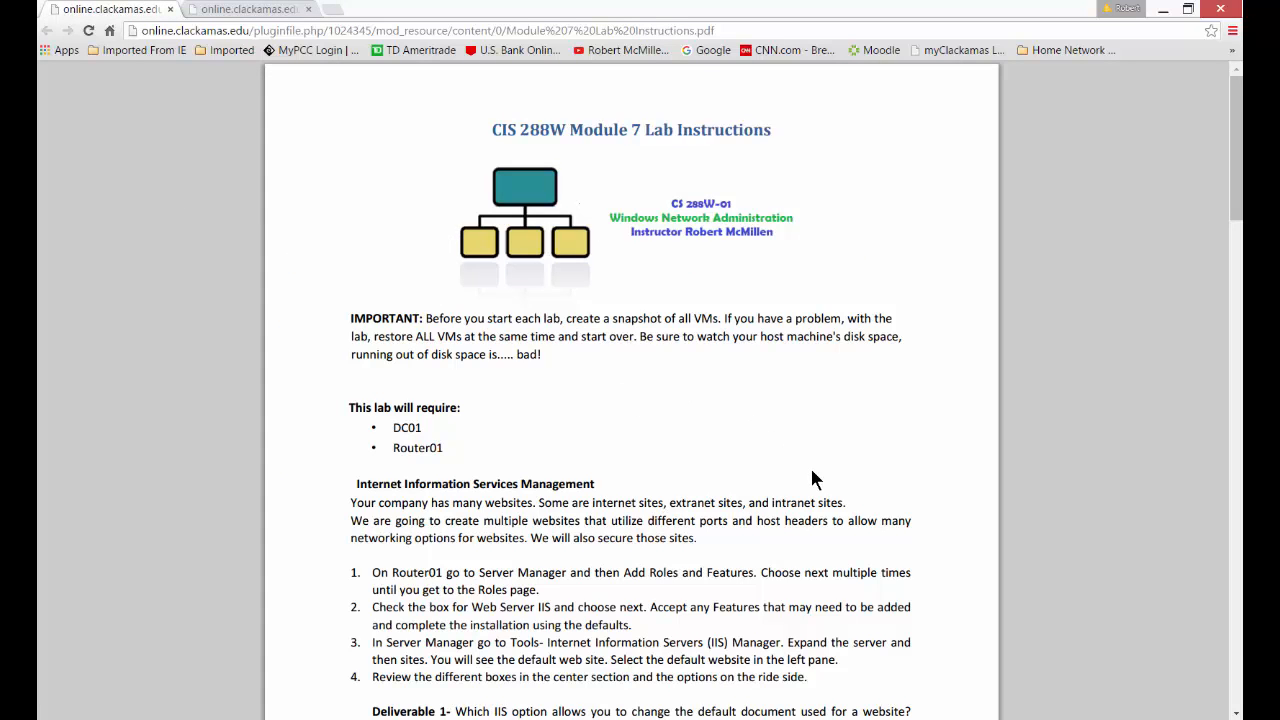
{"action": "scroll", "coordinate": [824, 496], "scroll_direction": "up", "scroll_amount": 2, "text": "ctrl"}
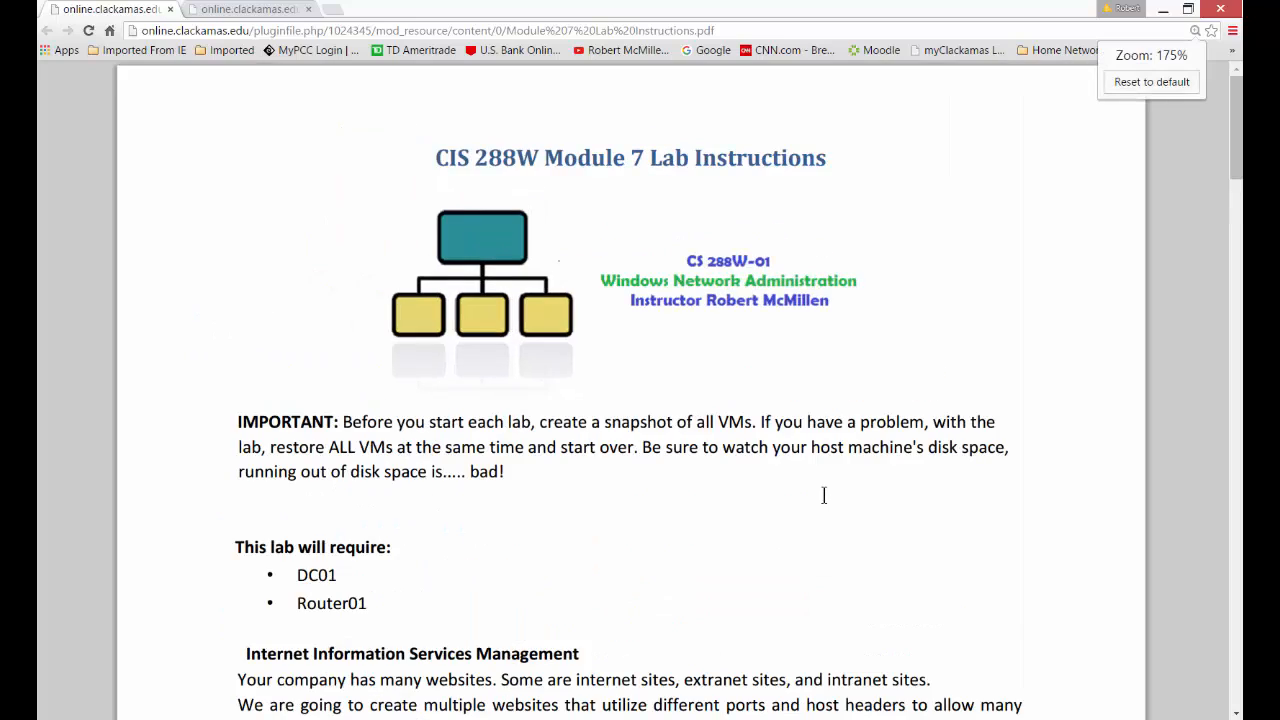
{"action": "scroll", "coordinate": [824, 496], "scroll_direction": "down", "scroll_amount": 3}
{"action": "scroll", "coordinate": [824, 510], "scroll_direction": "down", "scroll_amount": 1}
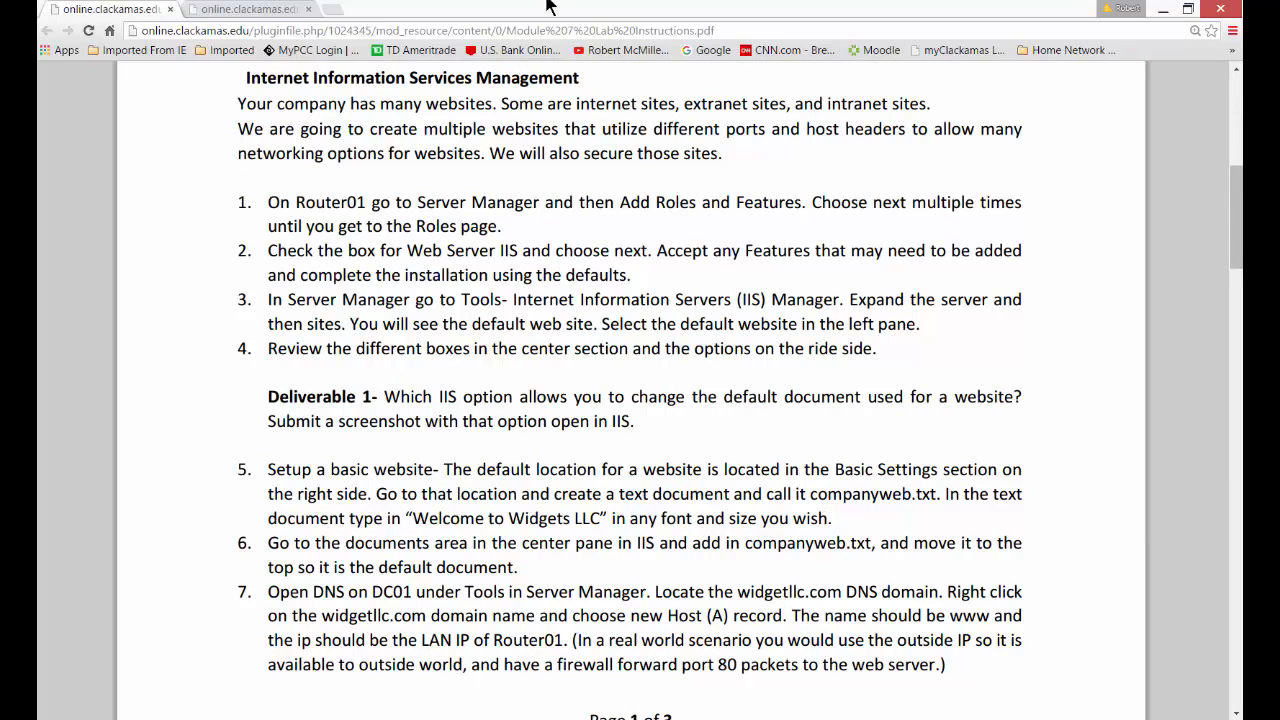
Switch to the Router01 virtual machine and advance a role-based Add Roles and Features installation to the server role selection
{"action": "key", "text": "alt+Tab"}
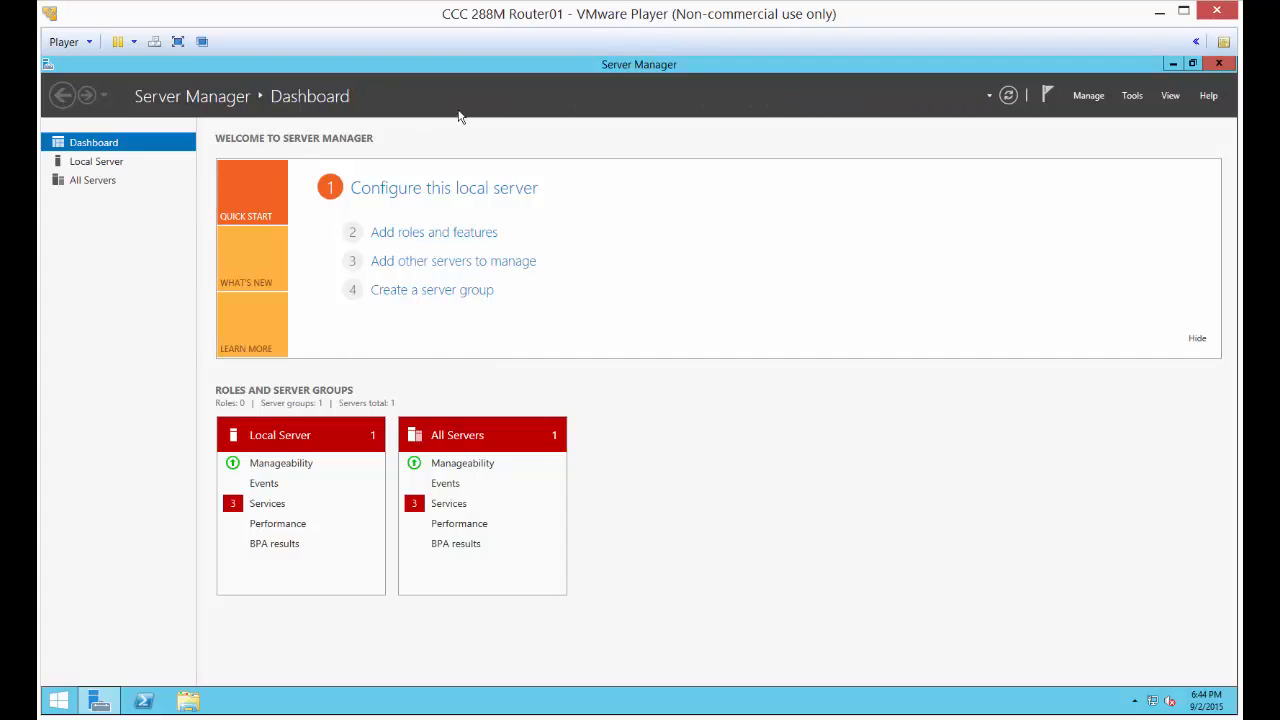
{"action": "left_click", "coordinate": [446, 234]}
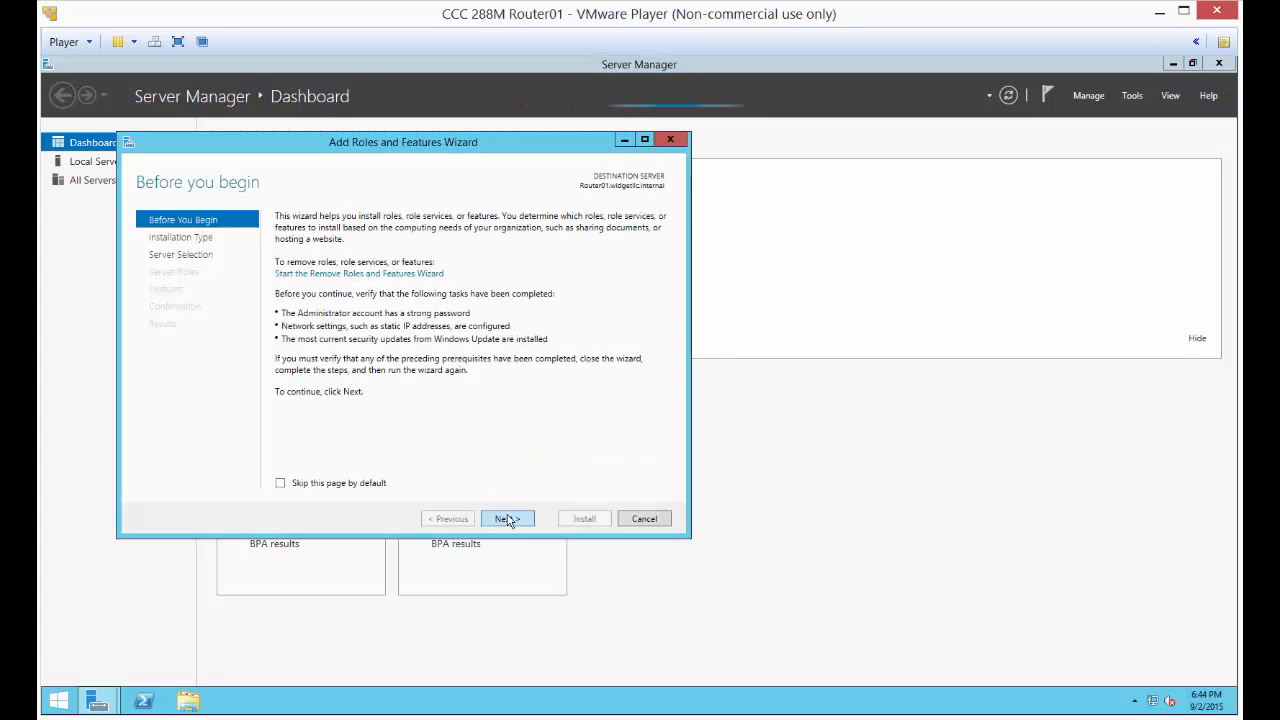
{"action": "left_click", "coordinate": [508, 519]}
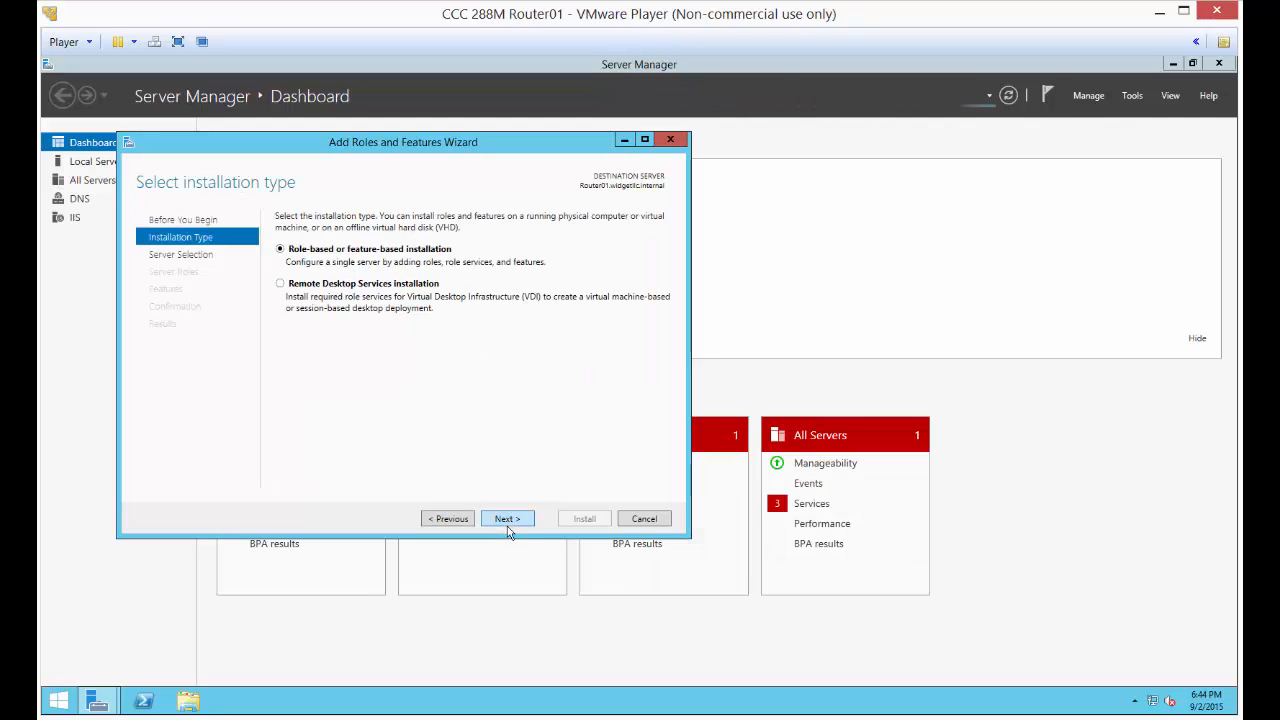
{"action": "left_click", "coordinate": [508, 519]}
{"action": "left_click", "coordinate": [508, 519]}
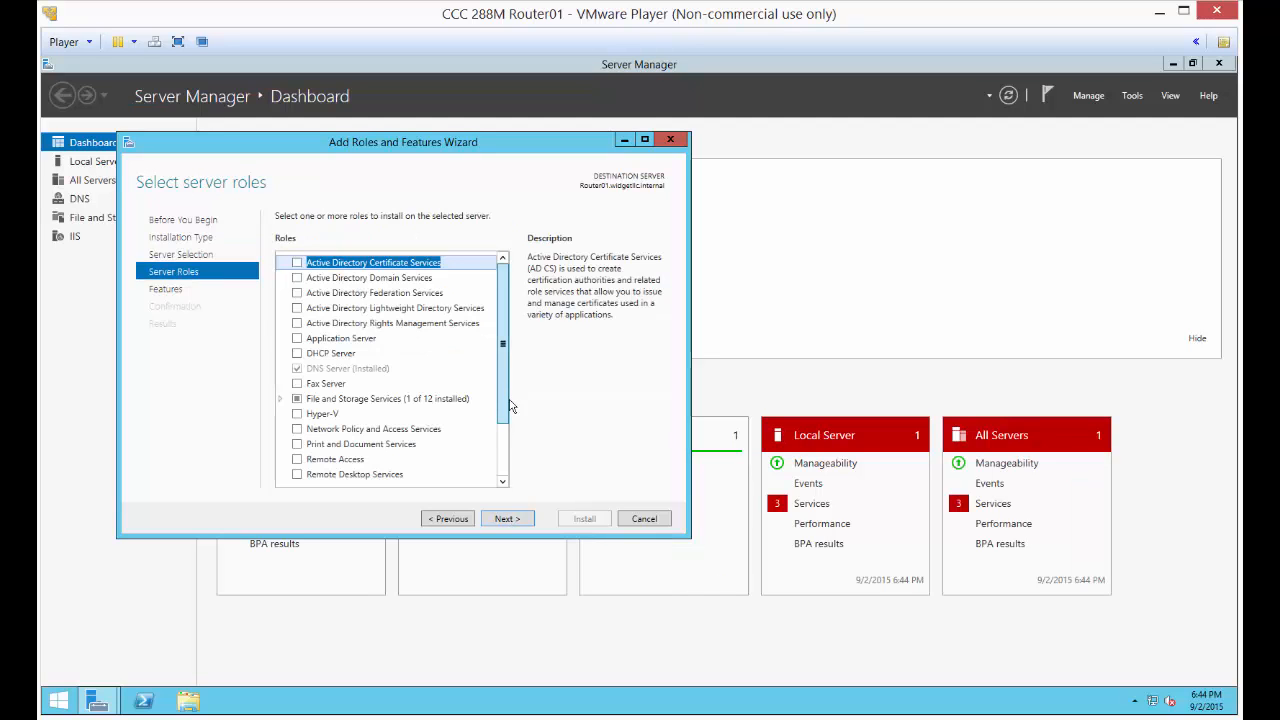
Select the Web Server role service under Web Server (IIS), install it with default features, and close the wizard
{"action": "scroll", "coordinate": [510, 405], "scroll_direction": "down", "scroll_amount": 2}
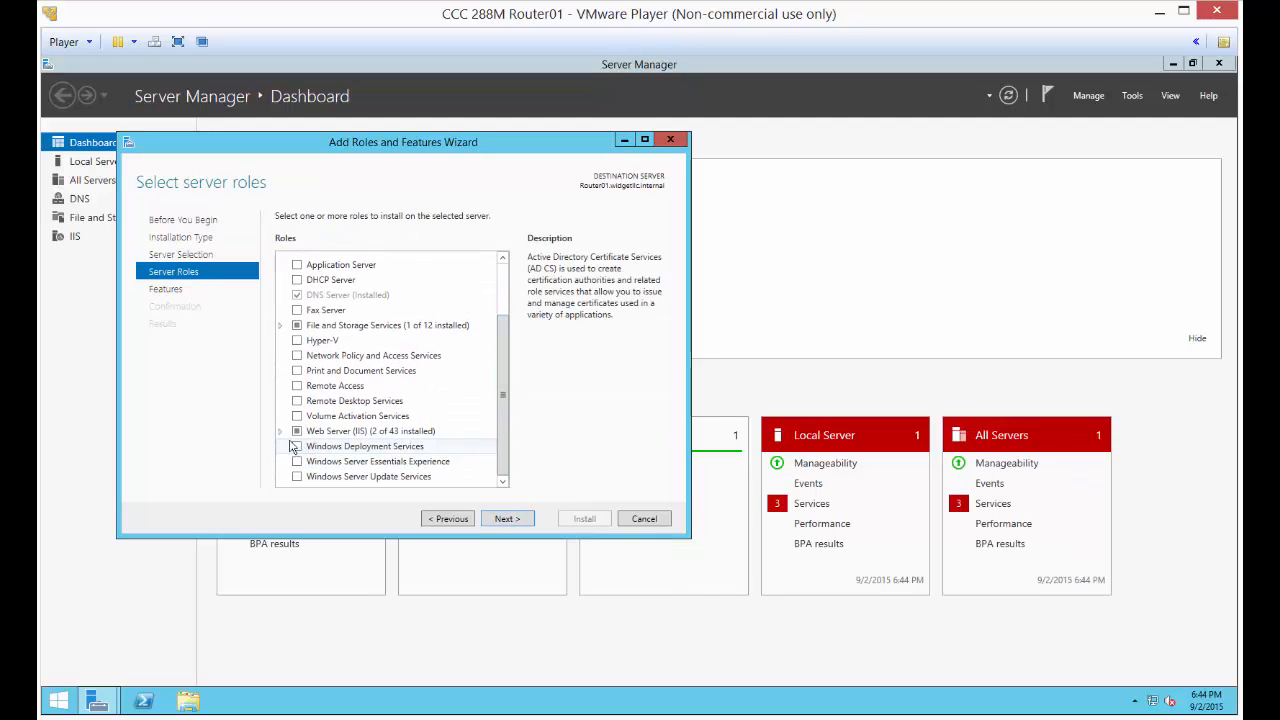
{"action": "left_click", "coordinate": [280, 431]}
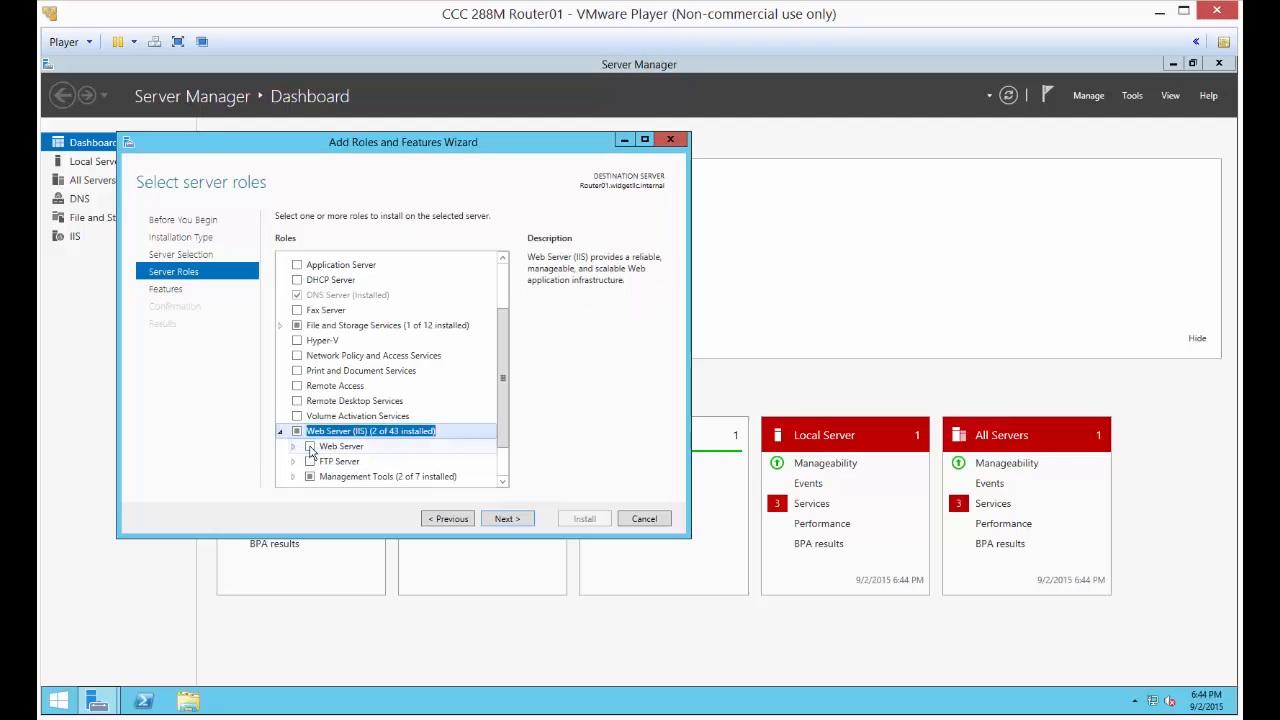
{"action": "left_click", "coordinate": [310, 447]}
{"action": "scroll", "coordinate": [336, 458], "scroll_direction": "down", "scroll_amount": 1}
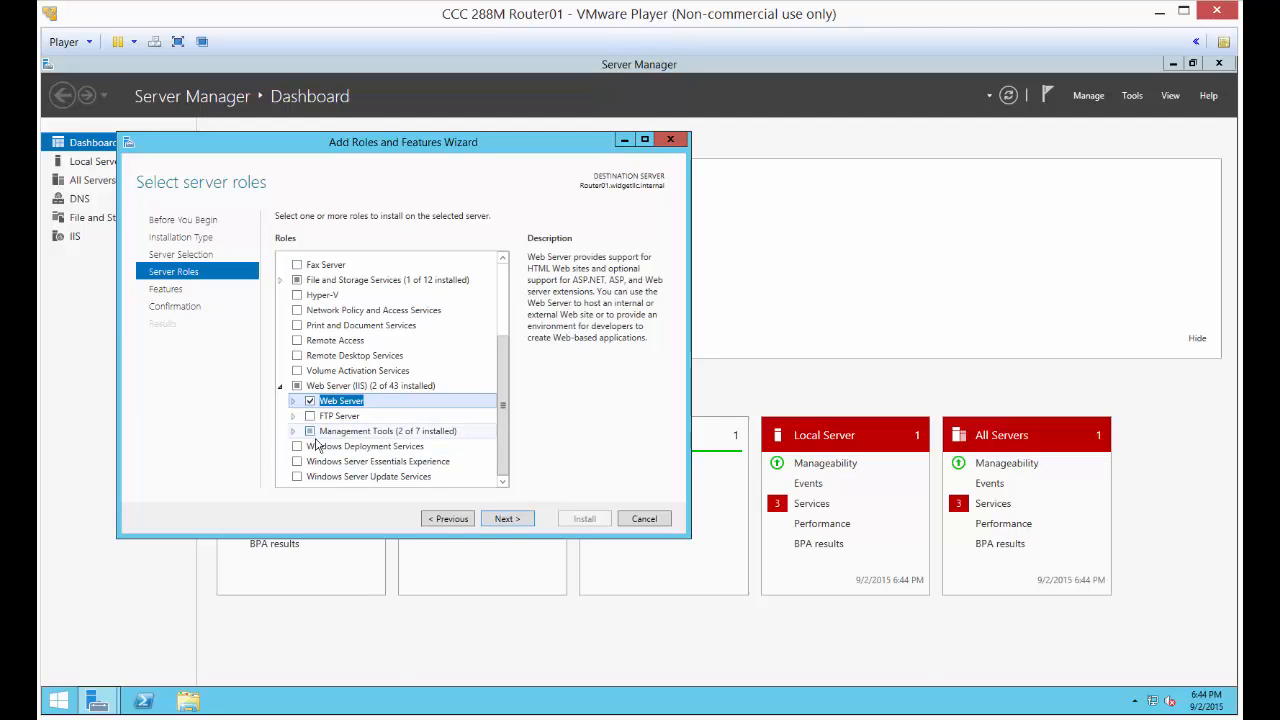
{"action": "left_click", "coordinate": [503, 521]}
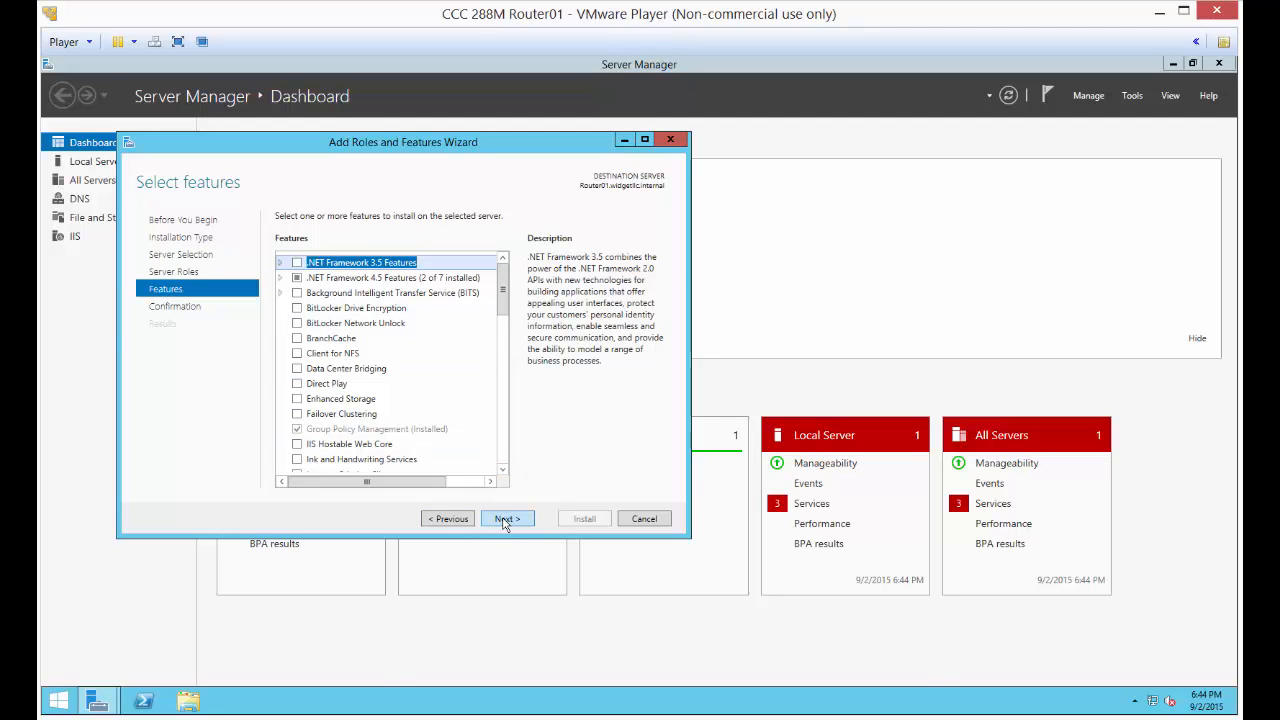
{"action": "left_click", "coordinate": [504, 523]}
{"action": "left_click", "coordinate": [594, 523]}
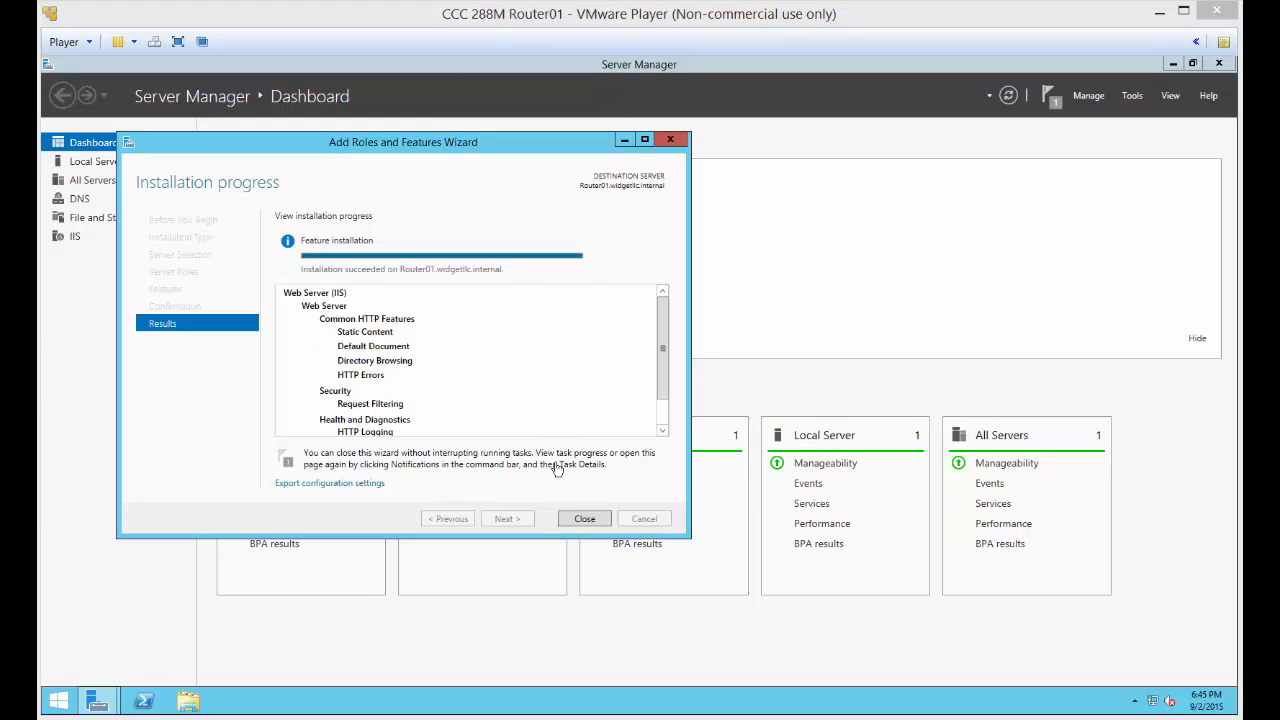
{"action": "left_click", "coordinate": [576, 520]}
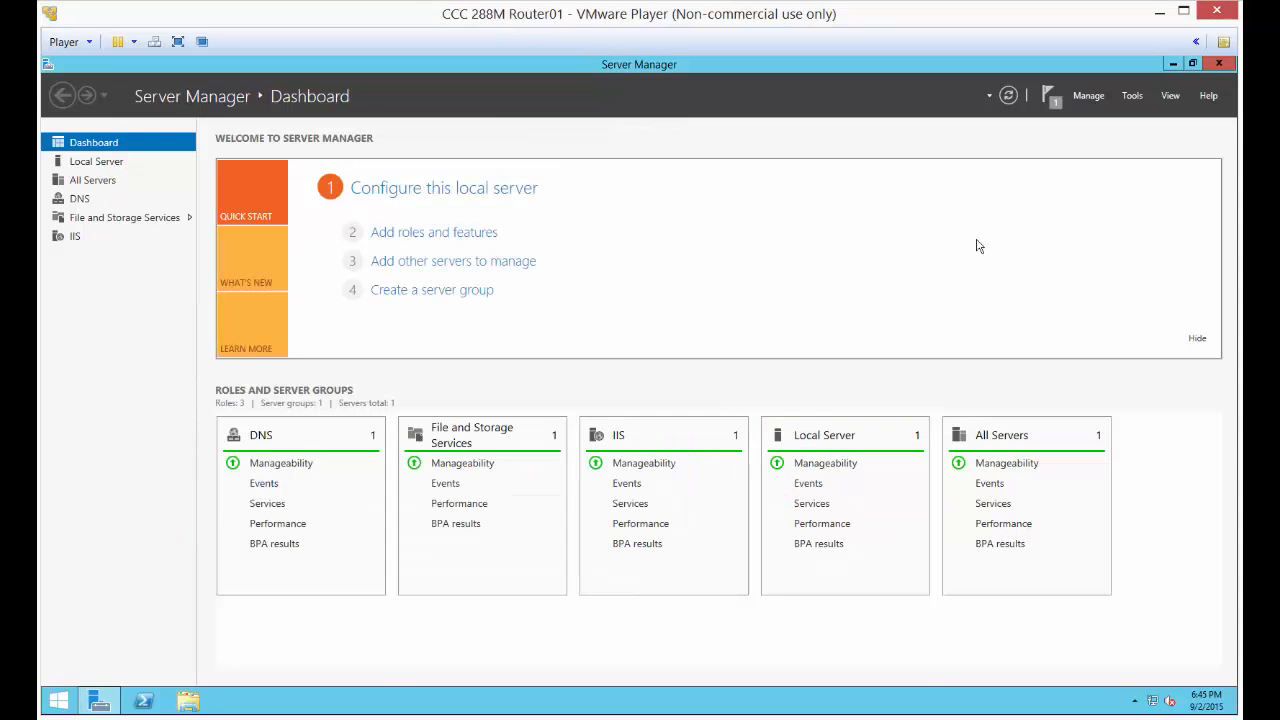
Open Internet Information Services (IIS) Manager from Server Manager and maximize its window
{"action": "left_click", "coordinate": [1129, 97]}
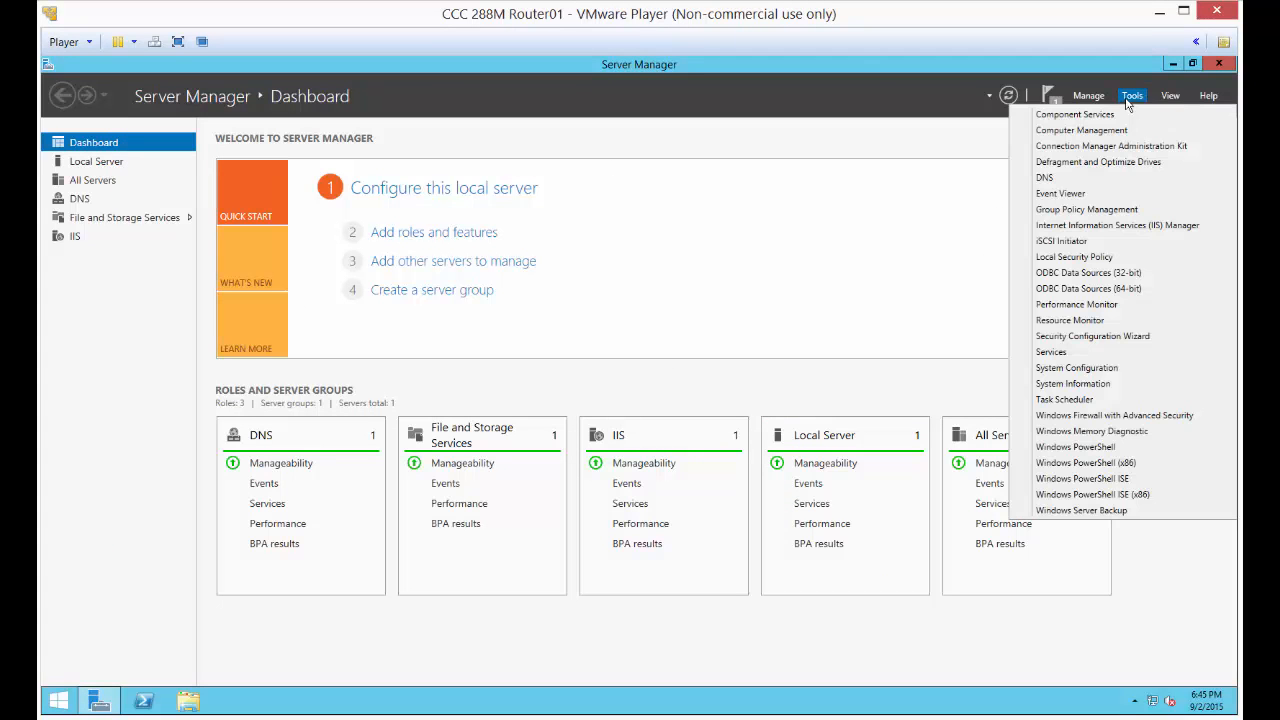
{"action": "left_click", "coordinate": [1097, 229]}
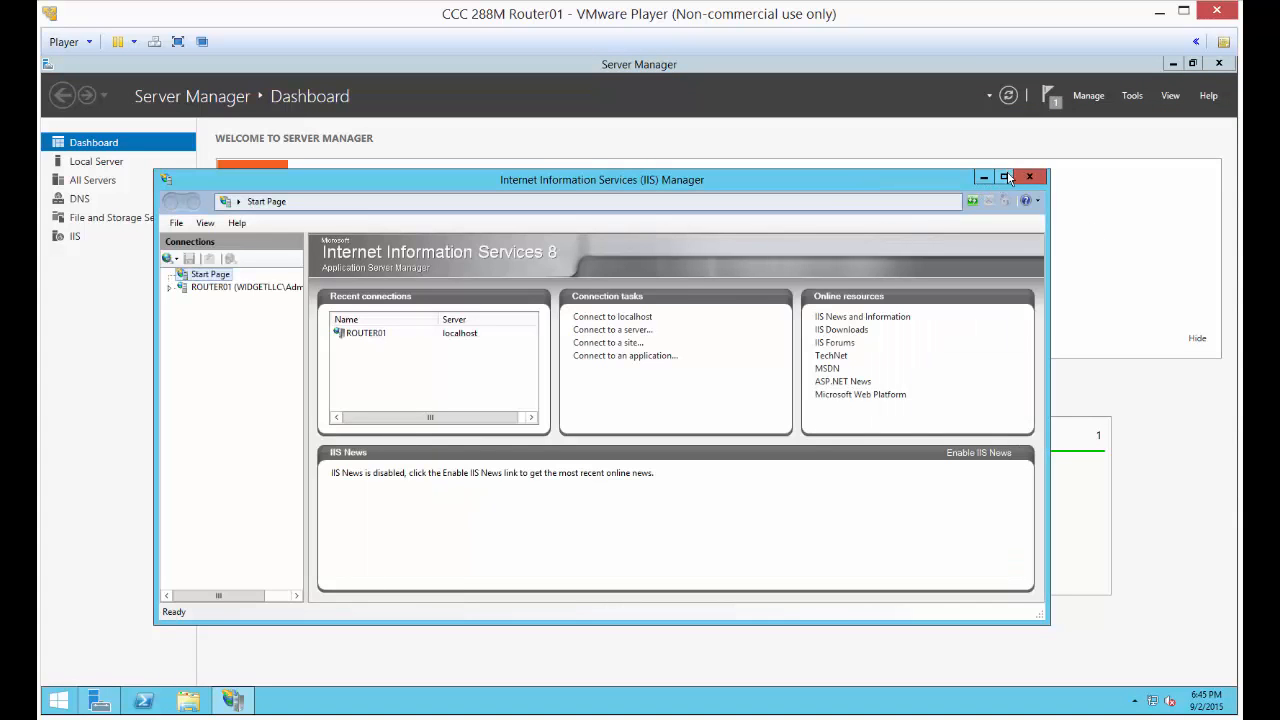
{"action": "left_click", "coordinate": [1006, 177]}
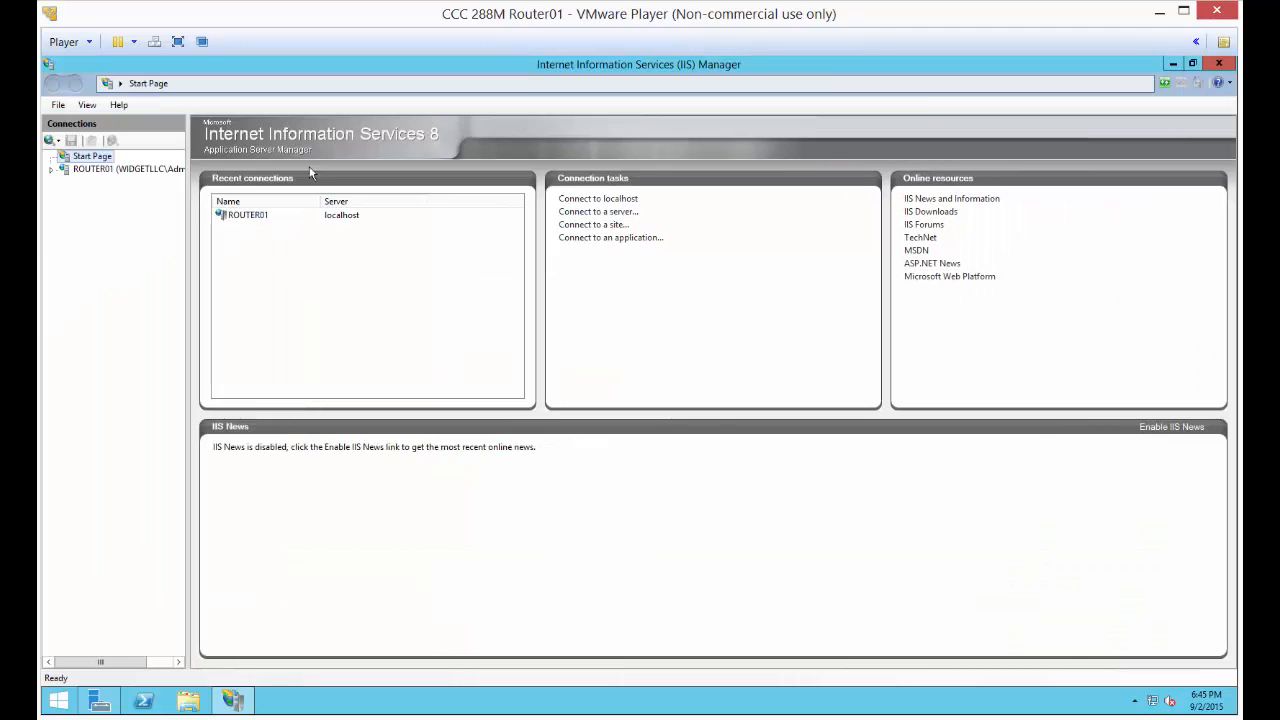
Expand the ROUTER01 server, decline the Microsoft Web Platform offer with its message suppressed, and select Default Web Site under Sites
{"action": "left_click", "coordinate": [53, 170]}
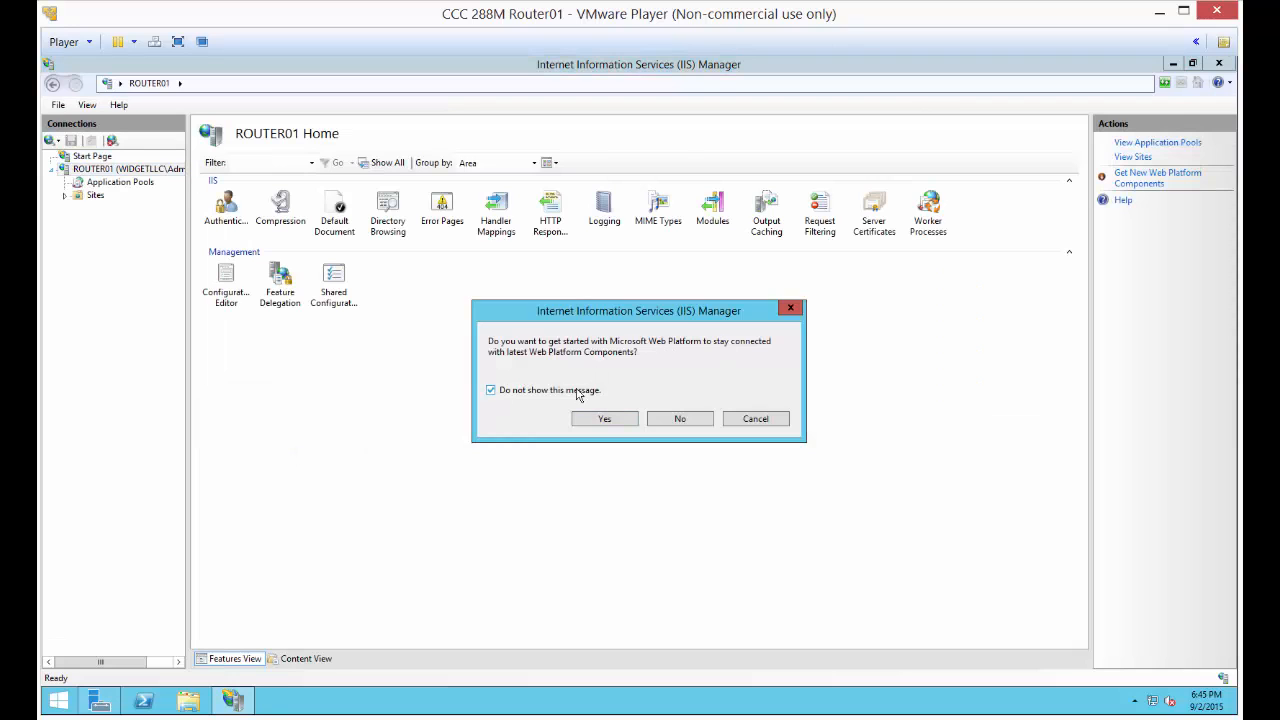
{"action": "left_click", "coordinate": [679, 421]}
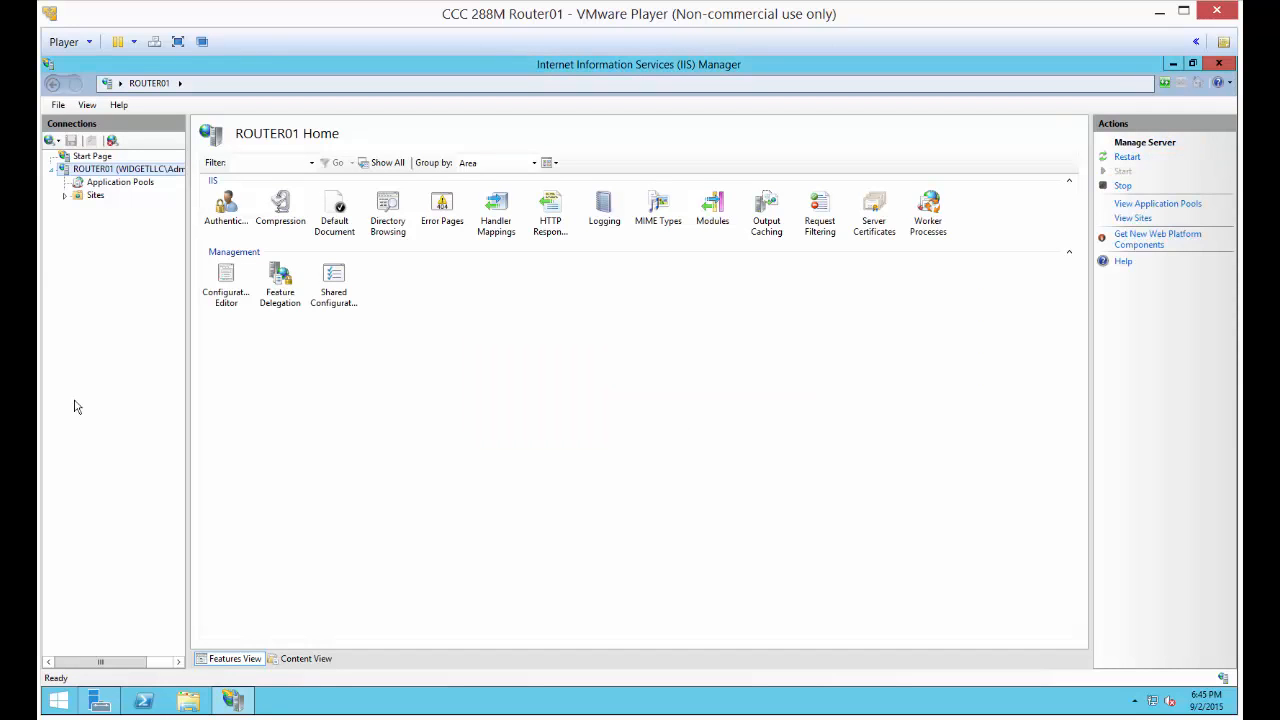
{"action": "left_click", "coordinate": [65, 196]}
{"action": "left_click", "coordinate": [128, 208]}
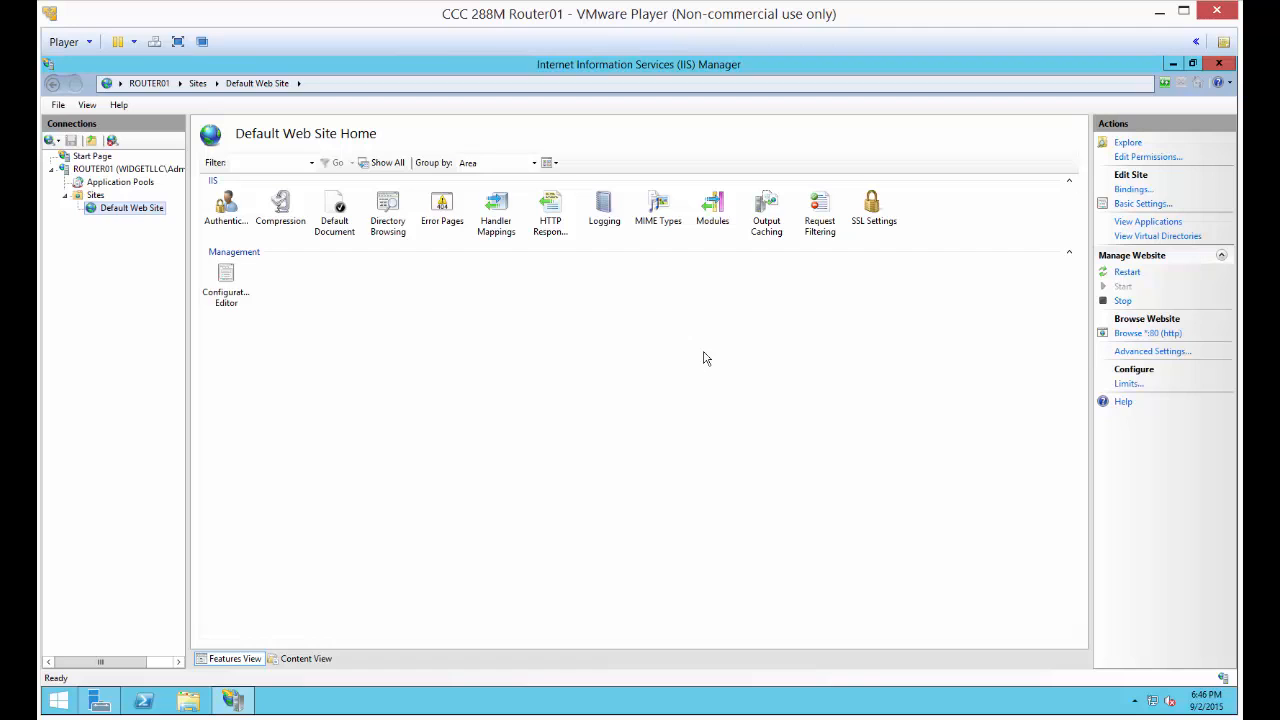
Review the Default Document and HTTP Response Headers features of Default Web Site, returning to the site's home page
{"action": "double_click", "coordinate": [338, 214]}
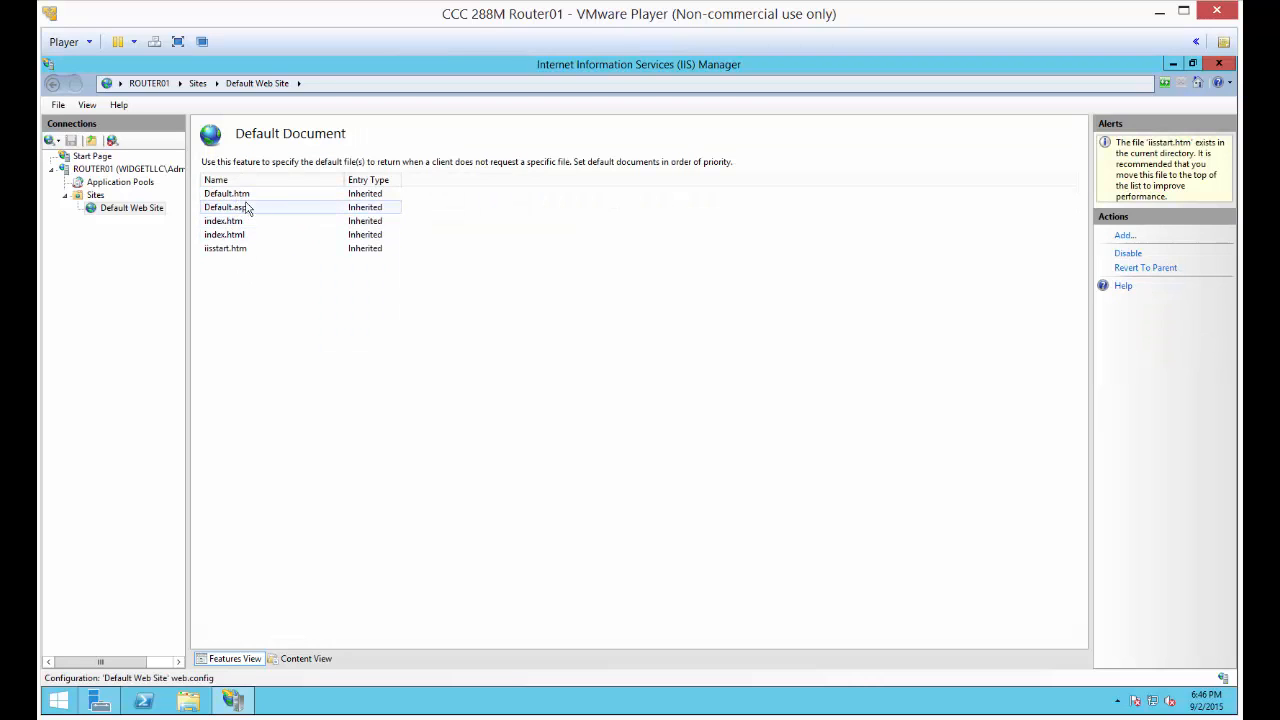
{"action": "left_click", "coordinate": [53, 84]}
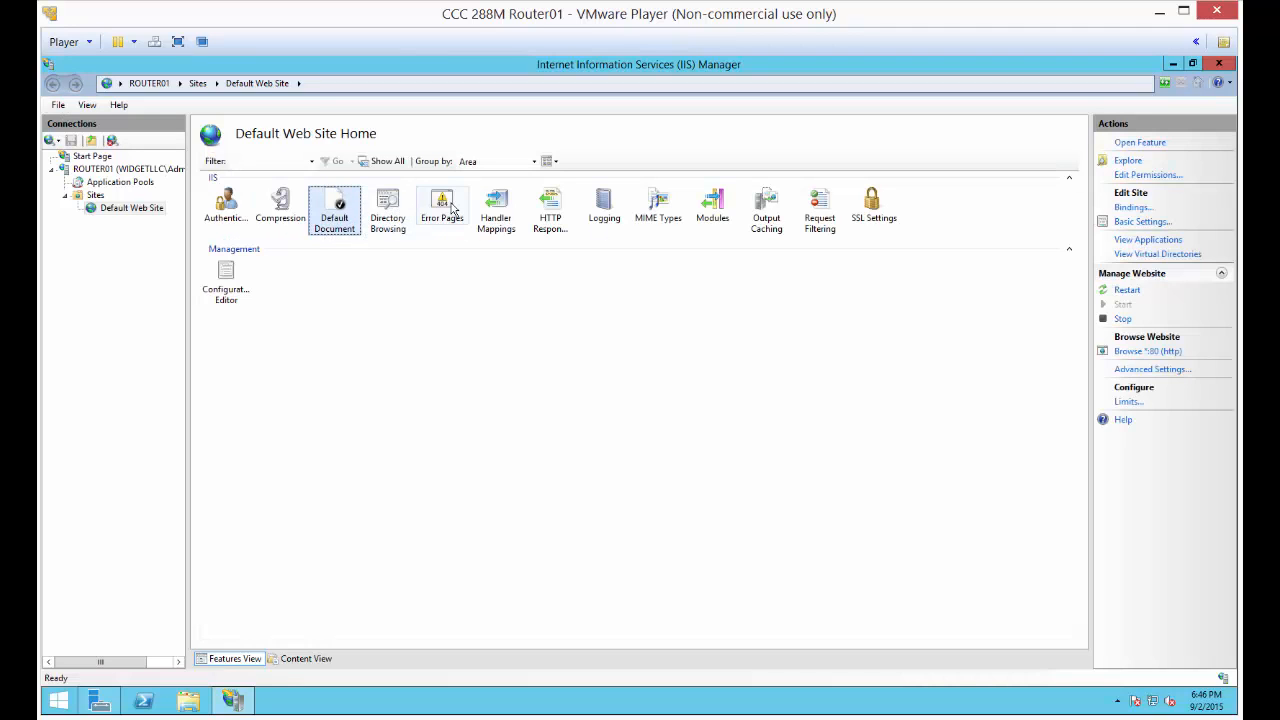
{"action": "double_click", "coordinate": [541, 207]}
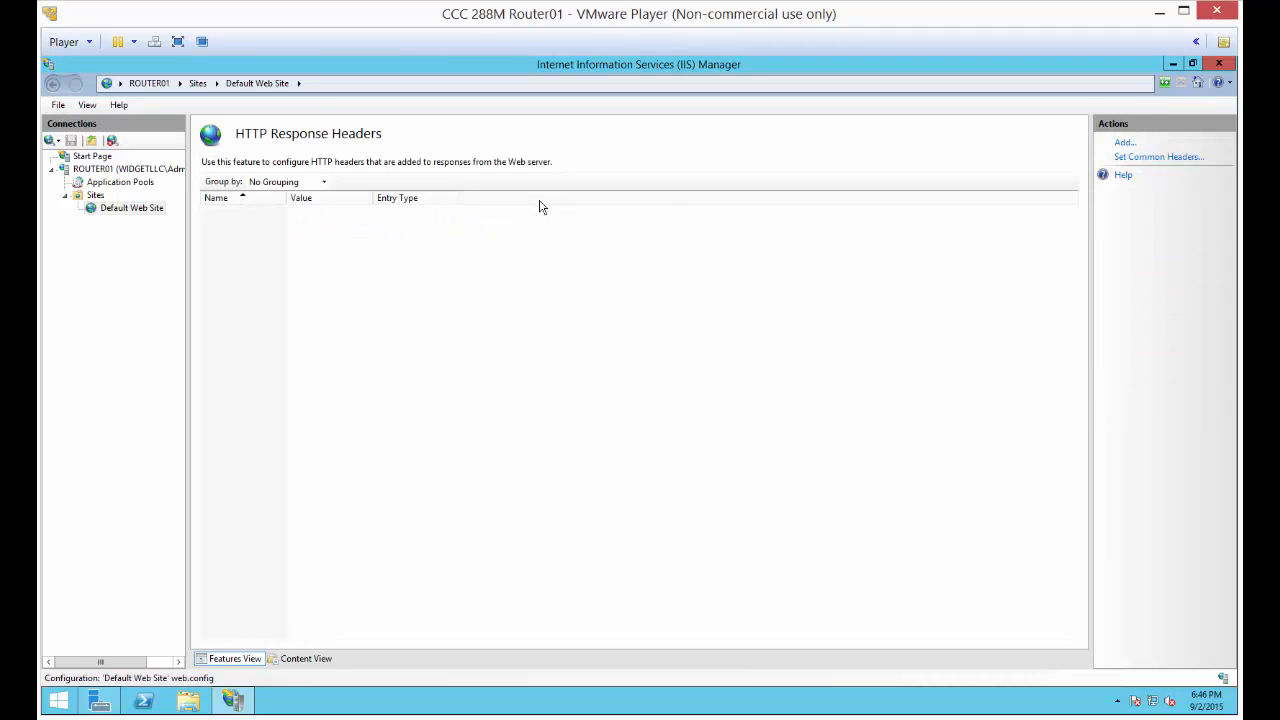
{"action": "left_click", "coordinate": [52, 83]}
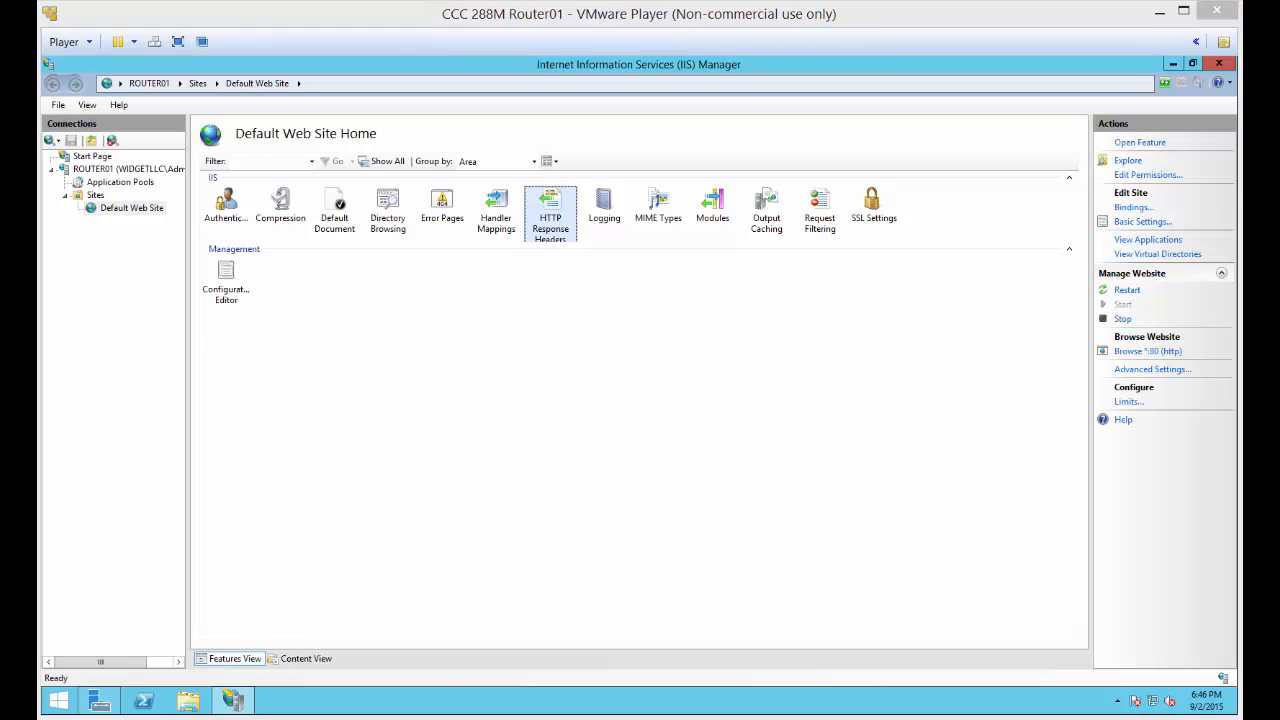
Look over the management options for Default Web Site and check its physical path in Basic Settings without changing anything
{"action": "right_click", "coordinate": [143, 215]}
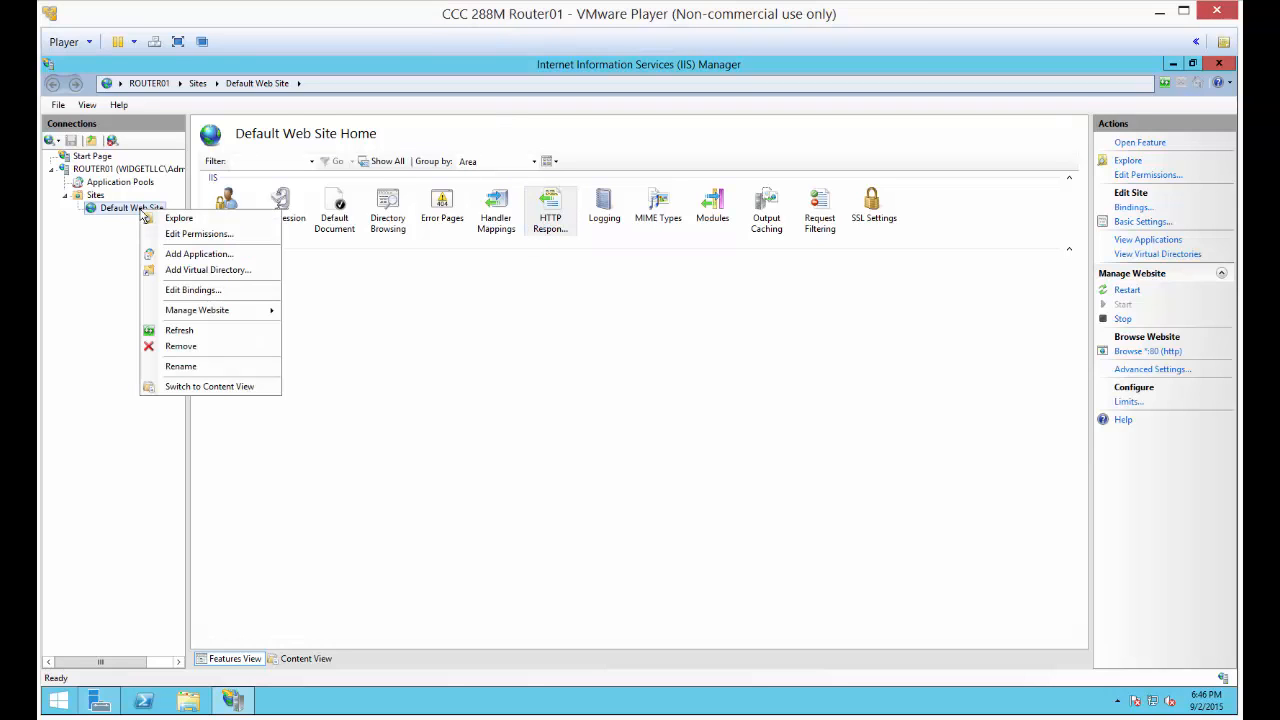
{"action": "left_click", "coordinate": [500, 293]}
{"action": "left_click", "coordinate": [1127, 205]}
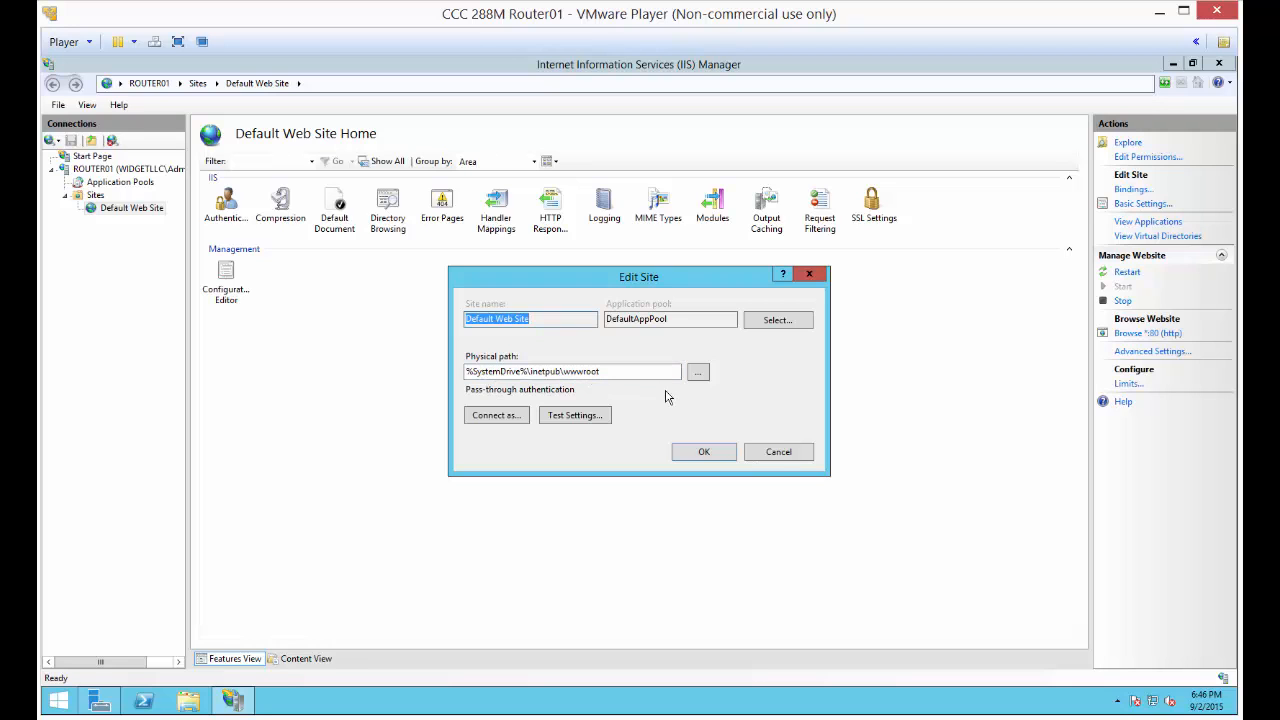
{"action": "left_click", "coordinate": [778, 452]}
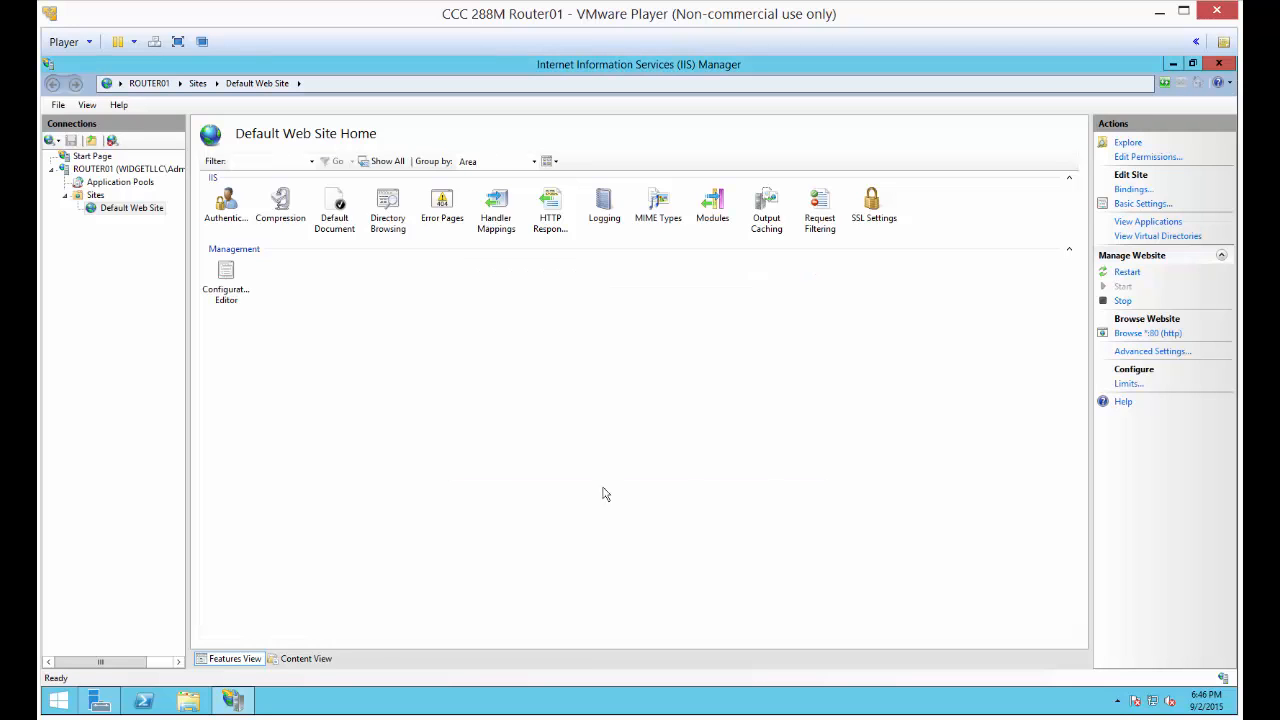
Browse to the C:\inetpub\wwwroot folder in File Explorer
{"action": "left_click", "coordinate": [188, 700]}
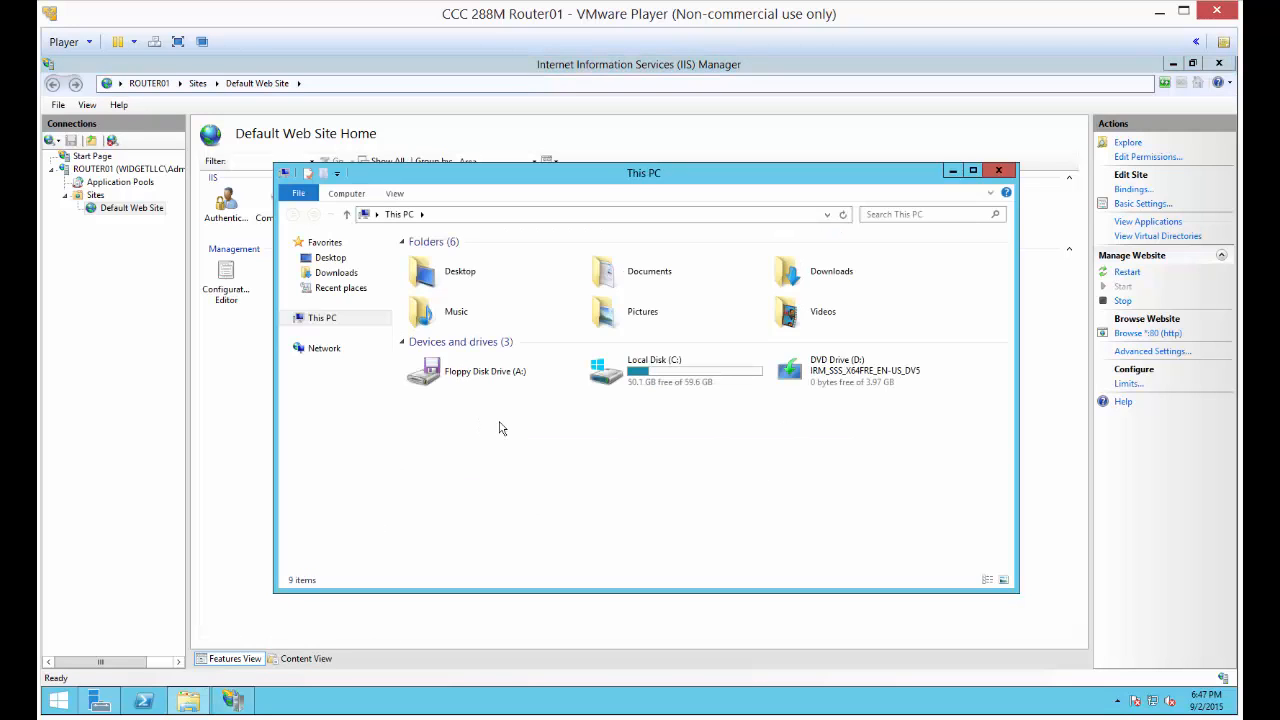
{"action": "double_click", "coordinate": [660, 376]}
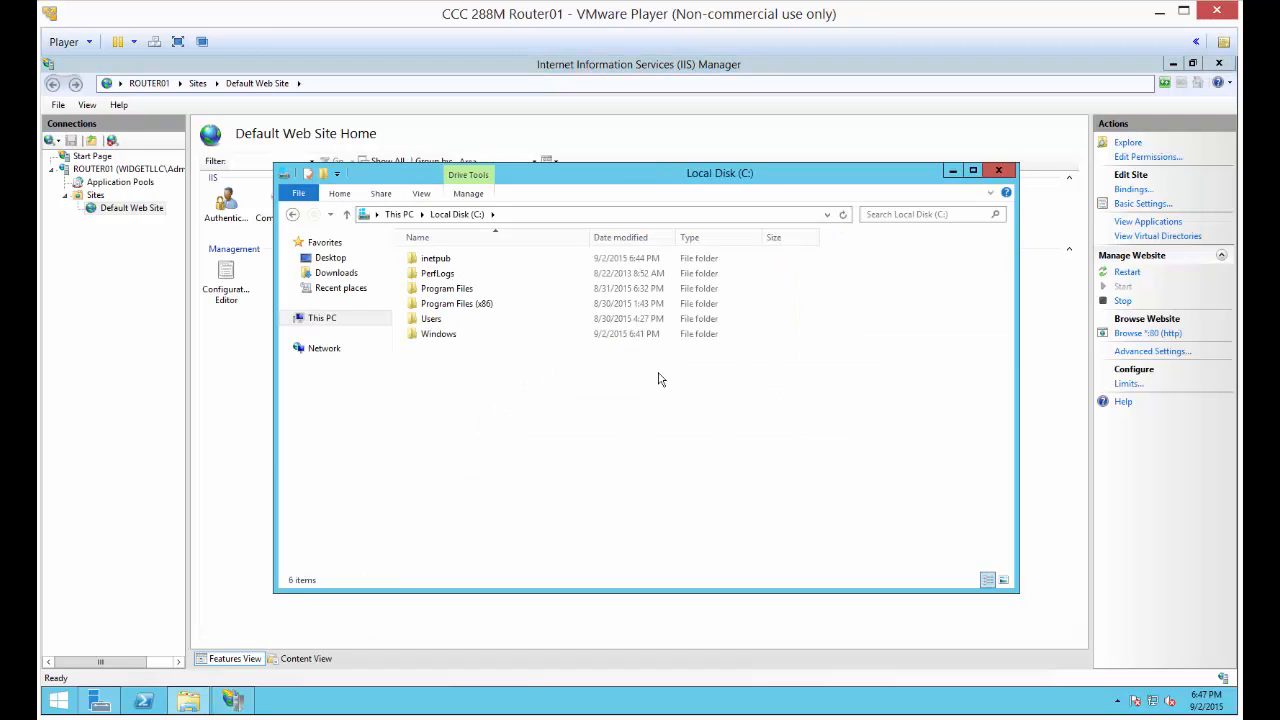
{"action": "double_click", "coordinate": [440, 259]}
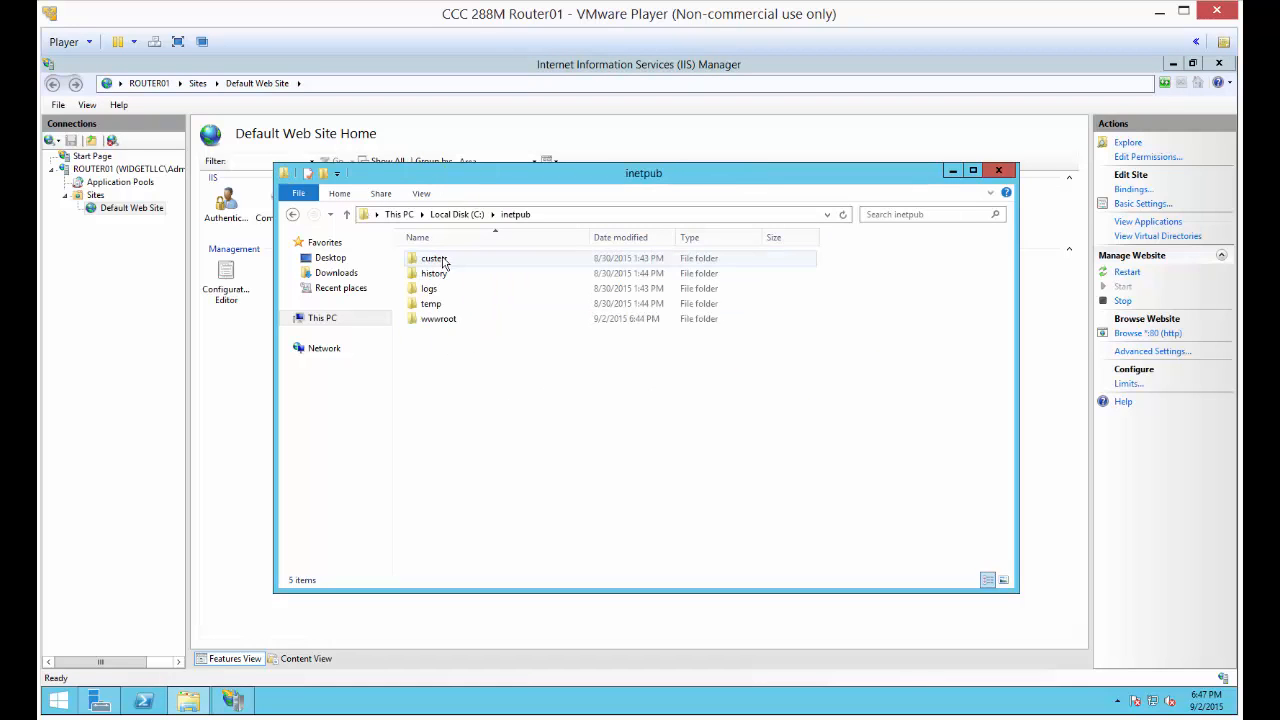
{"action": "double_click", "coordinate": [459, 319]}
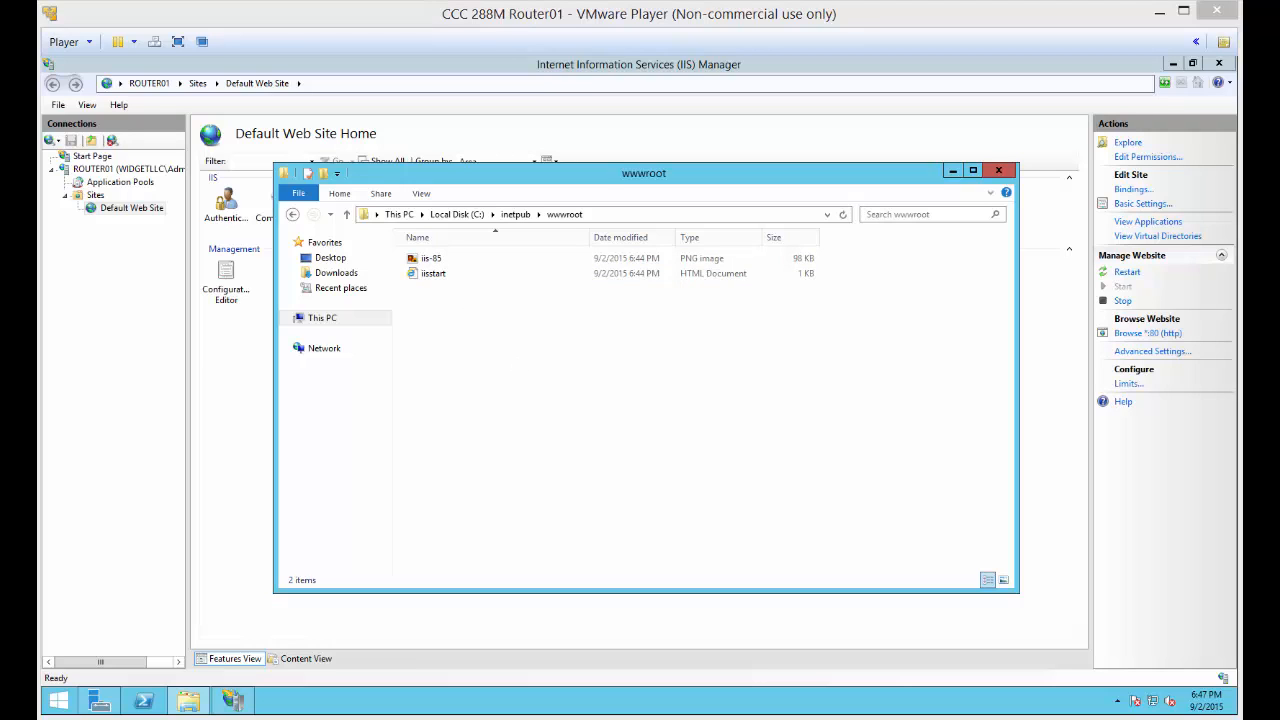
Create a new text document in the wwwroot folder and name it companyweb.txt
{"action": "right_click", "coordinate": [550, 356]}
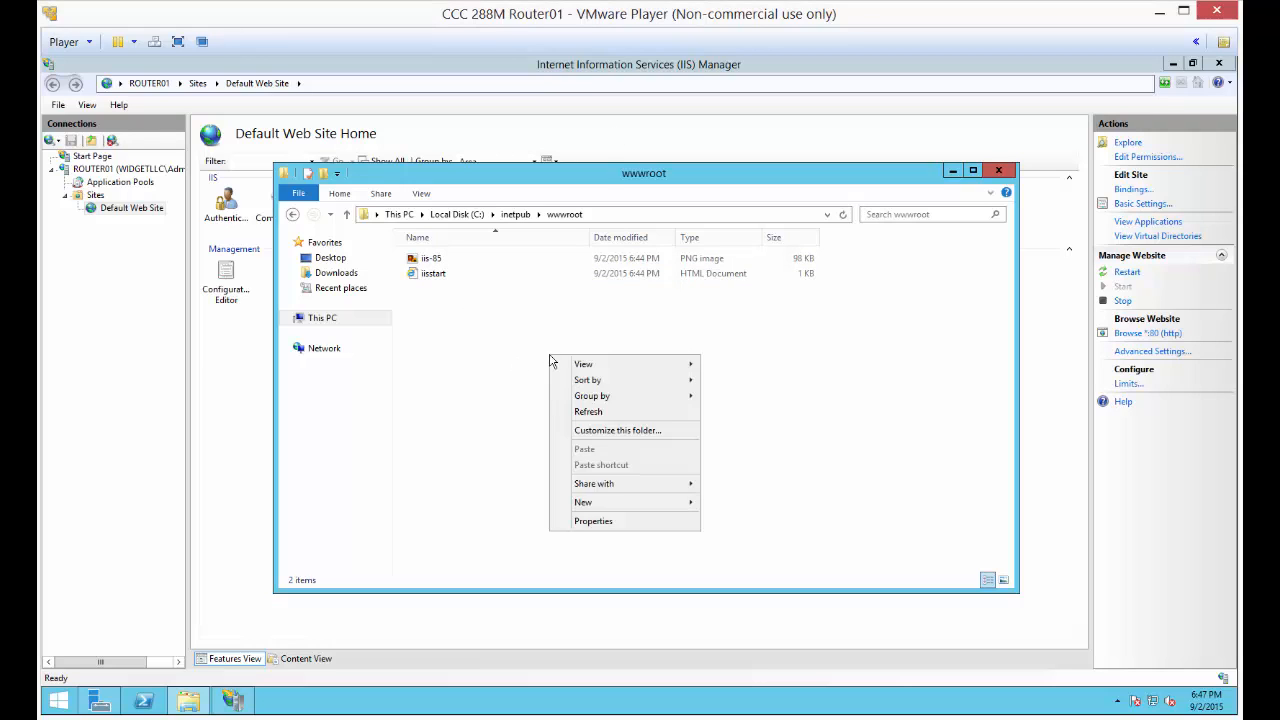
{"action": "mouse_move", "coordinate": [620, 508]}
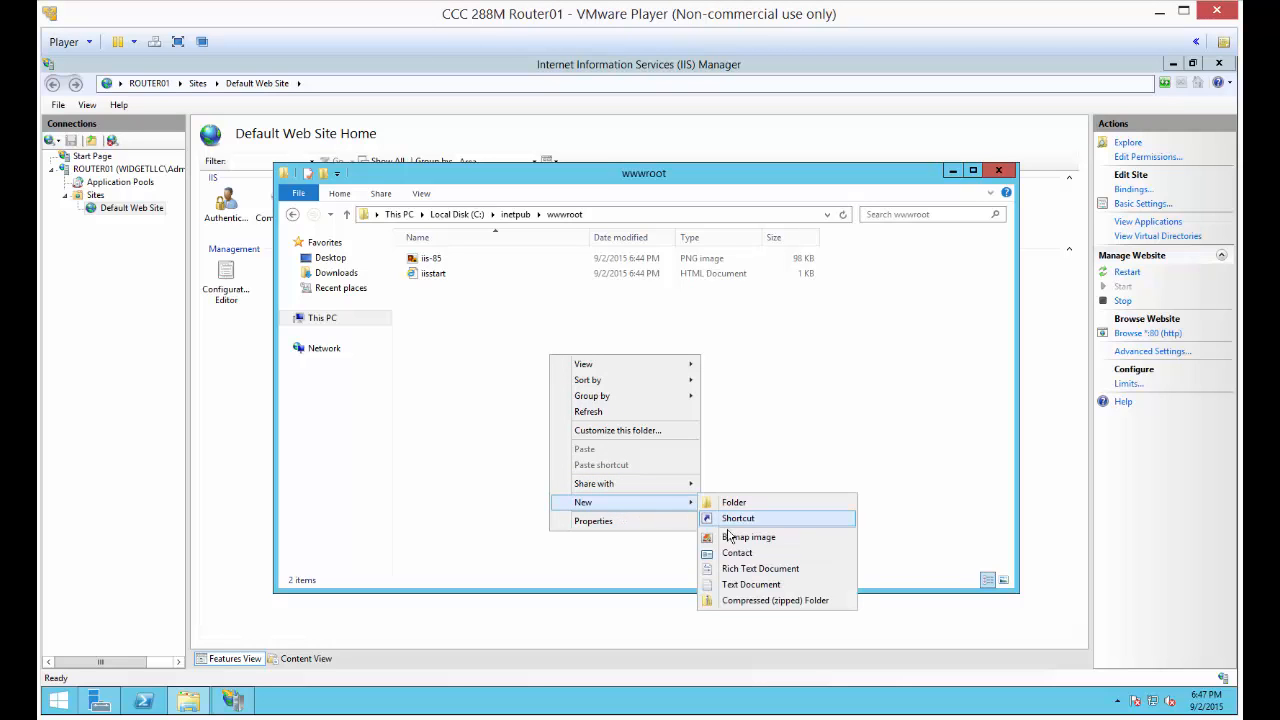
{"action": "left_click", "coordinate": [750, 586]}
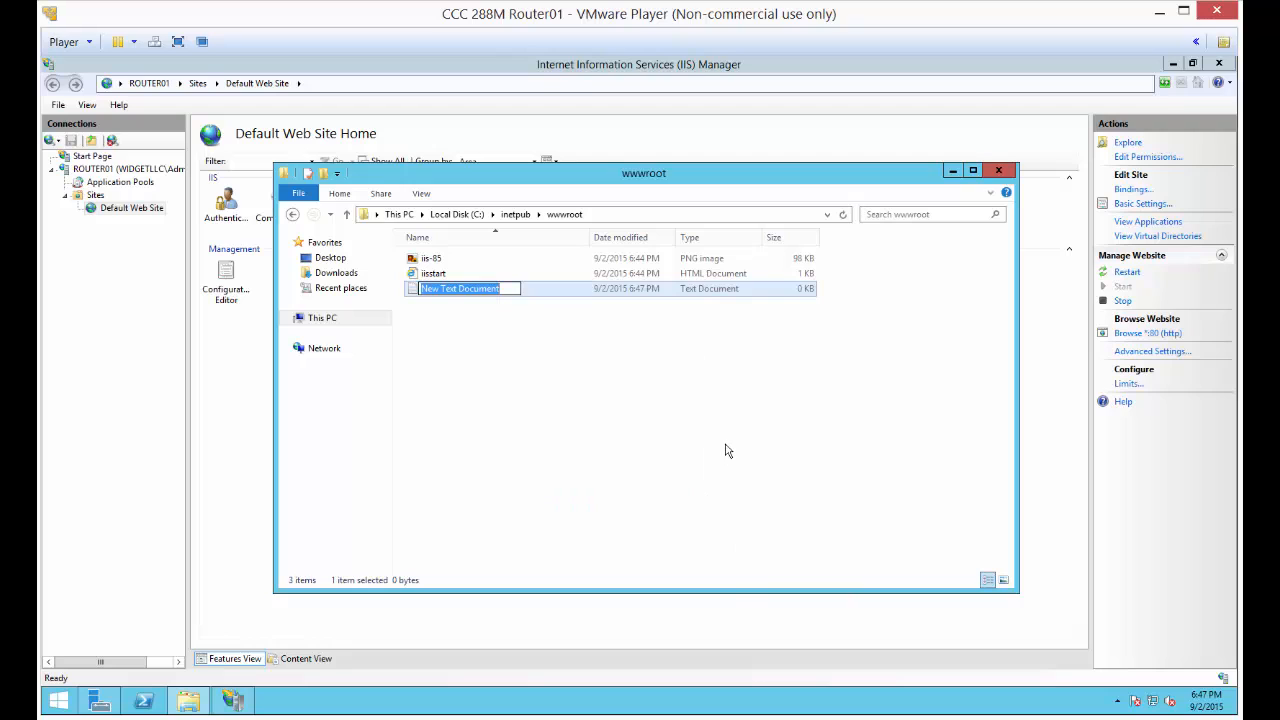
{"action": "type", "text": "co"}
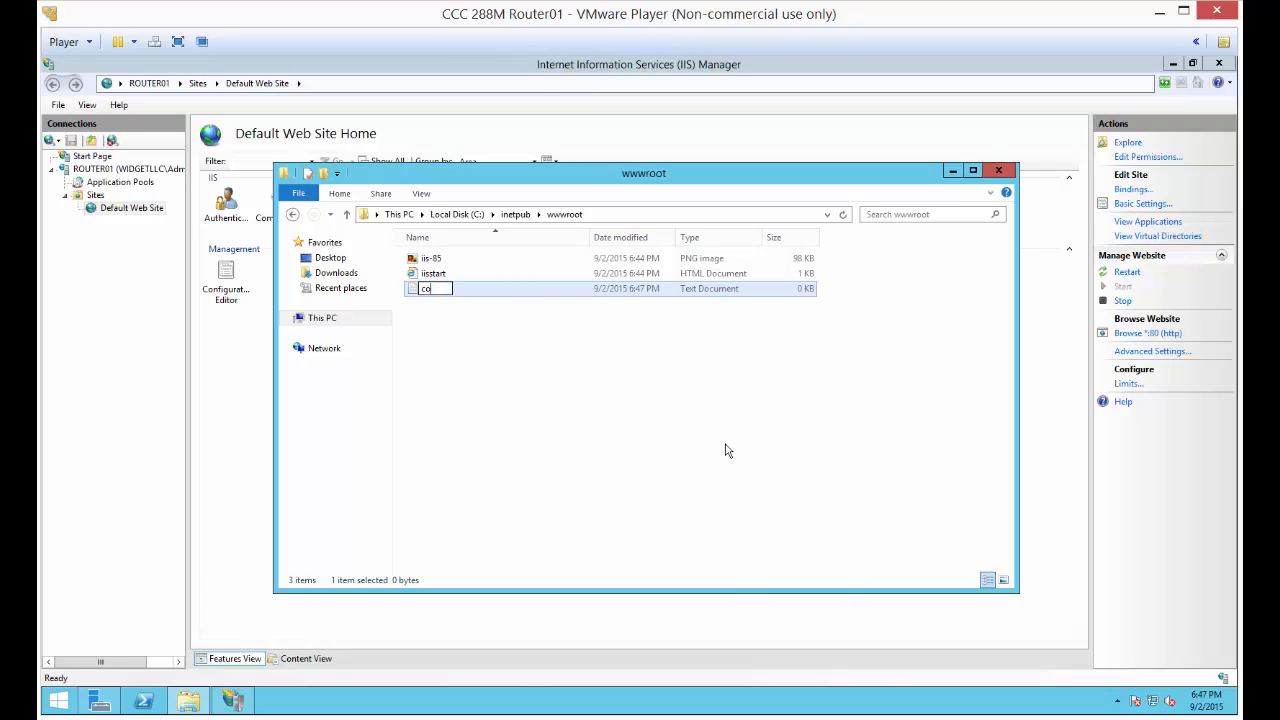
{"action": "type", "text": "mpanyweb.txt"}
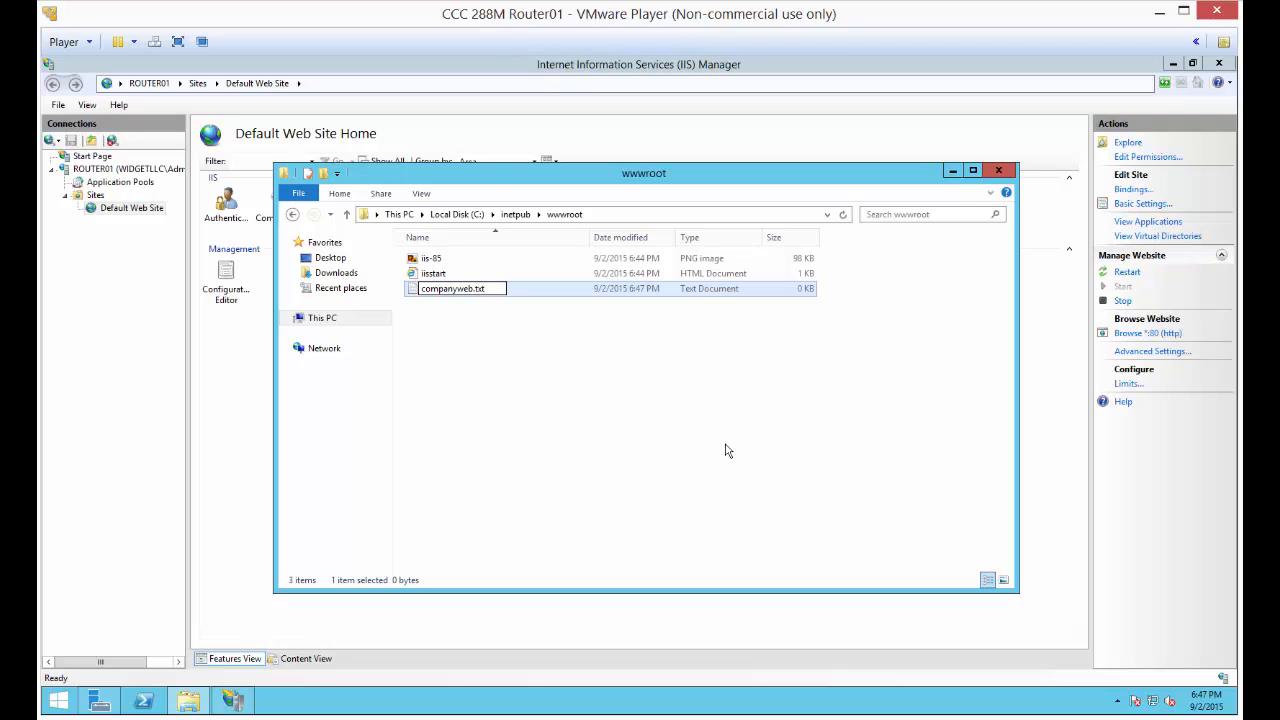
{"action": "key", "text": "Return"}
{"action": "key", "text": "Return"}
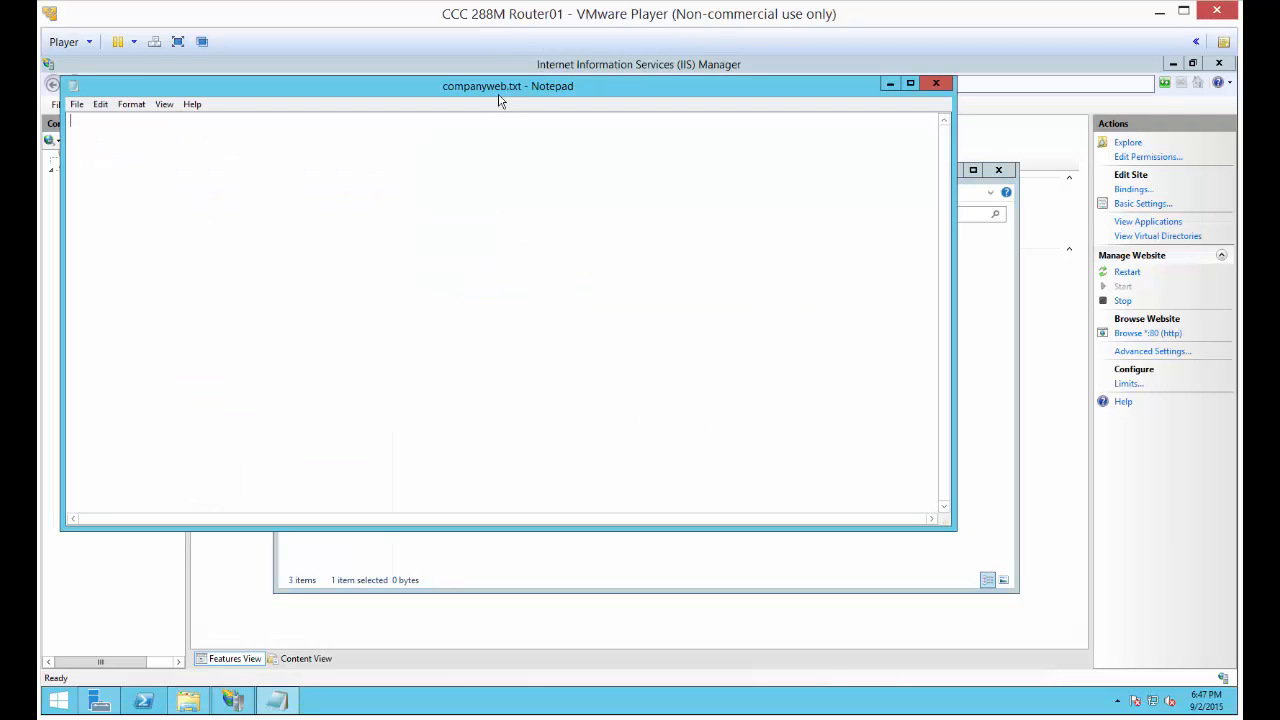
{"action": "left_click_drag", "start_coordinate": [553, 97], "coordinate": [684, 116]}
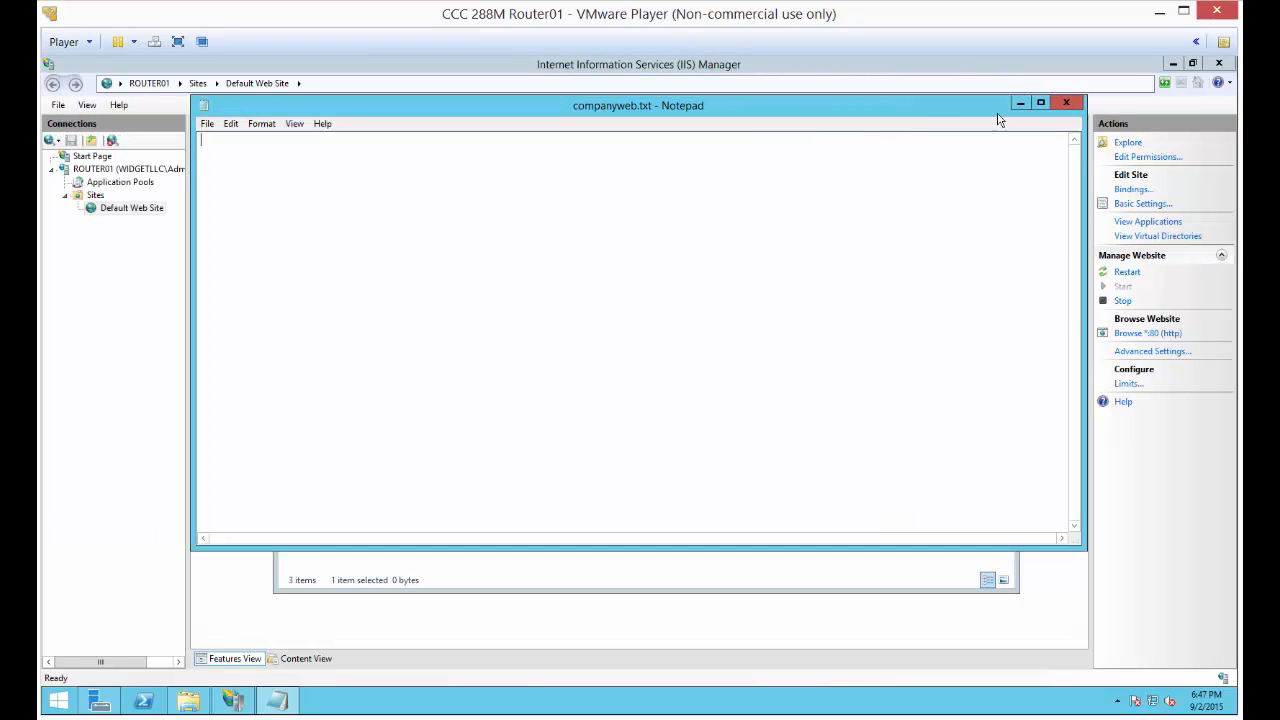
{"action": "left_click", "coordinate": [1066, 103]}
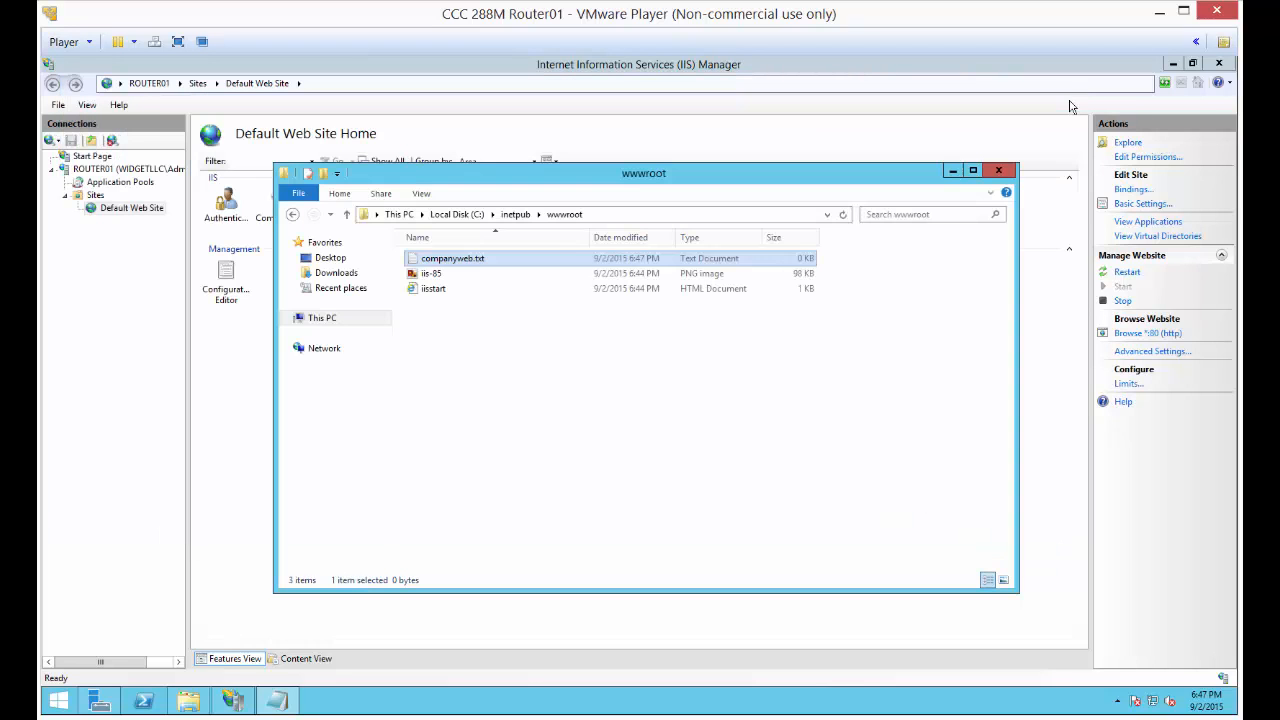
Show file name extensions and remove the new document's duplicate extension so it is named companyweb.txt
{"action": "left_click", "coordinate": [422, 194]}
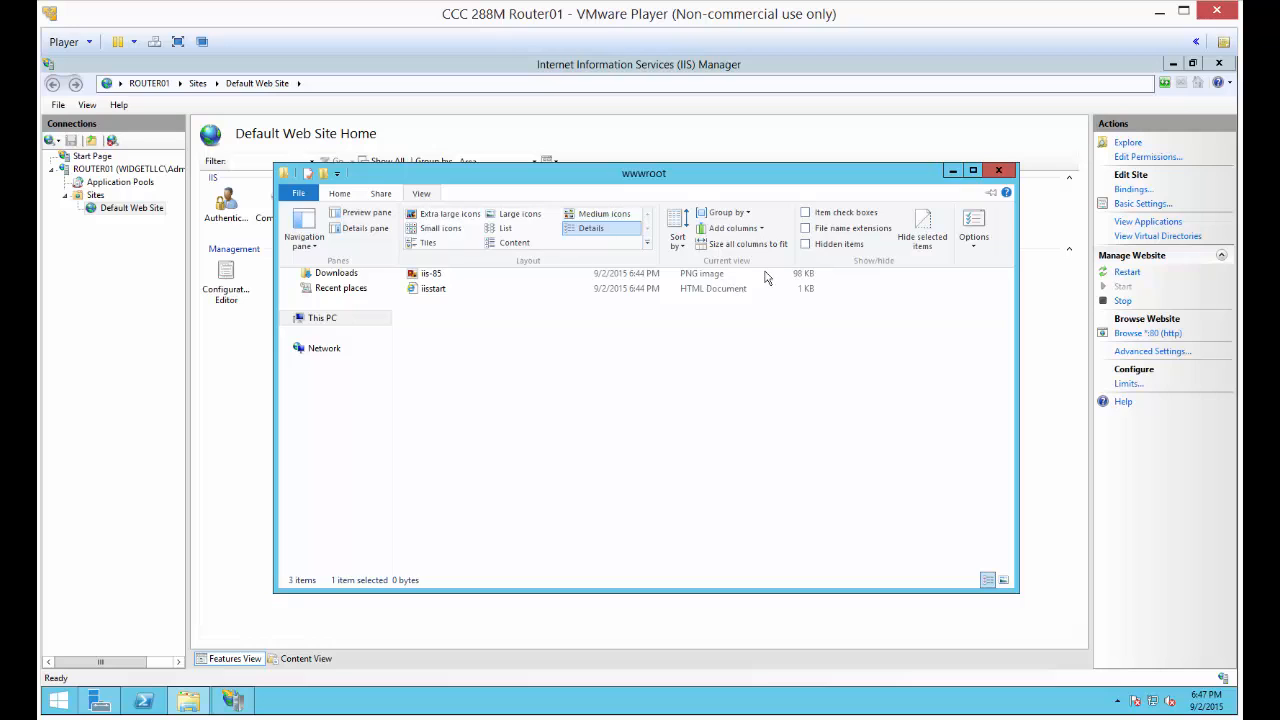
{"action": "left_click", "coordinate": [808, 260]}
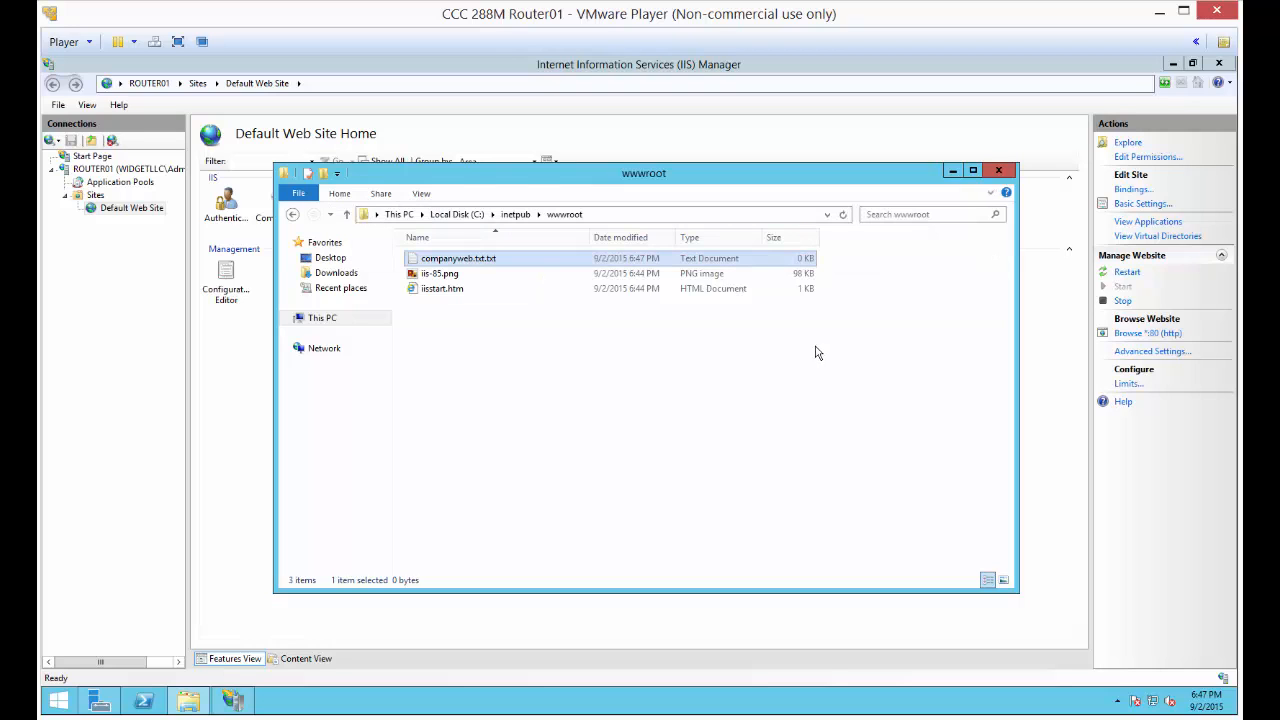
{"action": "left_click", "coordinate": [505, 265]}
{"action": "left_click", "coordinate": [504, 259]}
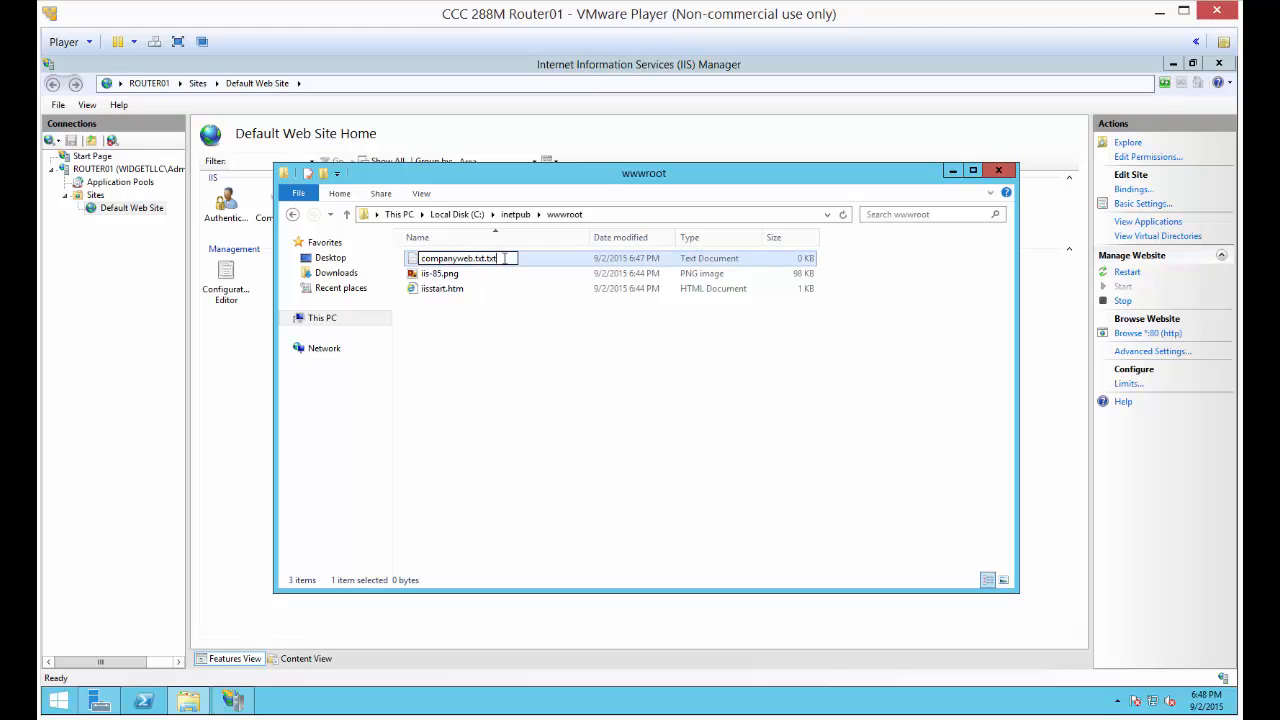
{"action": "key", "text": "BackSpace"}
{"action": "key", "text": "BackSpace"}
{"action": "key", "text": "BackSpace"}
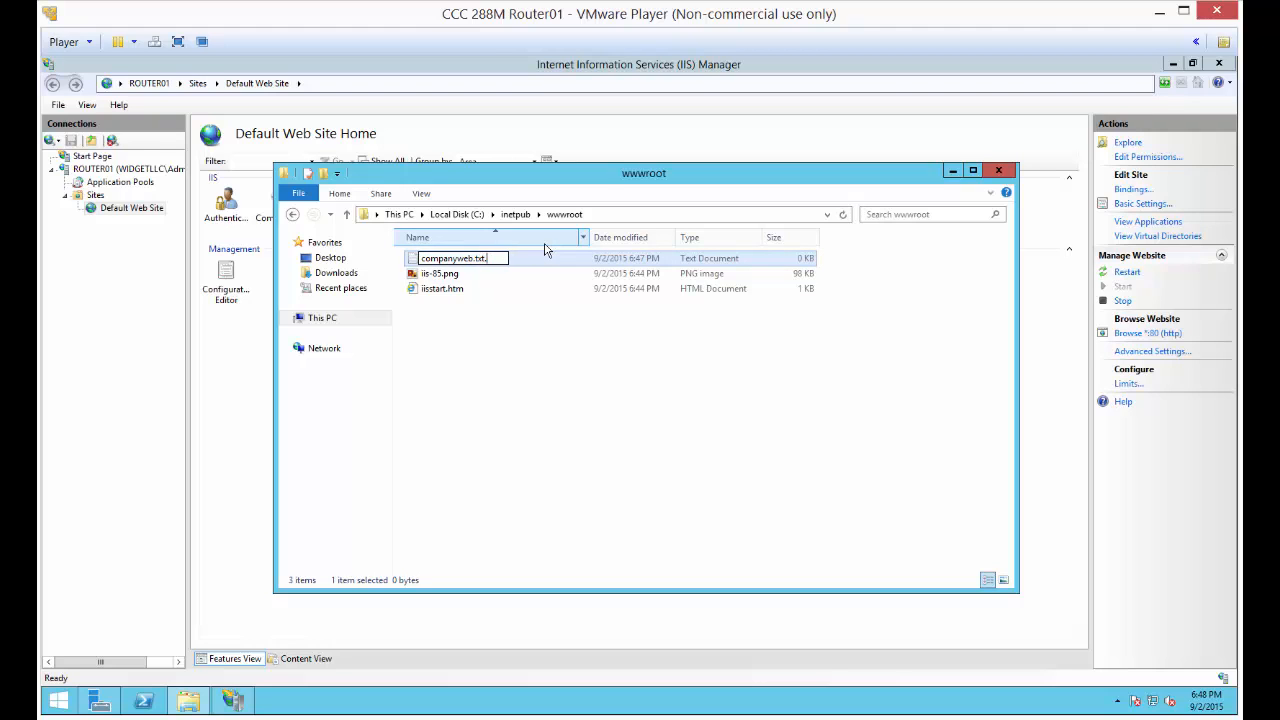
{"action": "key", "text": "Return"}
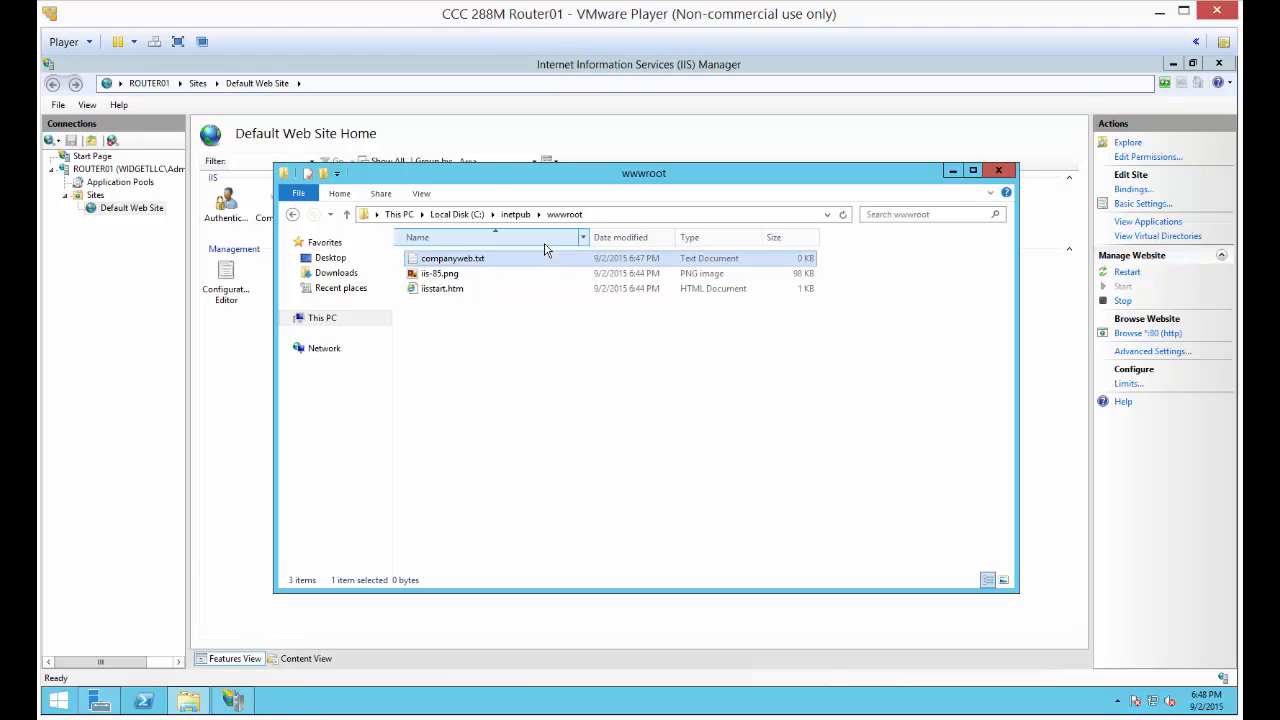
Open companyweb.txt in Notepad and enter the text "Welcome to Widgets LLC"
{"action": "key", "text": "Return"}
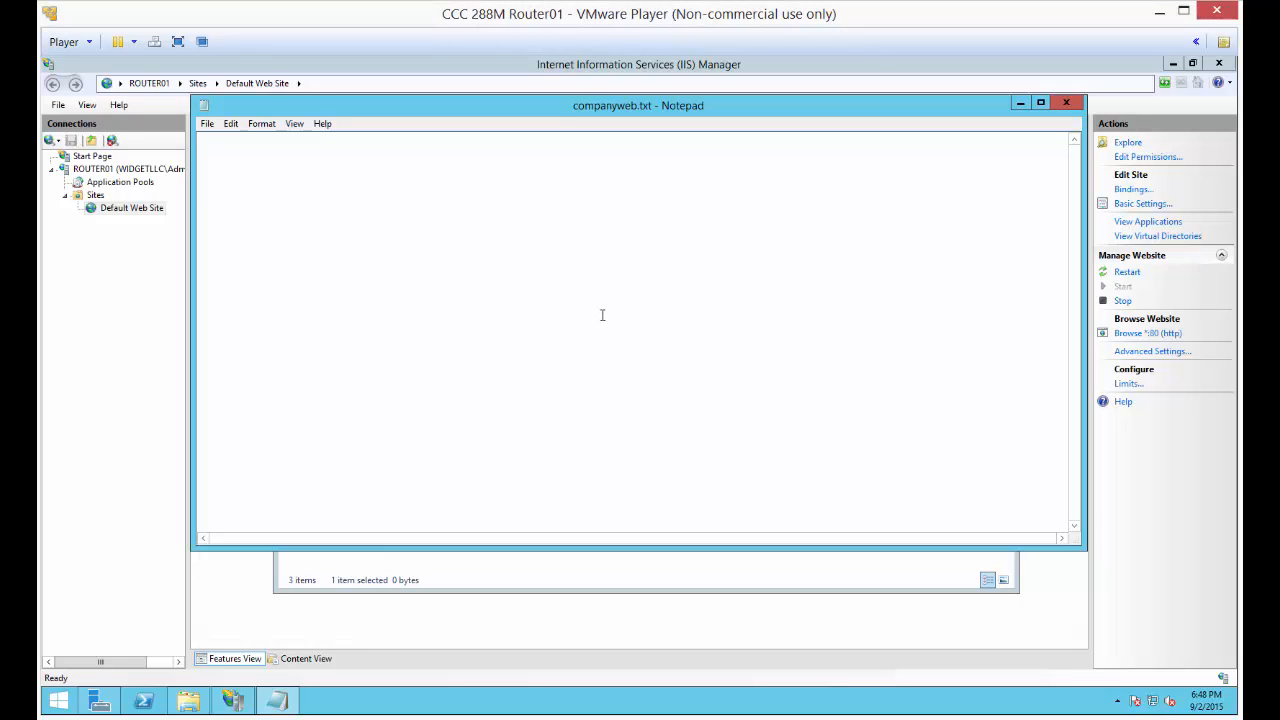
{"action": "type", "text": "Welcome "}
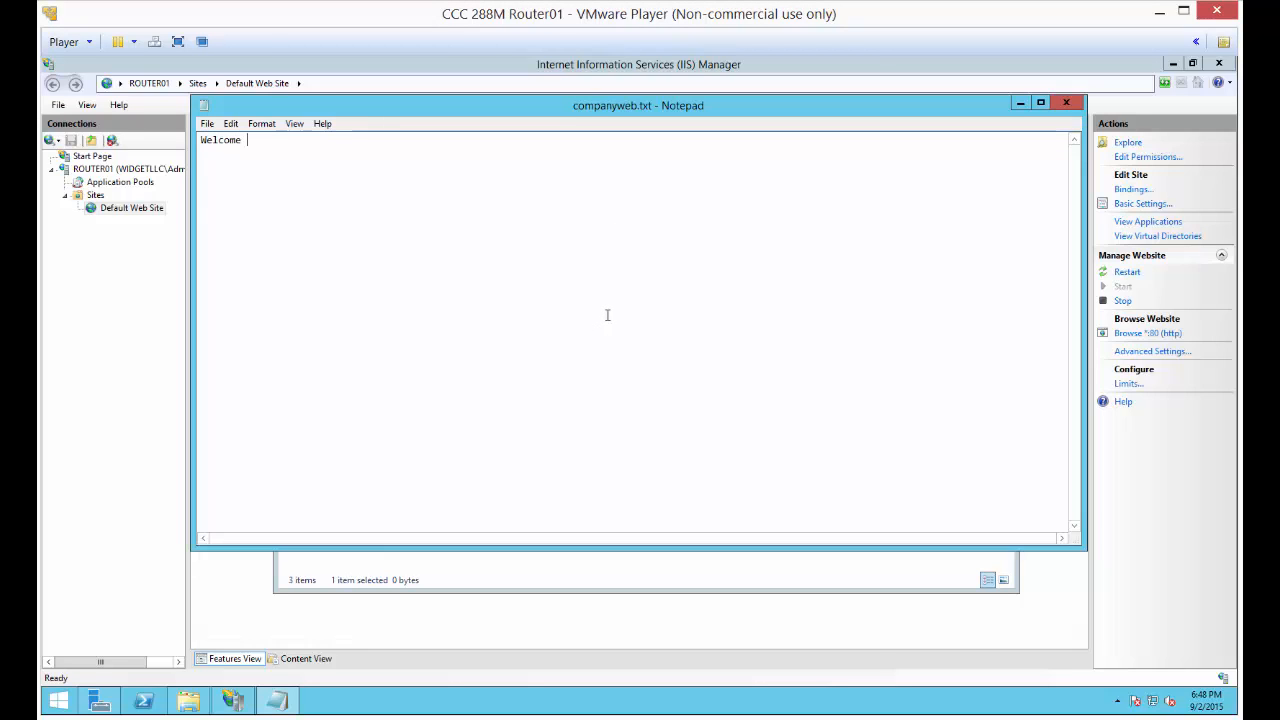
{"action": "type", "text": "to Wideg"}
{"action": "type", "text": "gets"}
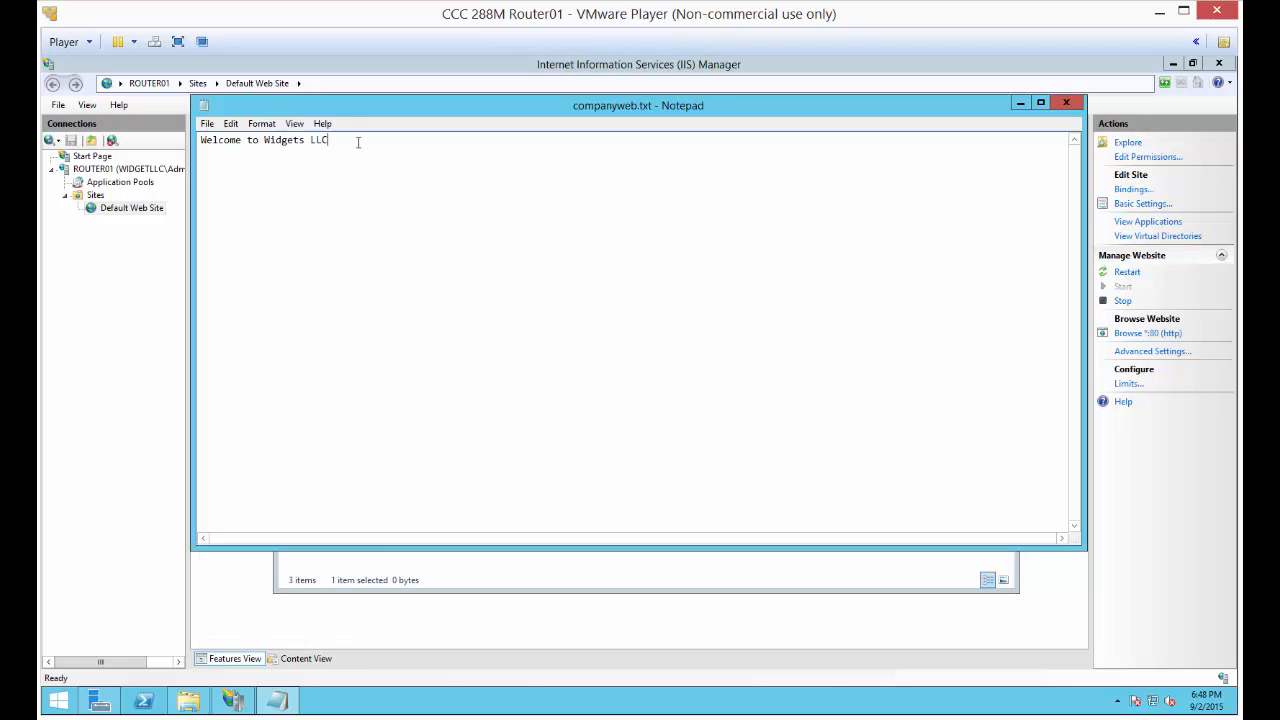
Set the font size of the welcome text to 36
{"action": "key", "text": "ctrl+a"}
{"action": "left_click", "coordinate": [258, 124]}
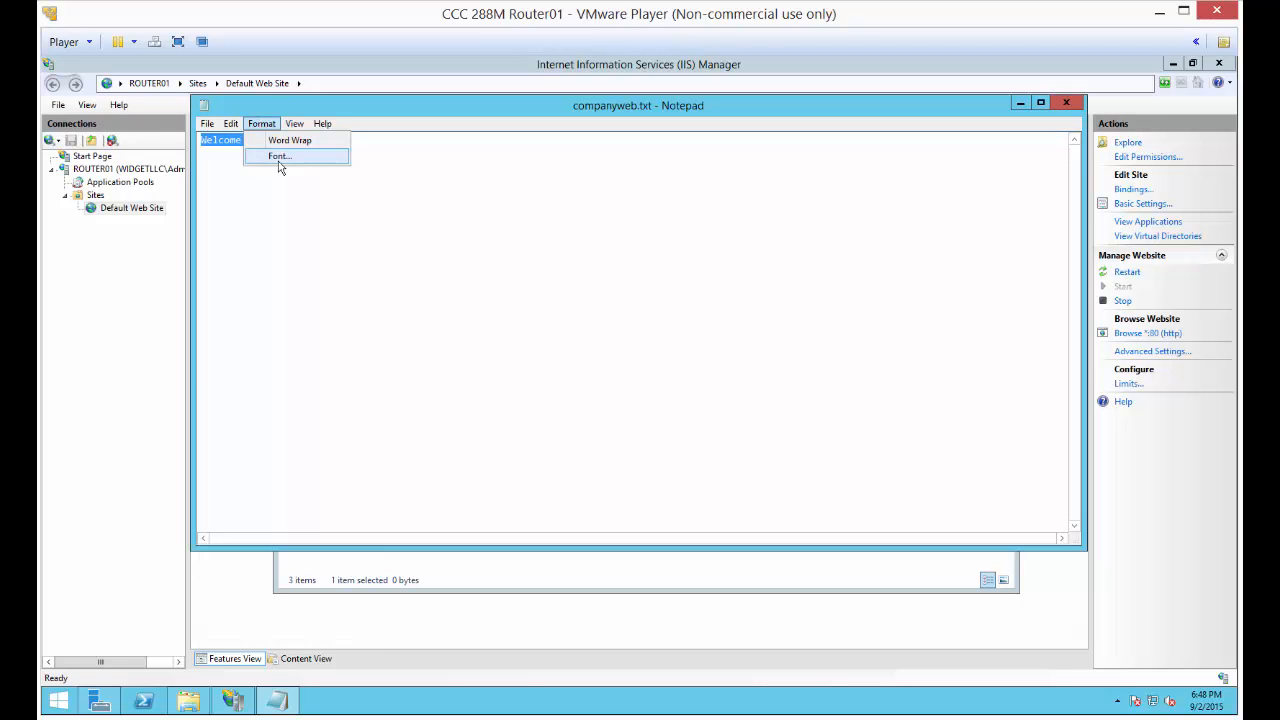
{"action": "left_click", "coordinate": [278, 161]}
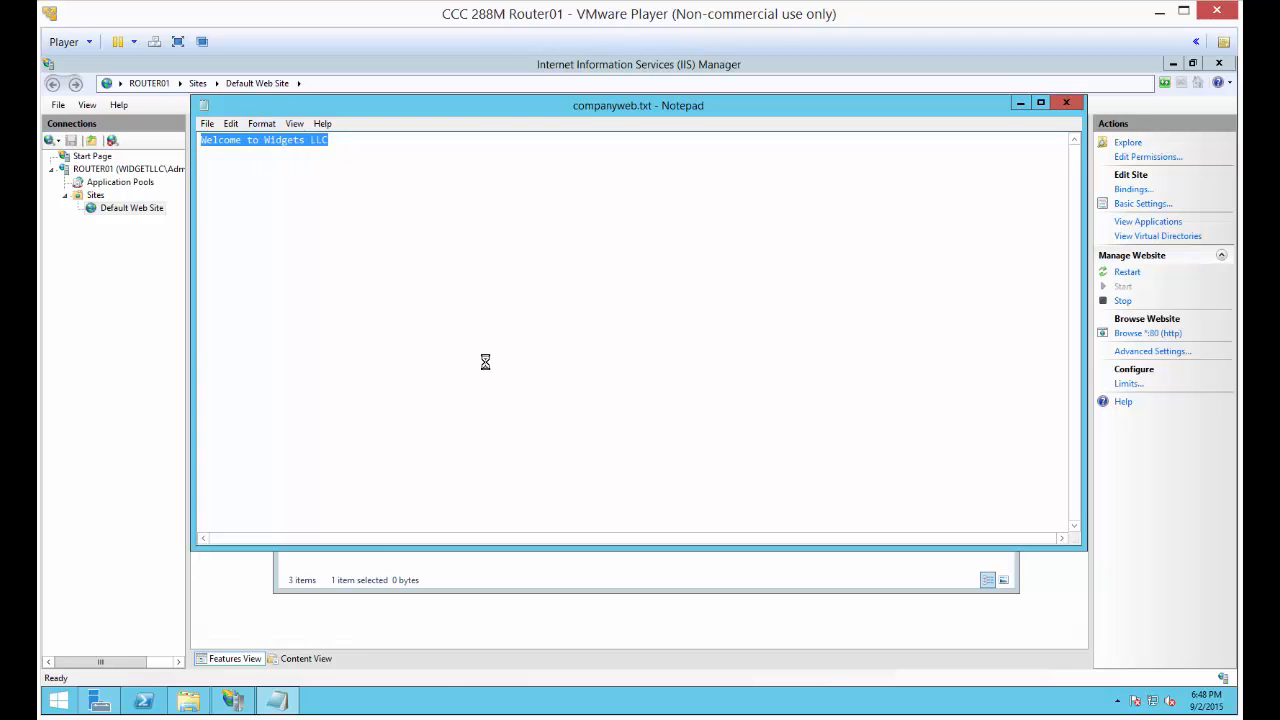
{"action": "left_click", "coordinate": [506, 336]}
{"action": "left_click", "coordinate": [506, 336]}
{"action": "left_click", "coordinate": [506, 336]}
{"action": "left_click", "coordinate": [476, 324]}
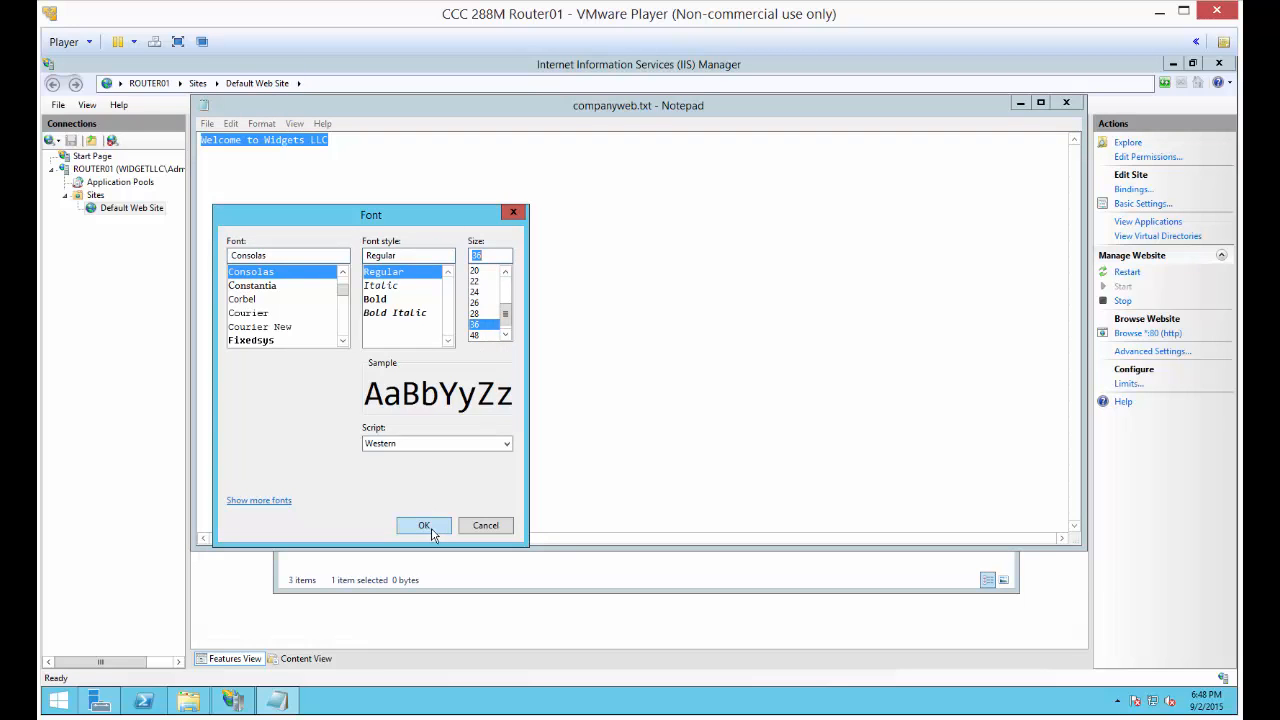
{"action": "left_click", "coordinate": [424, 526]}
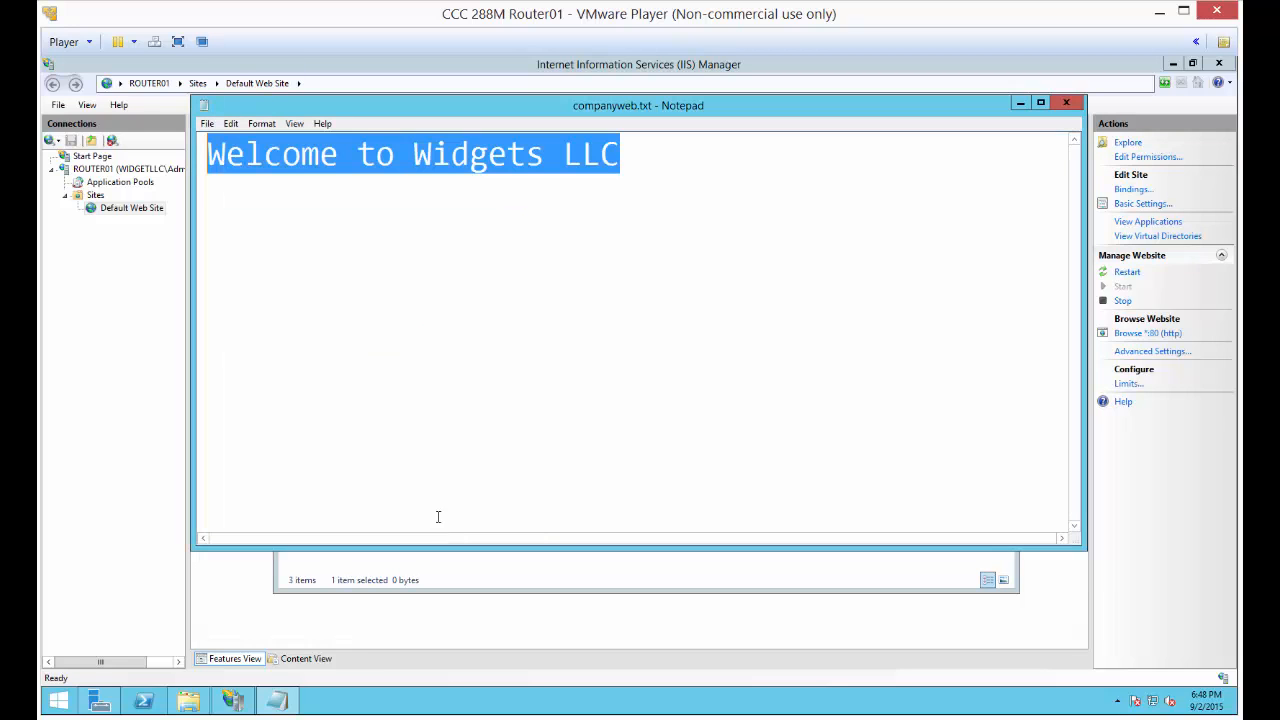
Insert three blank lines above the welcome text and indent it by one tab stop
{"action": "left_click", "coordinate": [213, 151]}
{"action": "key", "text": "Return"}
{"action": "key", "text": "Return"}
{"action": "key", "text": "Return"}
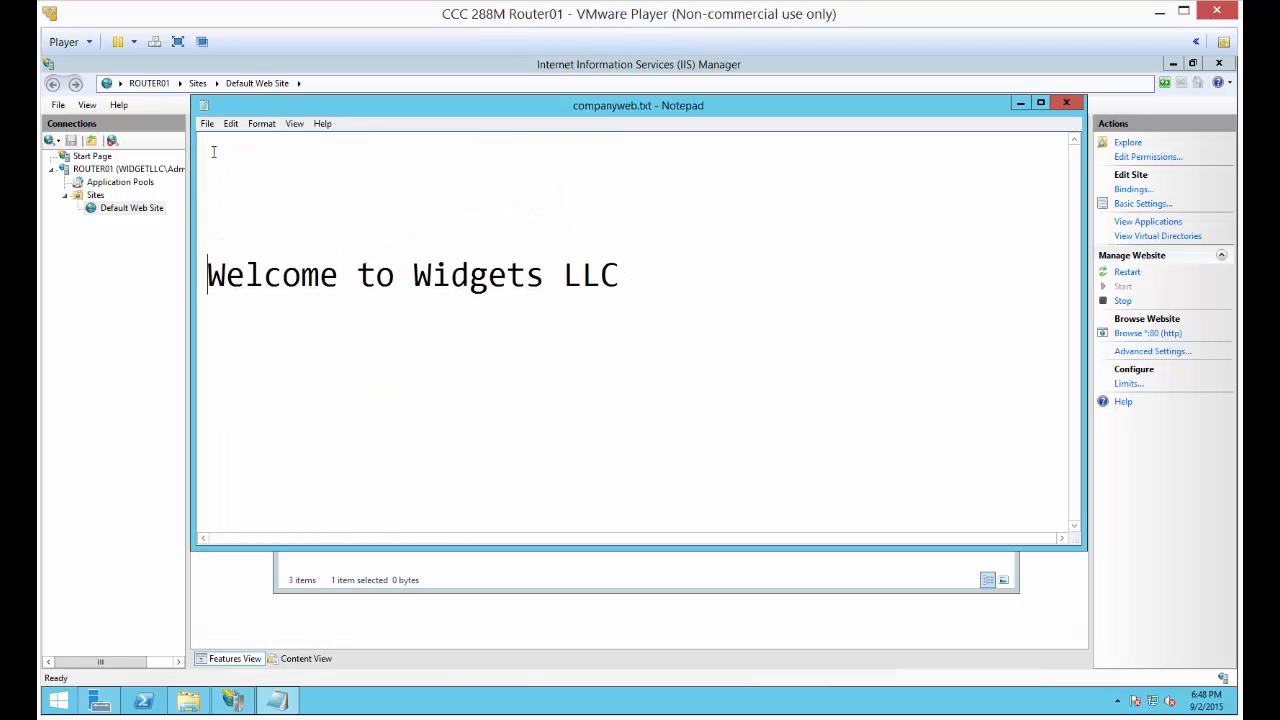
{"action": "key", "text": "Tab"}
{"action": "key", "text": "Tab"}
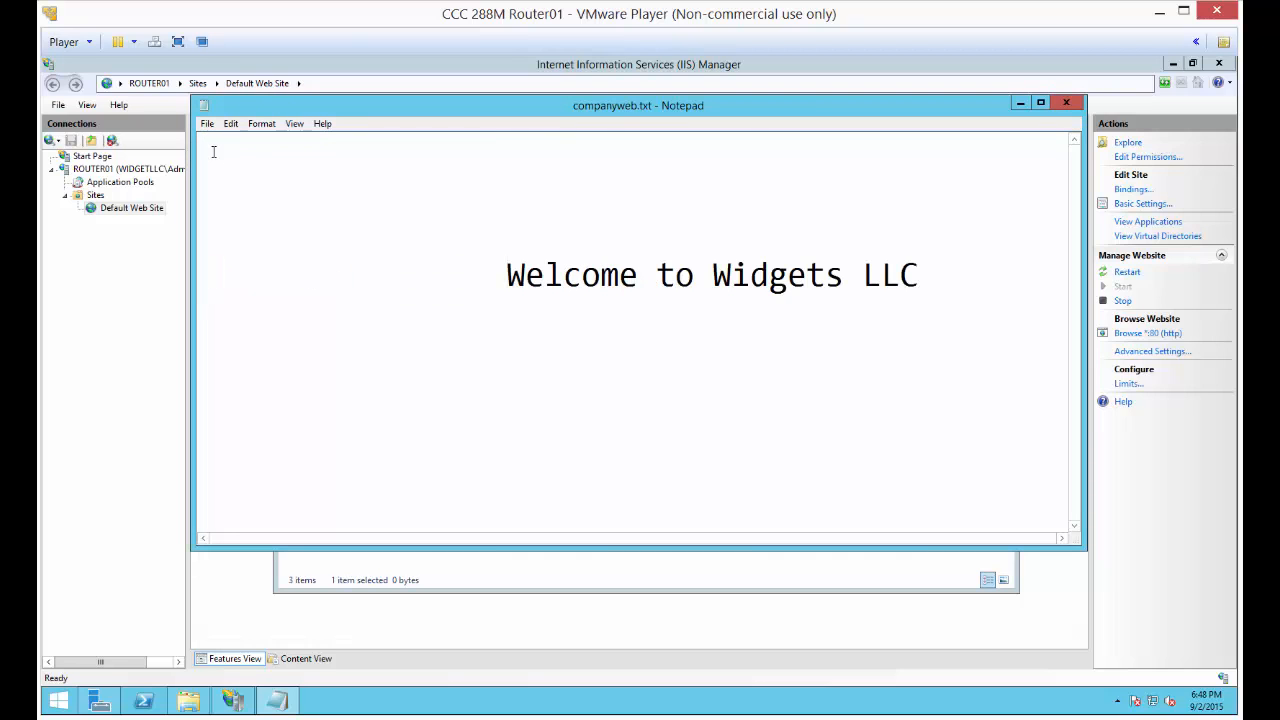
{"action": "key", "text": "BackSpace"}
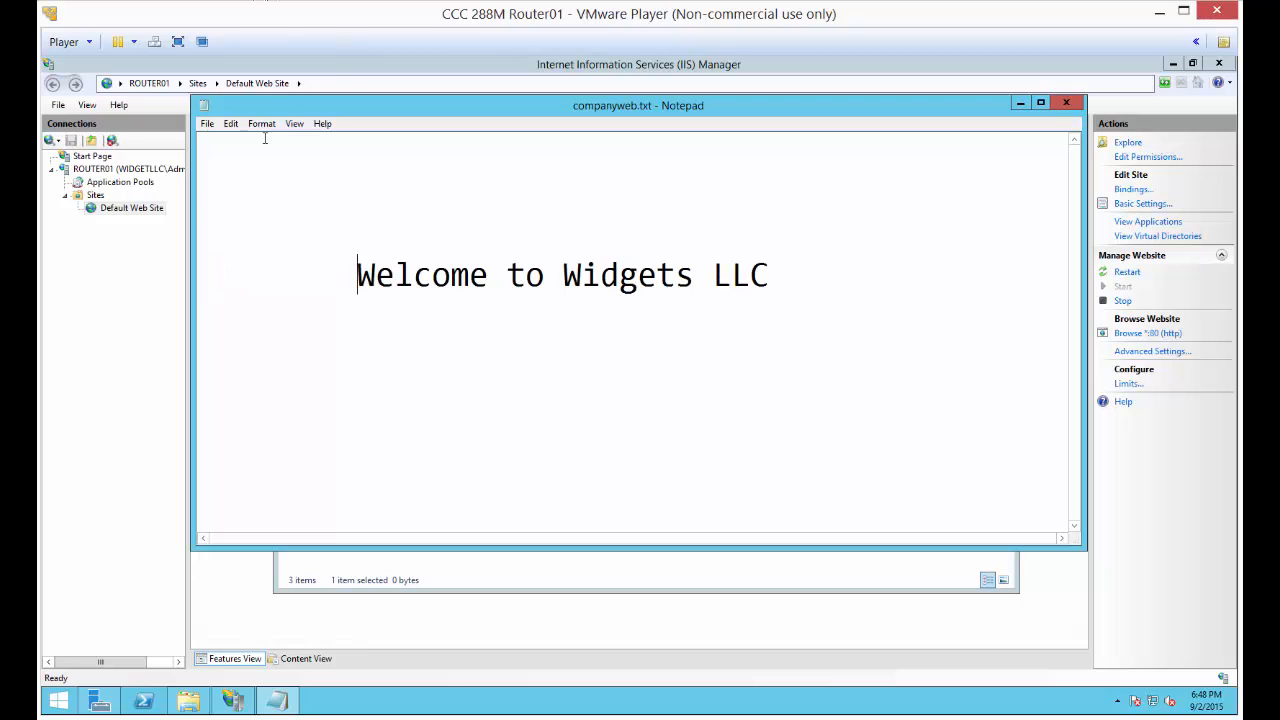
Save companyweb.txt and close Notepad
{"action": "left_click", "coordinate": [207, 123]}
{"action": "left_click", "coordinate": [290, 178]}
{"action": "left_click", "coordinate": [1068, 103]}
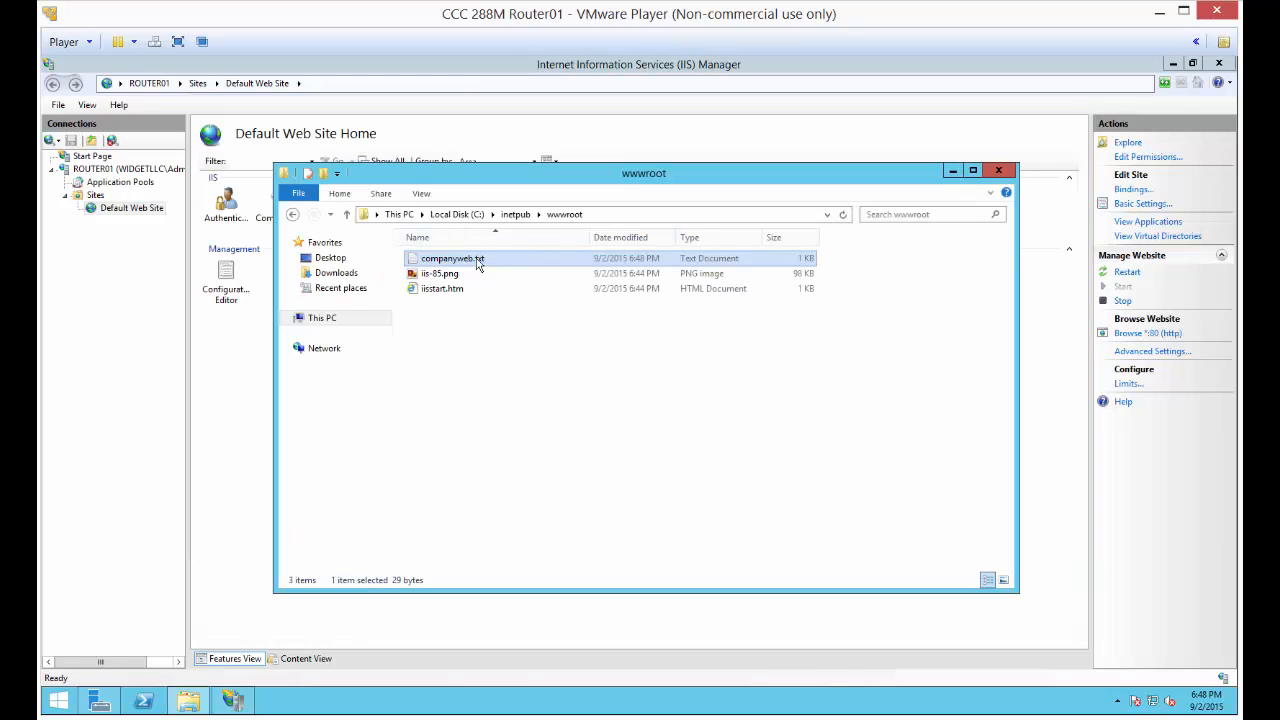
Minimize File Explorer and add companyweb.txt as a default document for Default Web Site in IIS Manager
{"action": "left_click", "coordinate": [951, 170]}
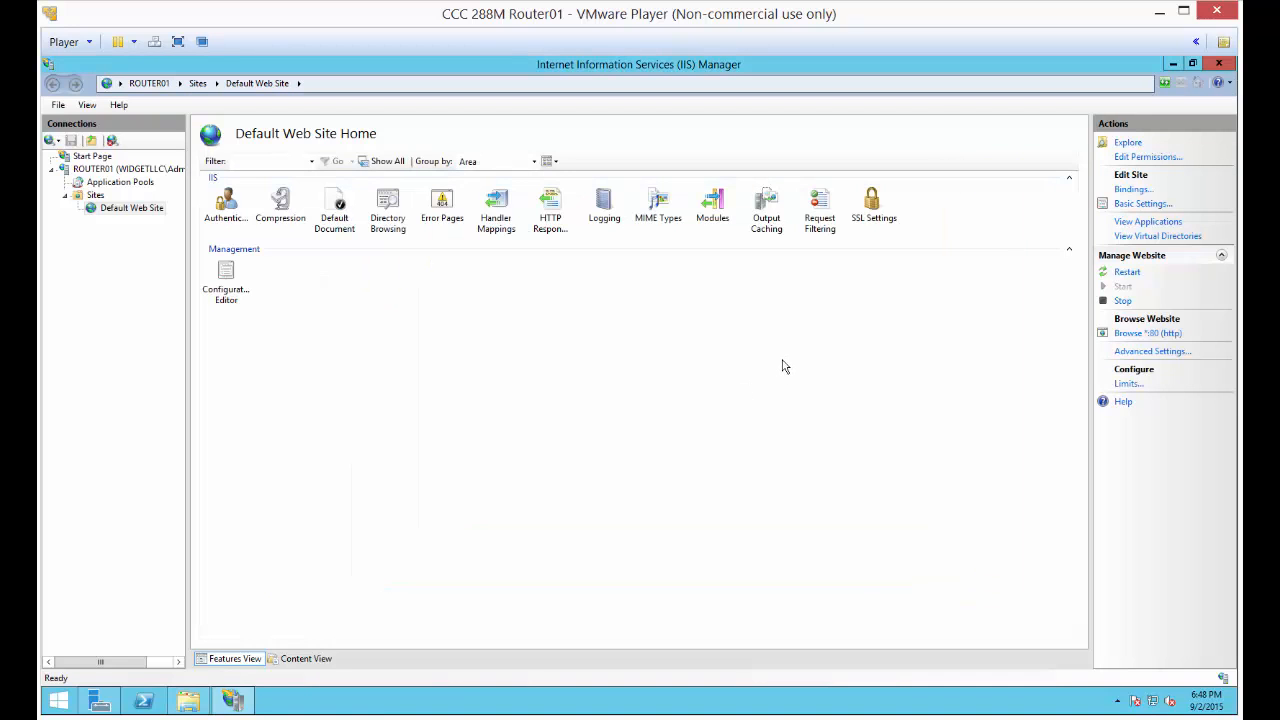
{"action": "double_click", "coordinate": [338, 203]}
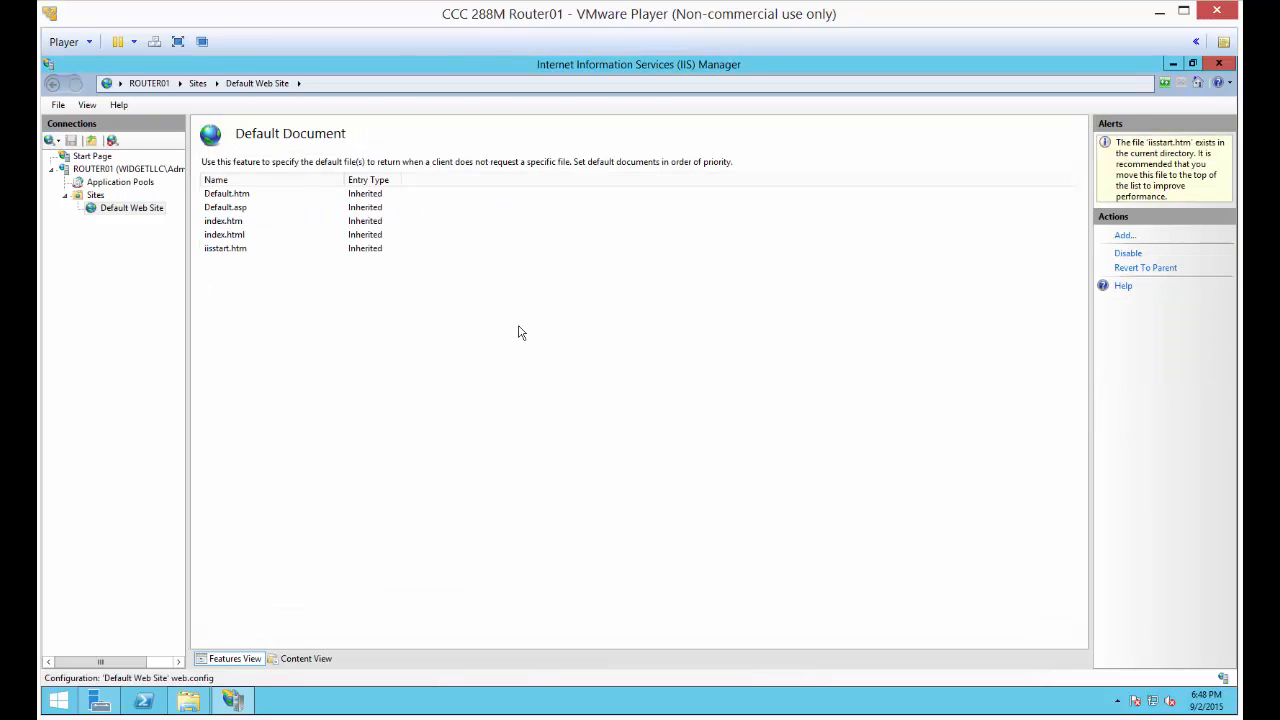
{"action": "left_click", "coordinate": [1123, 238]}
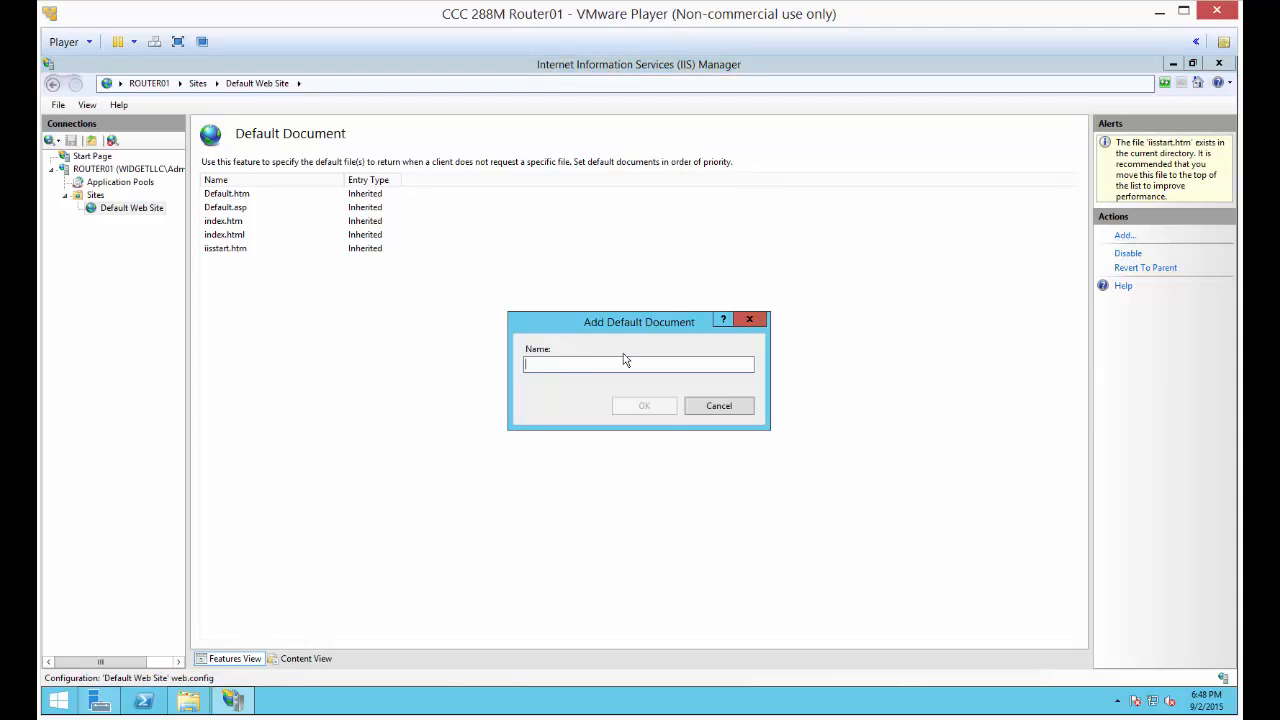
{"action": "type", "text": "companyweb.txt"}
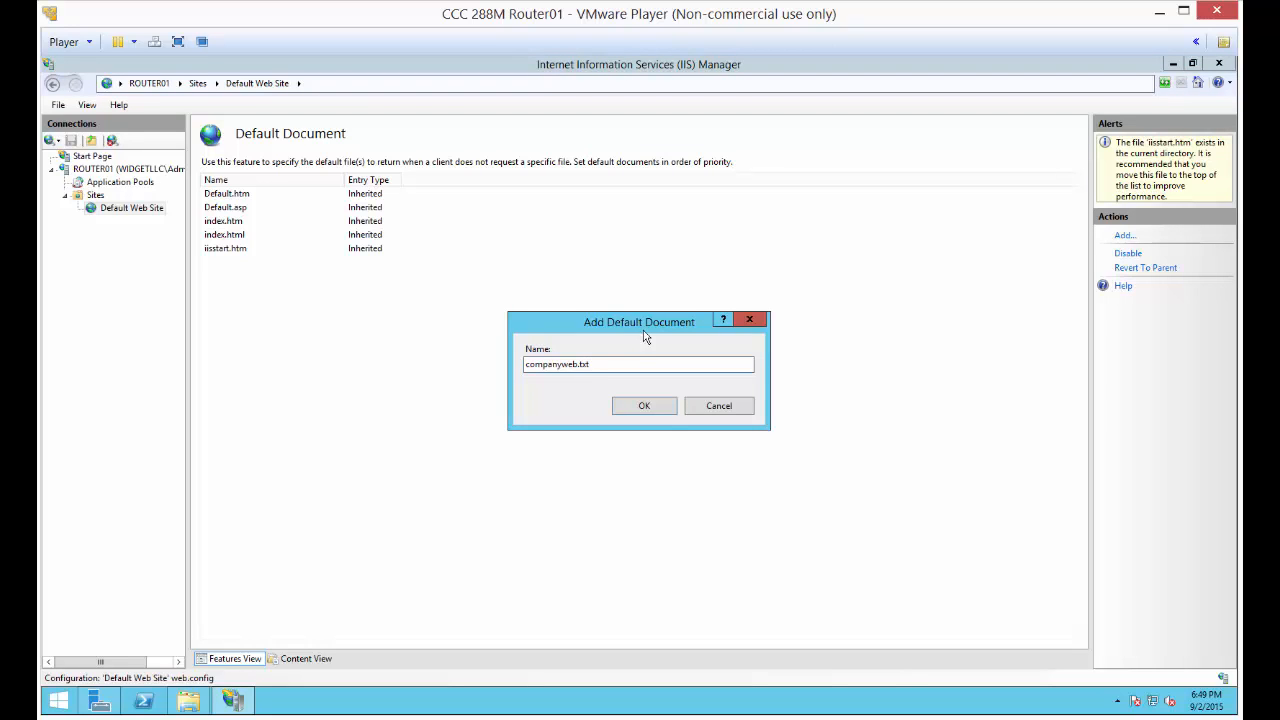
{"action": "left_click", "coordinate": [631, 408]}
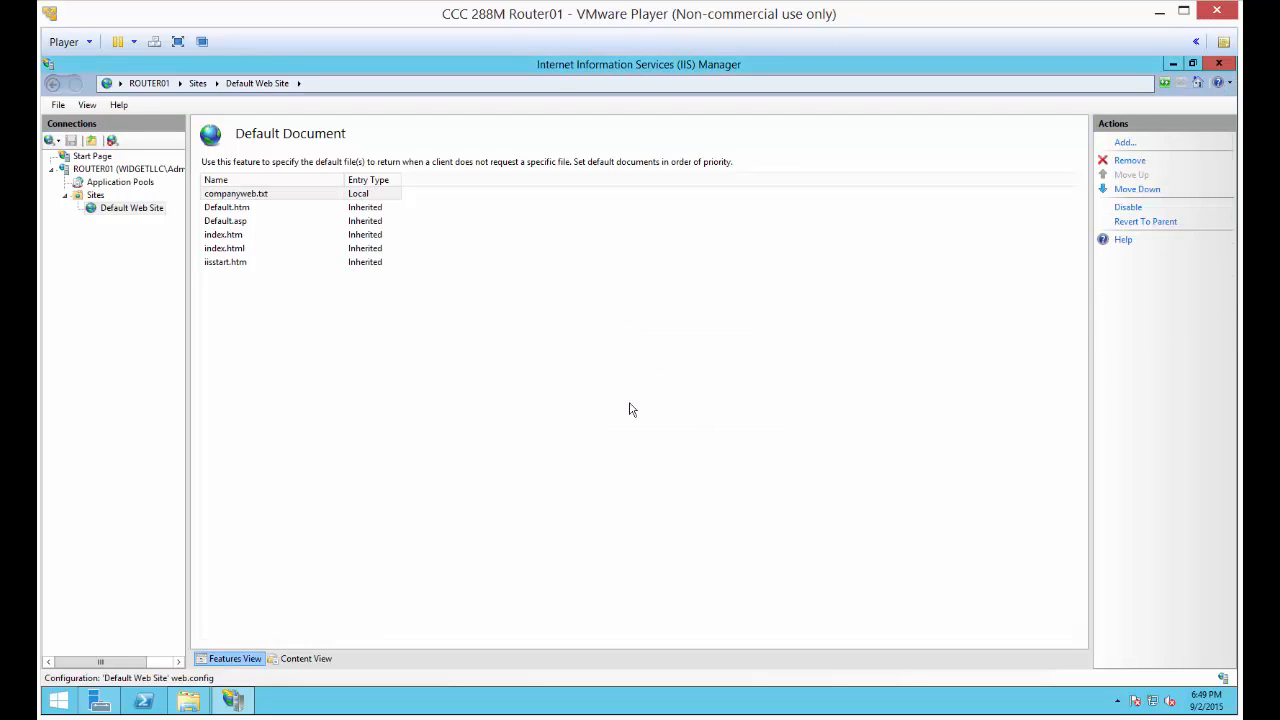
{"action": "left_click", "coordinate": [227, 196]}
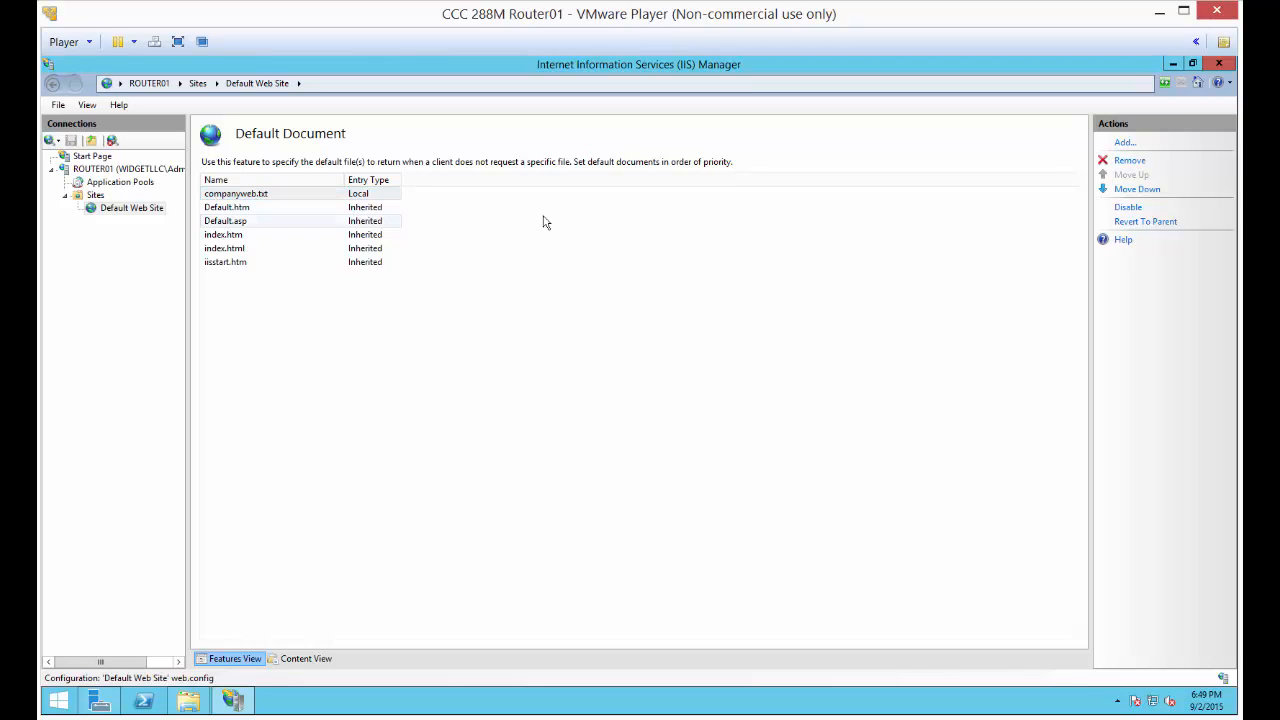
Switch to the DC01 virtual machine and unlock it by entering the Administrator account password
{"action": "key", "text": "alt+Tab"}
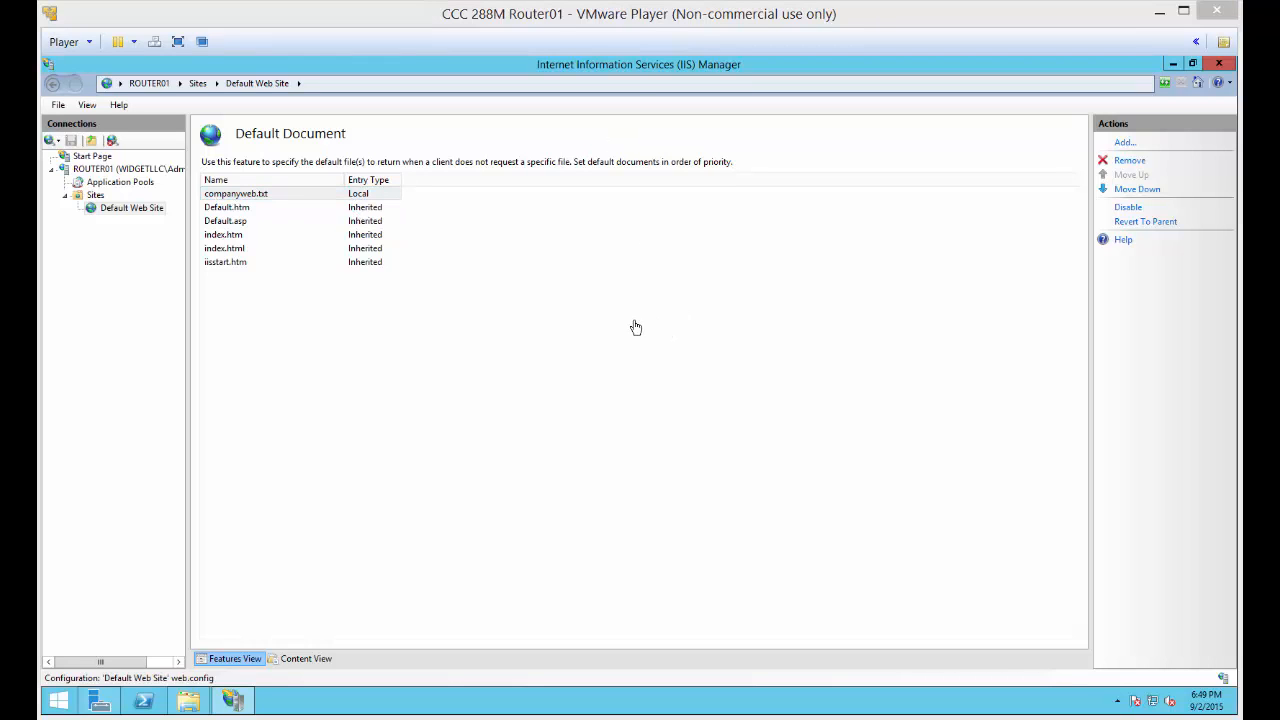
{"action": "left_click", "coordinate": [636, 325]}
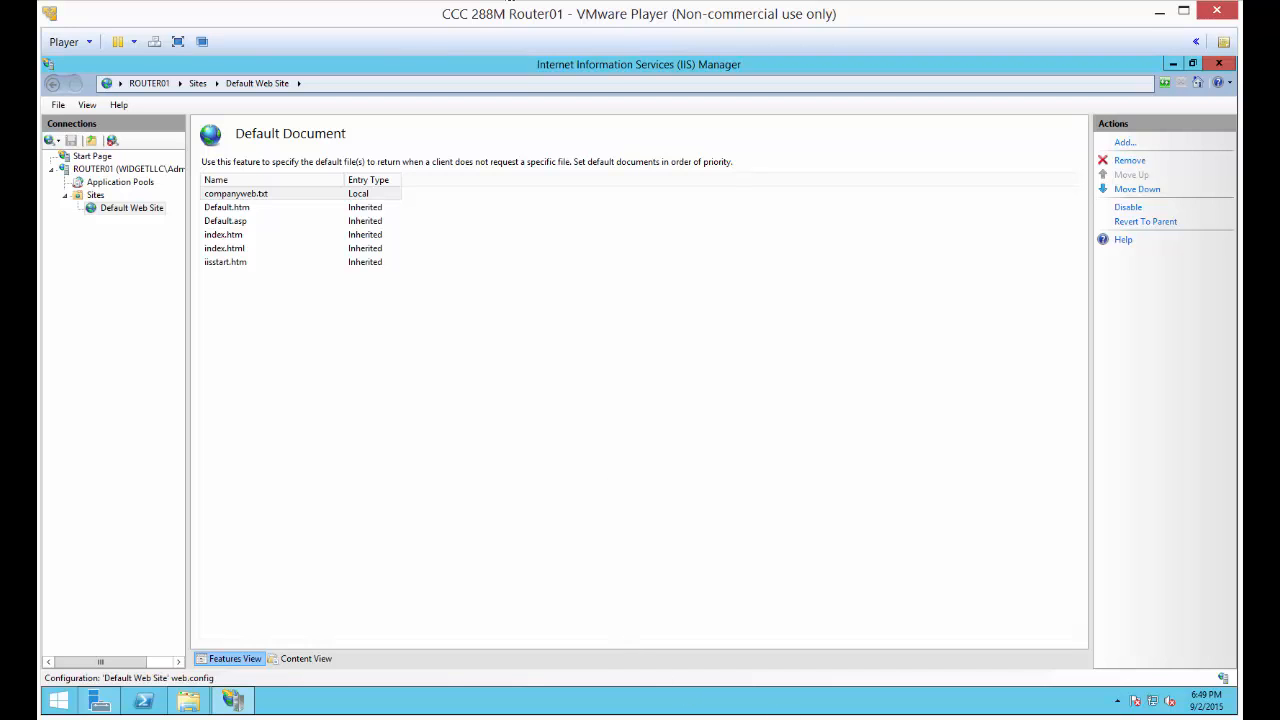
{"action": "left_click", "coordinate": [853, 719]}
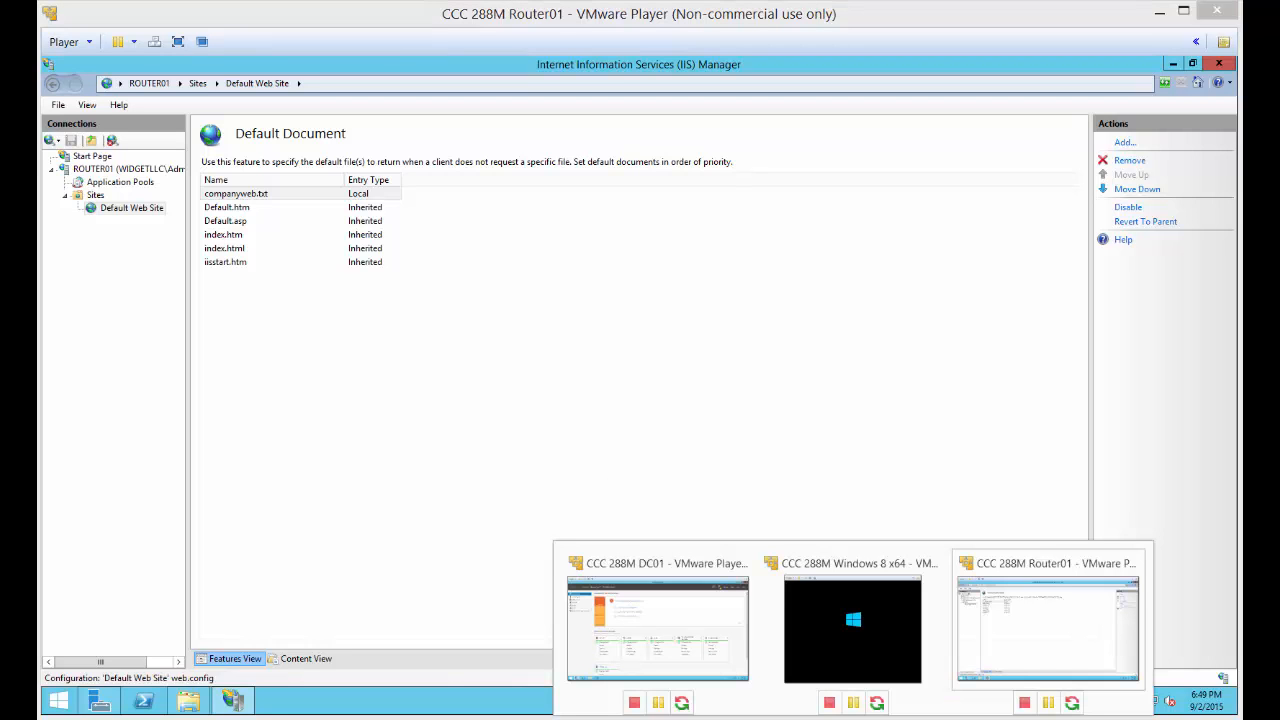
{"action": "left_click", "coordinate": [687, 645]}
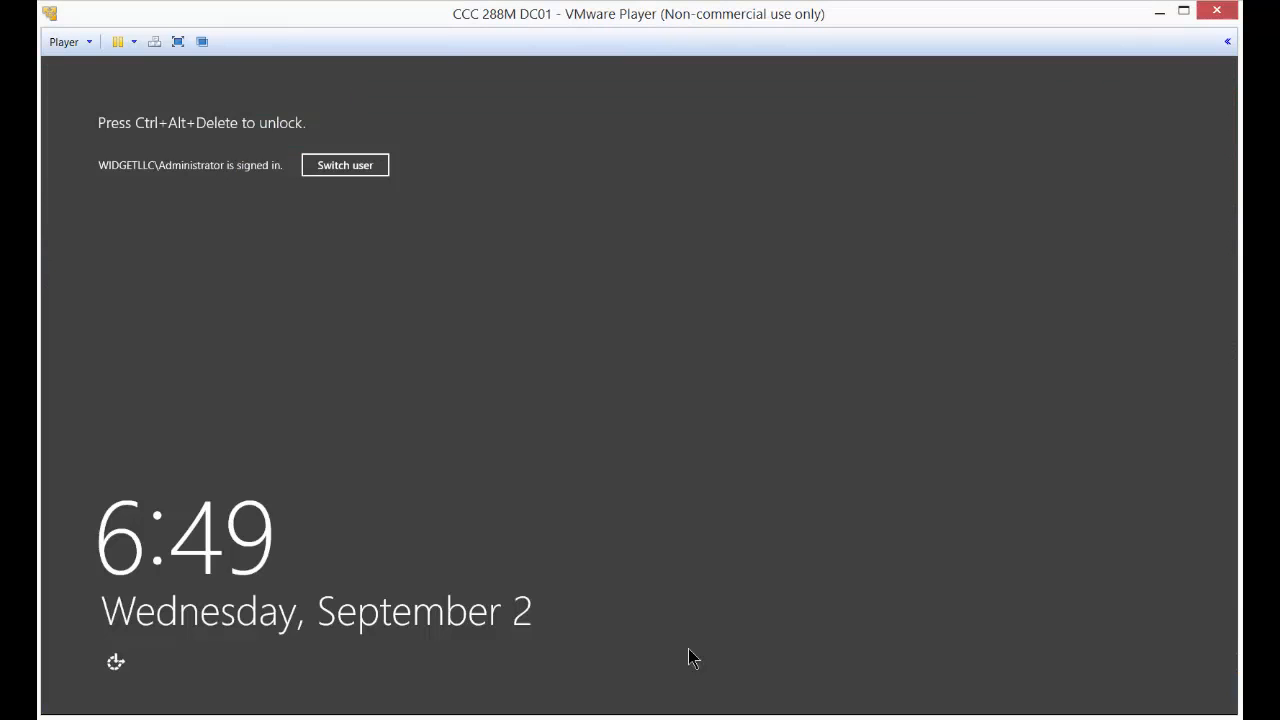
{"action": "left_click", "coordinate": [155, 42]}
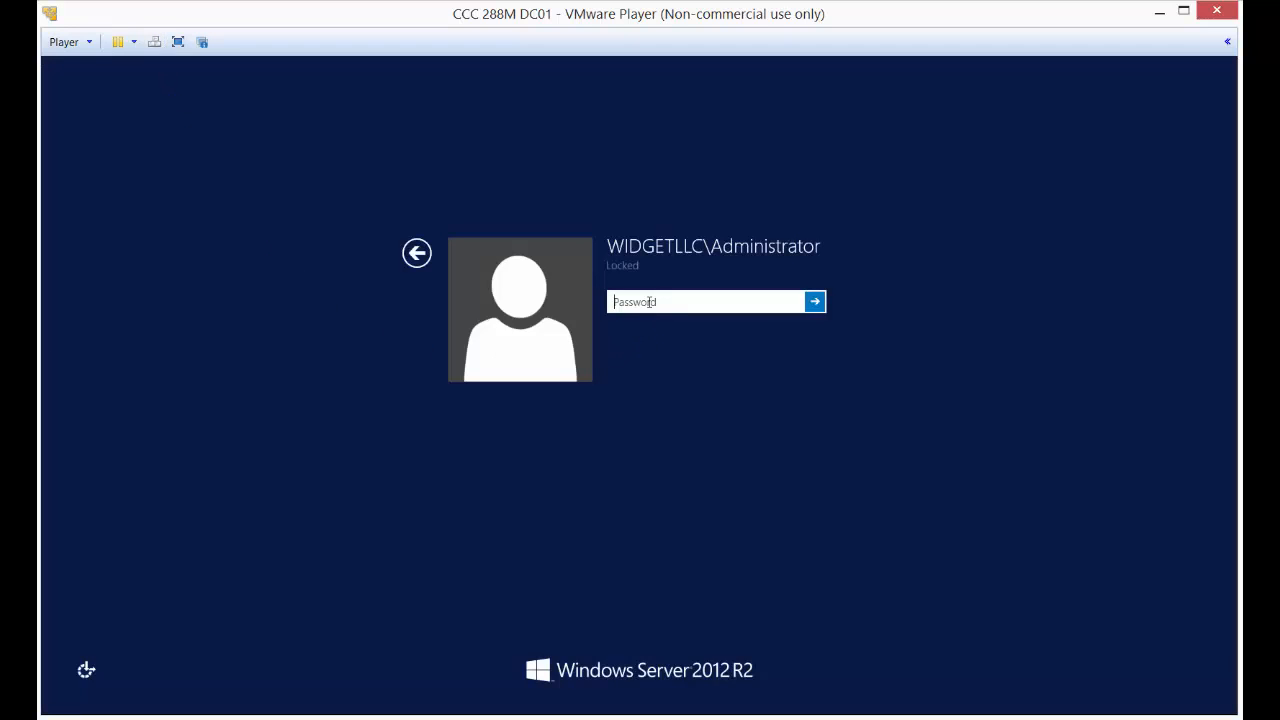
{"action": "type", "text": "Pa$$w"}
{"action": "key", "text": "Return"}
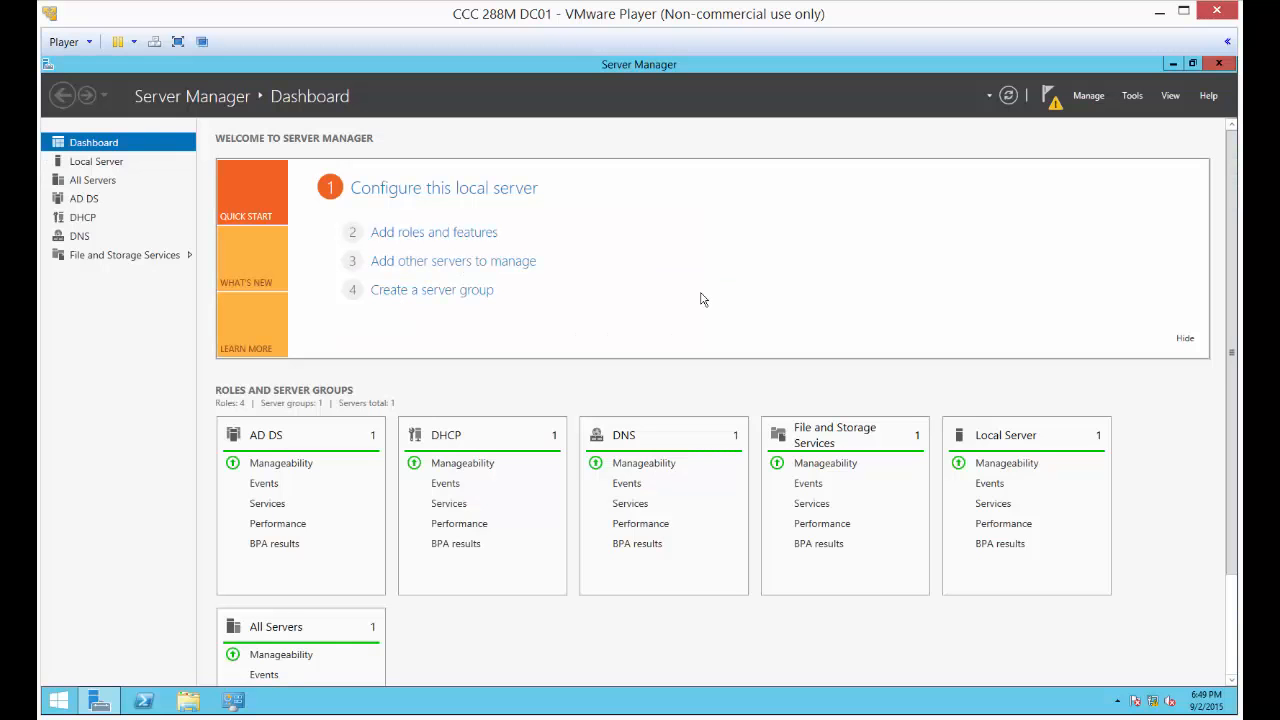
Open DNS Manager on DC01 and display the widgetllc.com zone under Forward Lookup Zones
{"action": "left_click", "coordinate": [1138, 97]}
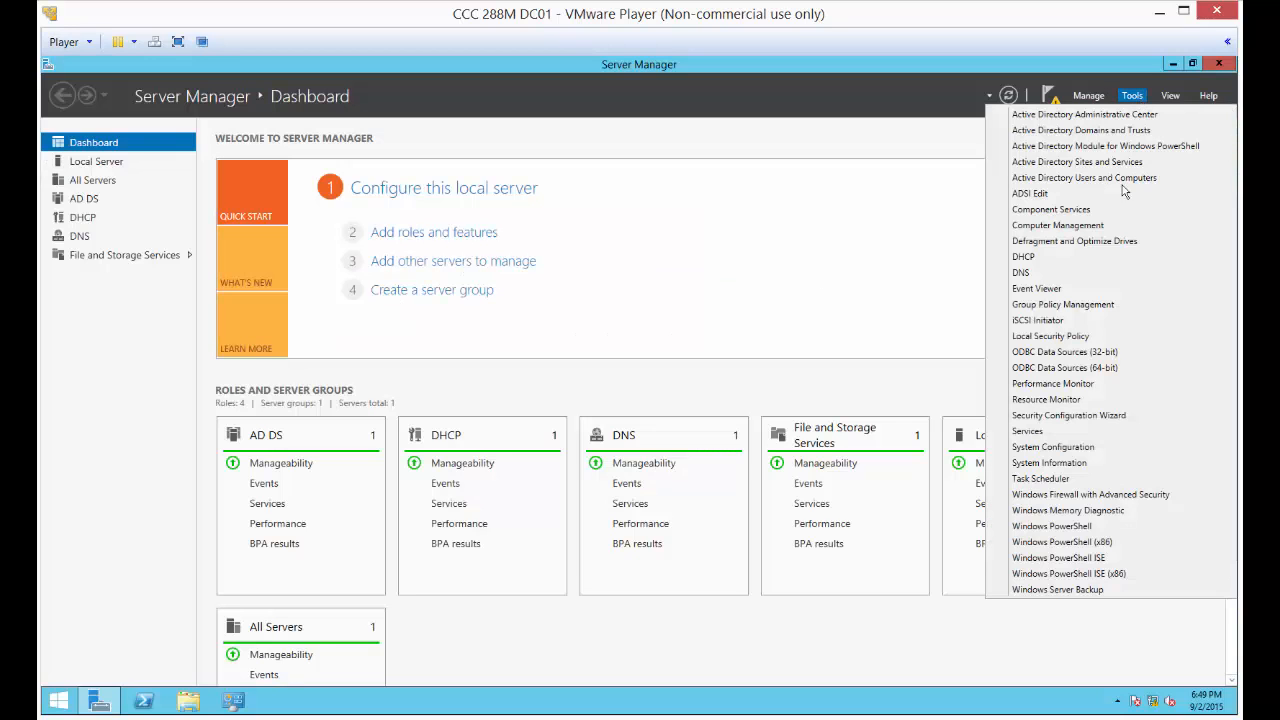
{"action": "left_click", "coordinate": [1060, 272]}
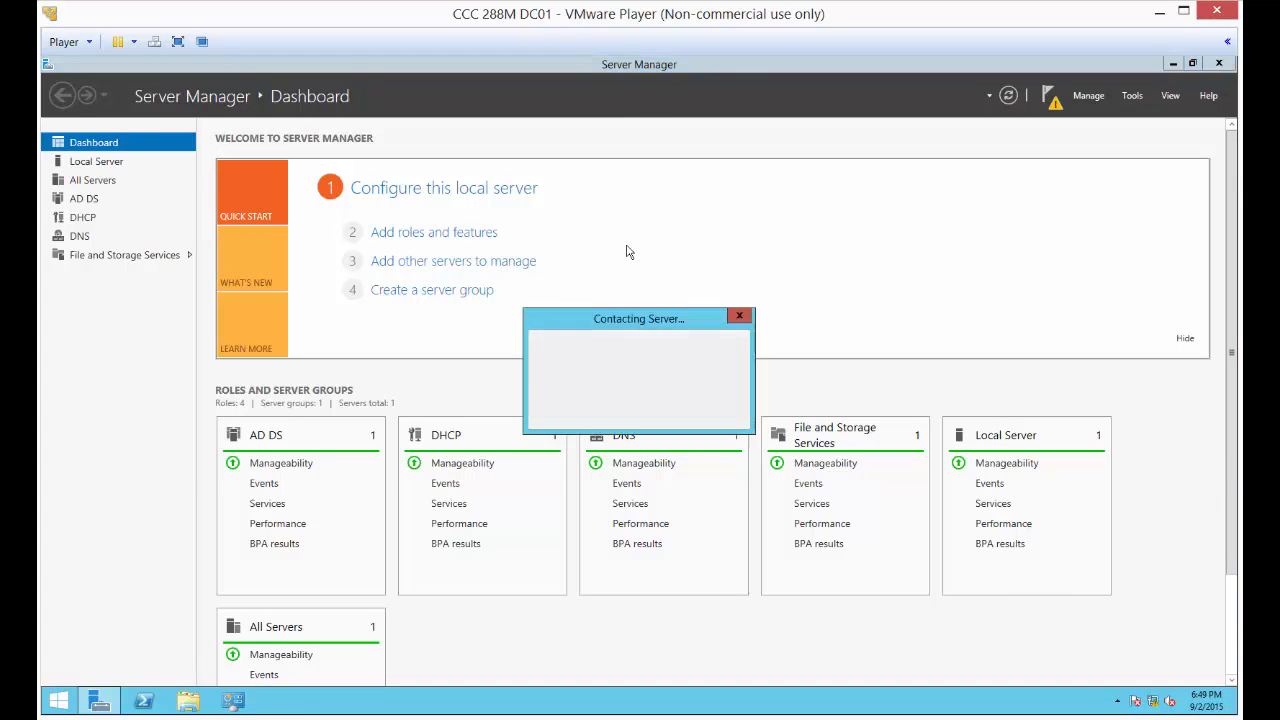
{"action": "left_click", "coordinate": [577, 98]}
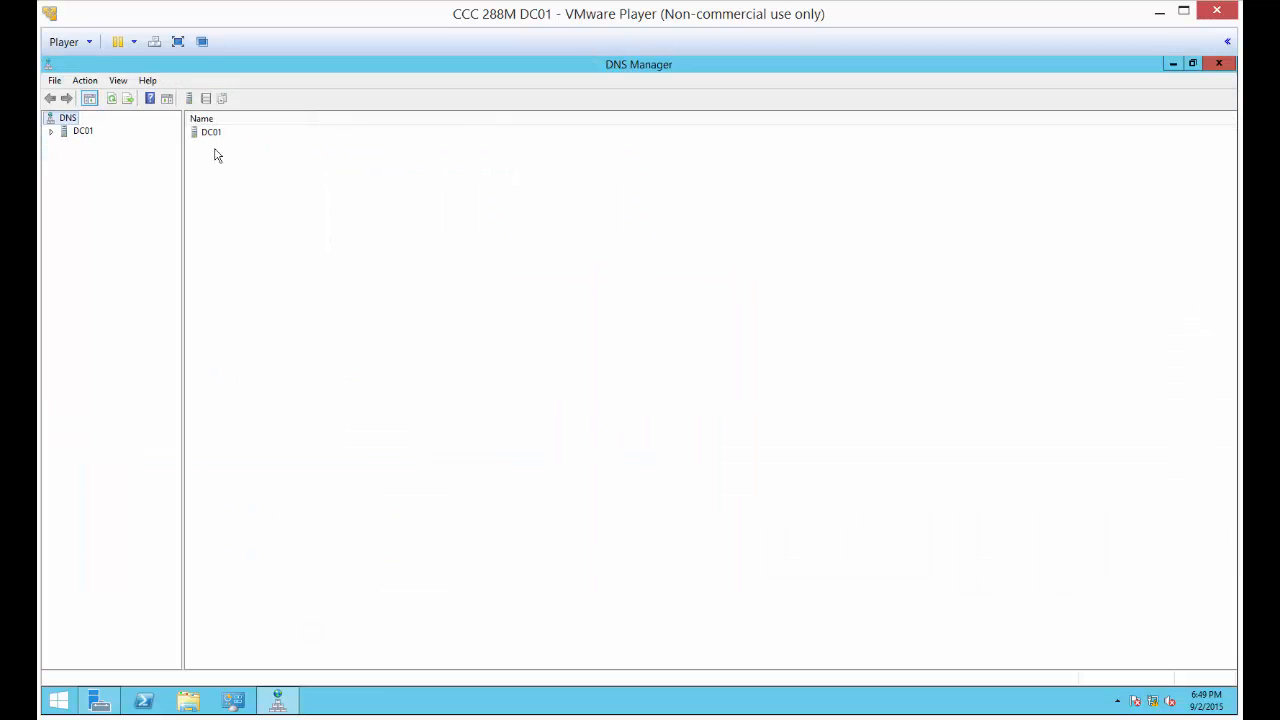
{"action": "left_click", "coordinate": [52, 131]}
{"action": "double_click", "coordinate": [103, 157]}
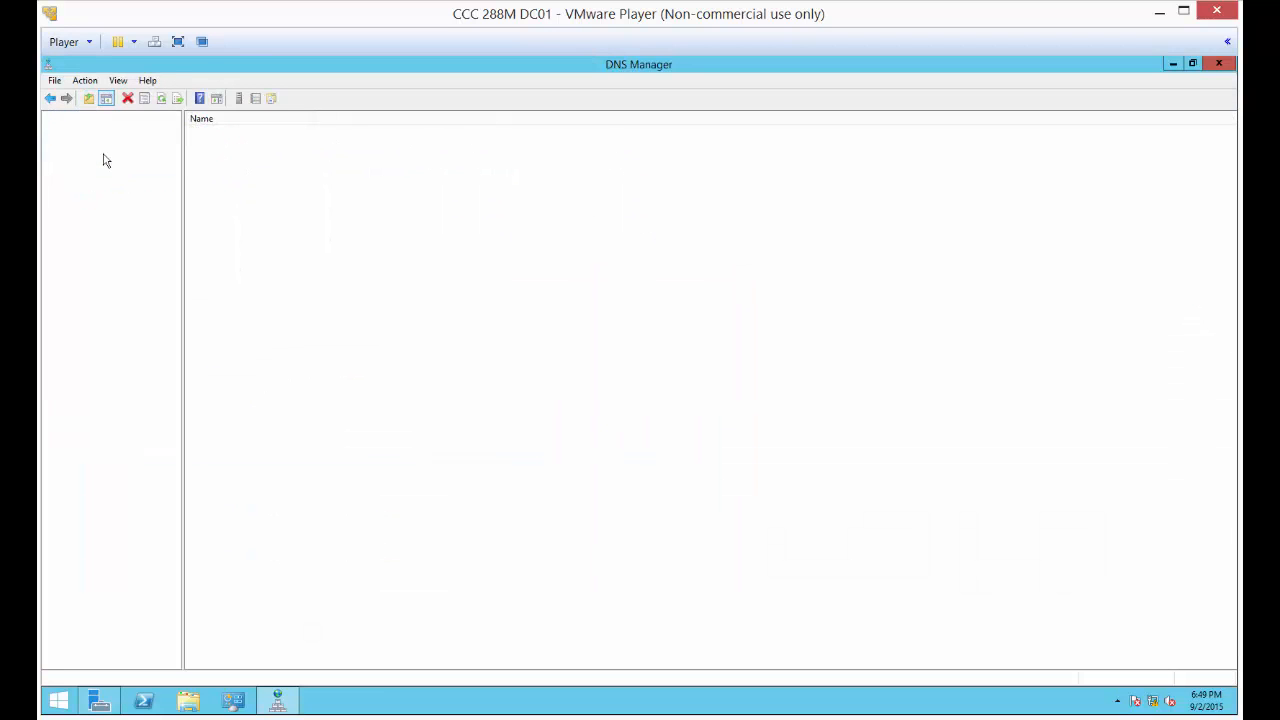
{"action": "left_click", "coordinate": [128, 183]}
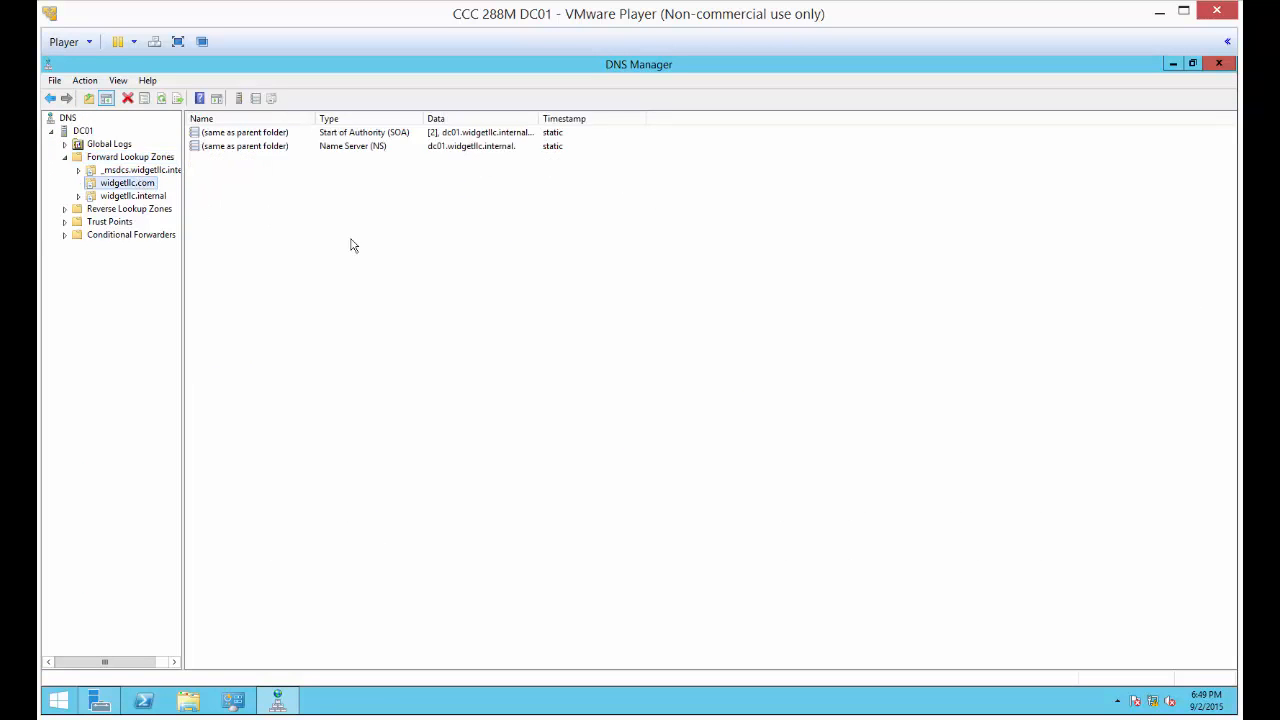
{"action": "right_click", "coordinate": [130, 159]}
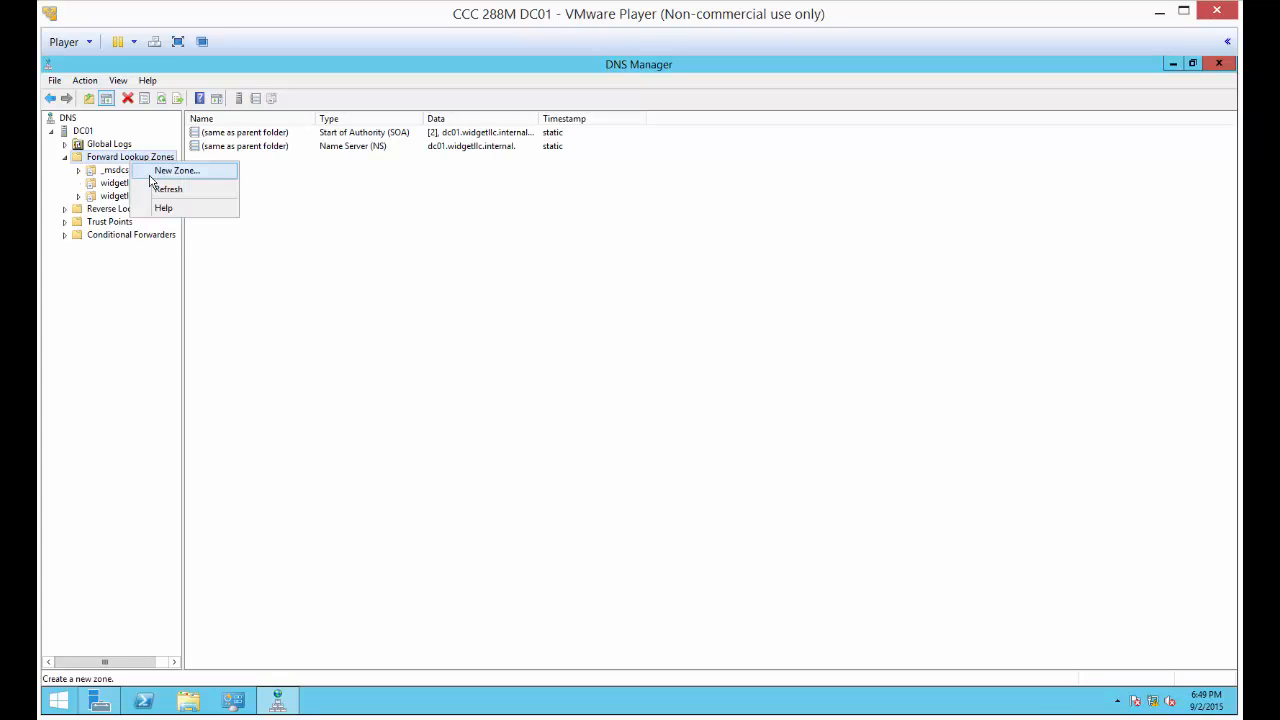
{"action": "left_click", "coordinate": [155, 172]}
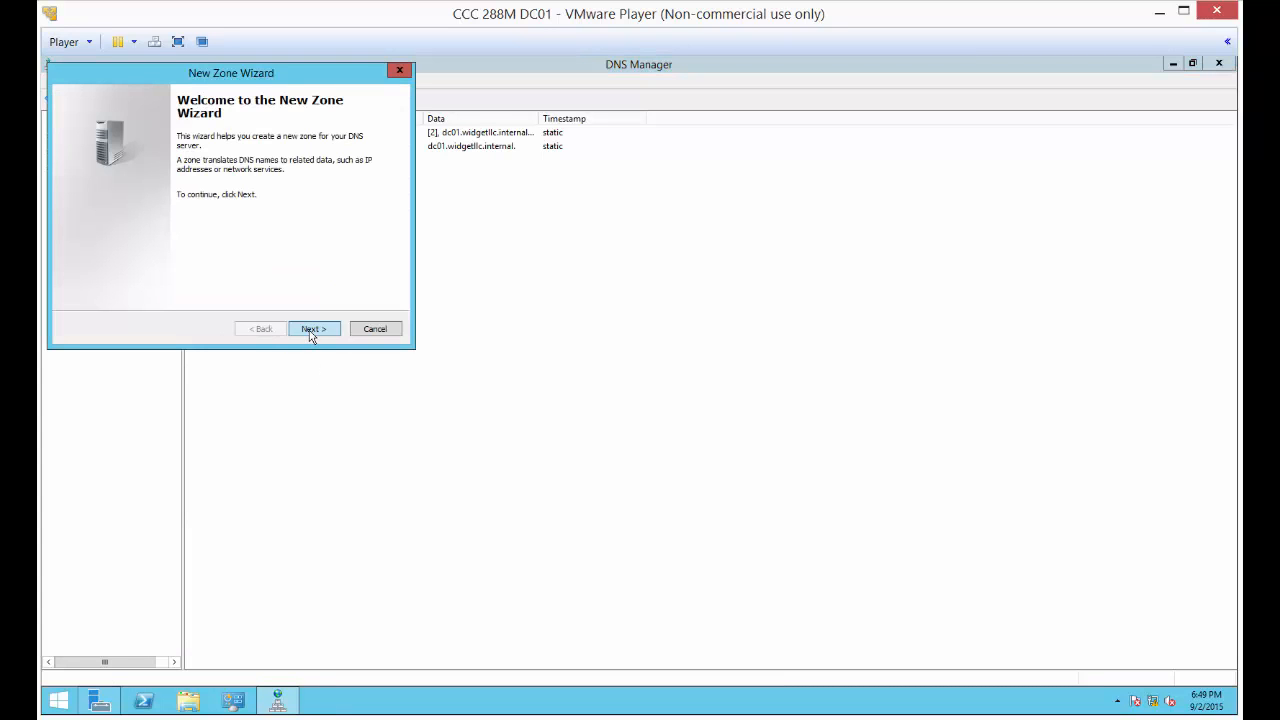
{"action": "left_click", "coordinate": [311, 337]}
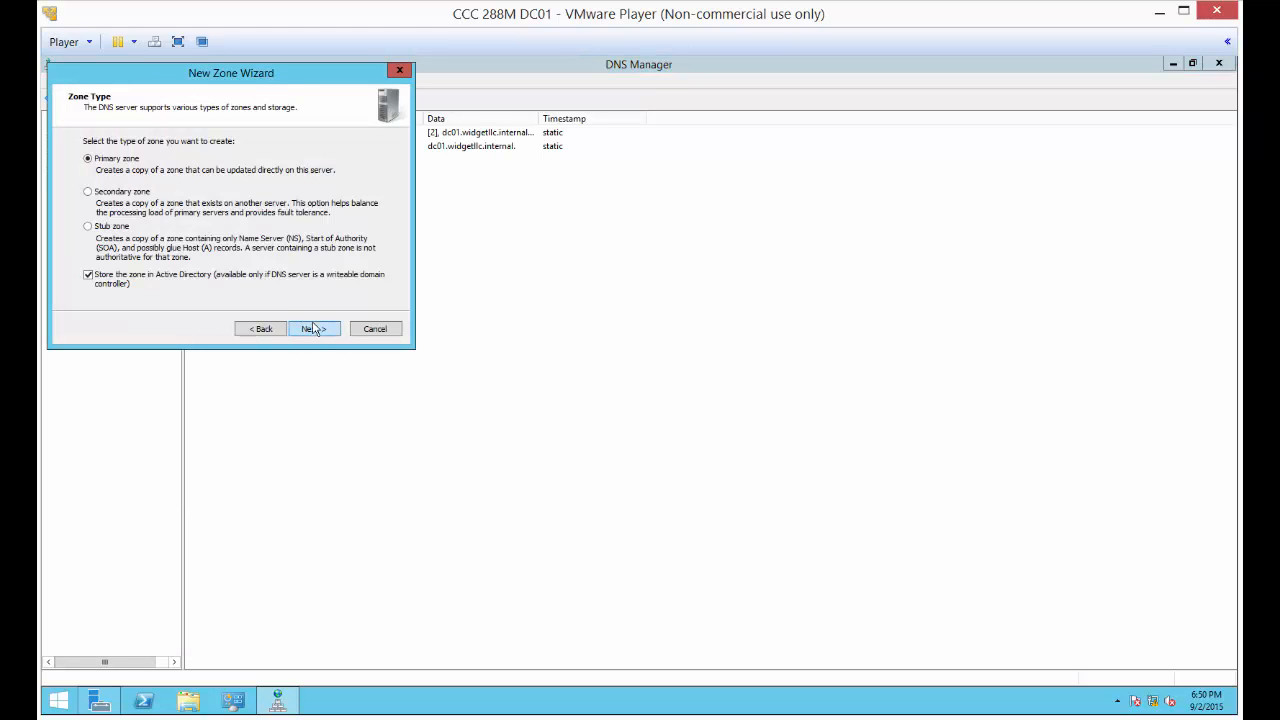
{"action": "left_click", "coordinate": [316, 333]}
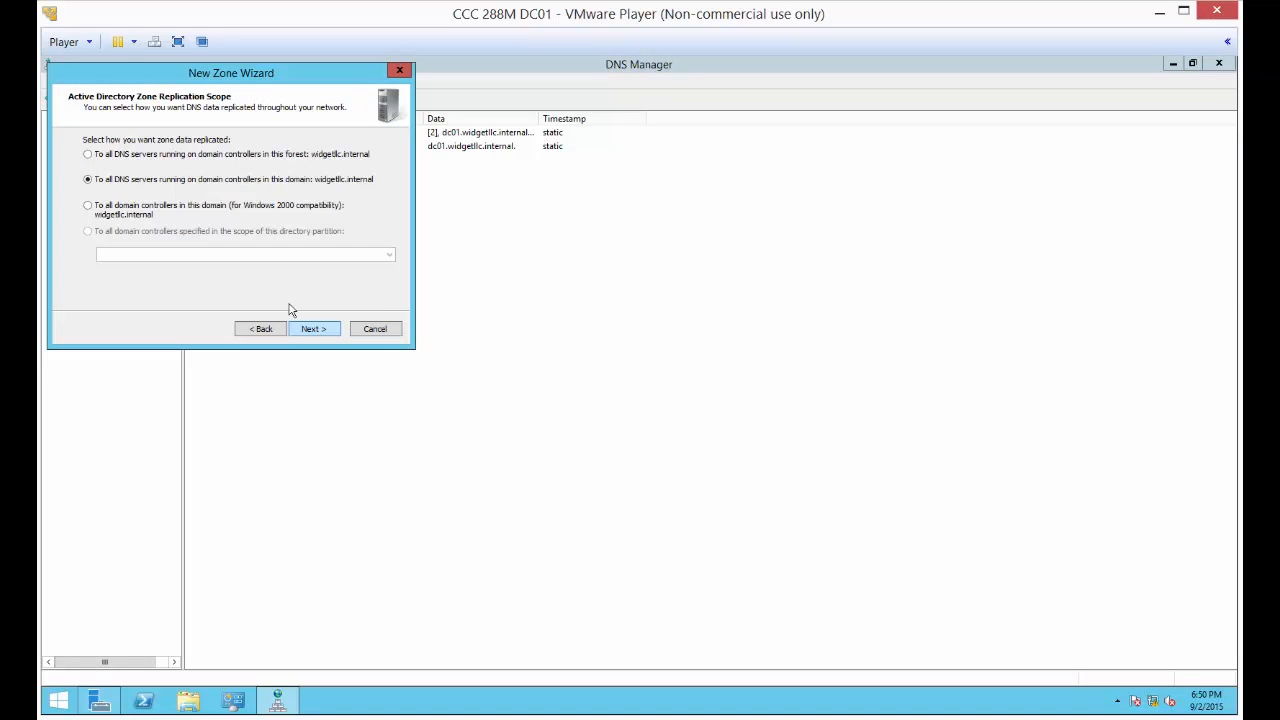
{"action": "left_click", "coordinate": [312, 330]}
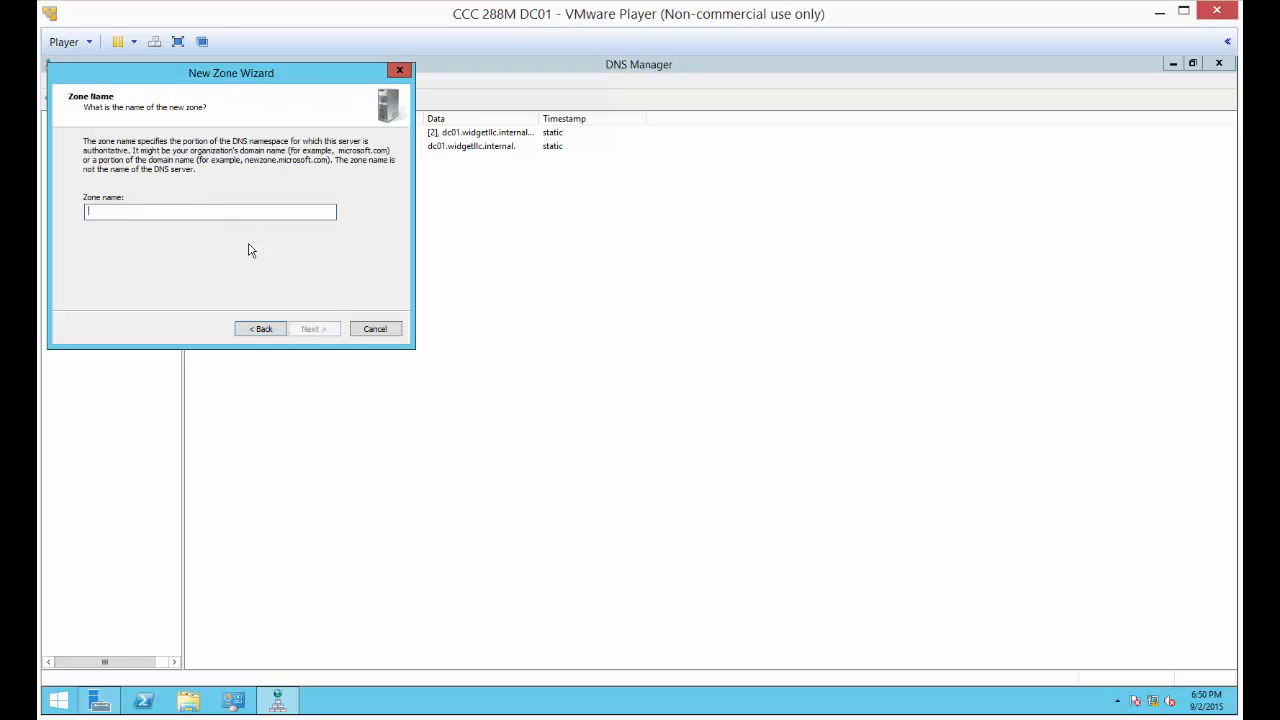
{"action": "left_click", "coordinate": [378, 332]}
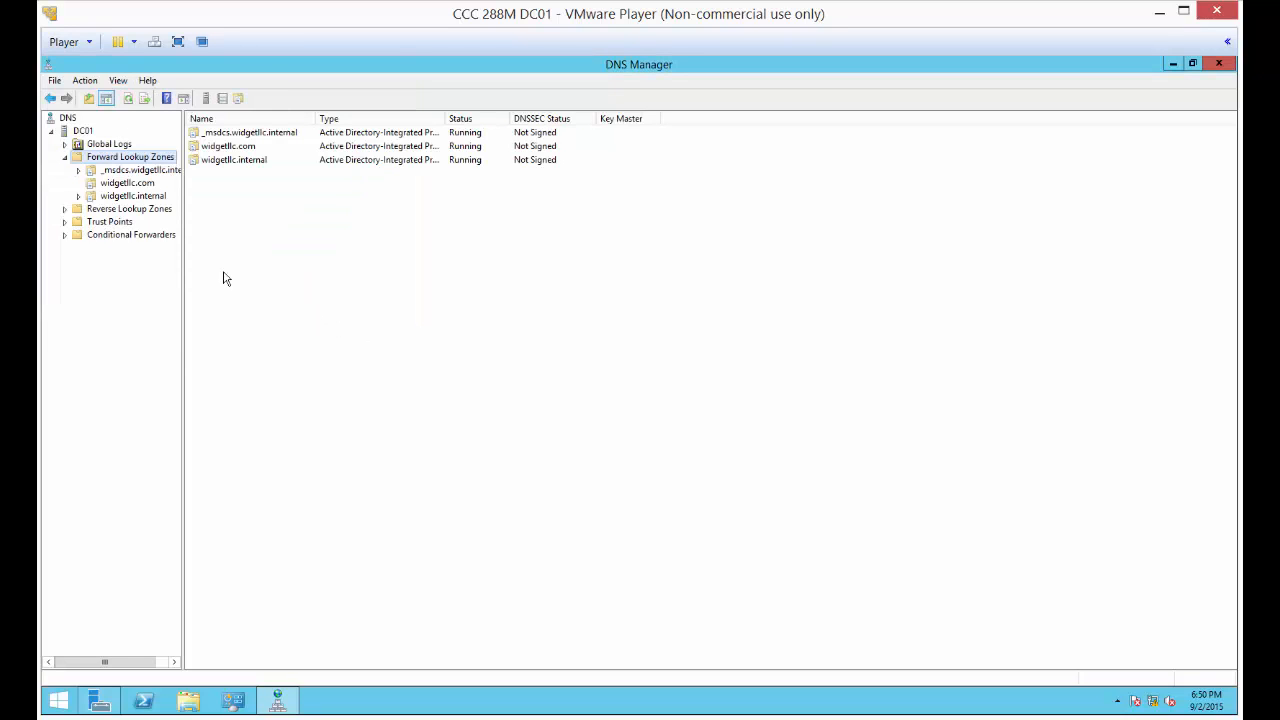
Add a host (A) record named www with IP address 192.168.0.1 to the widgetllc.com zone
{"action": "left_click", "coordinate": [112, 184]}
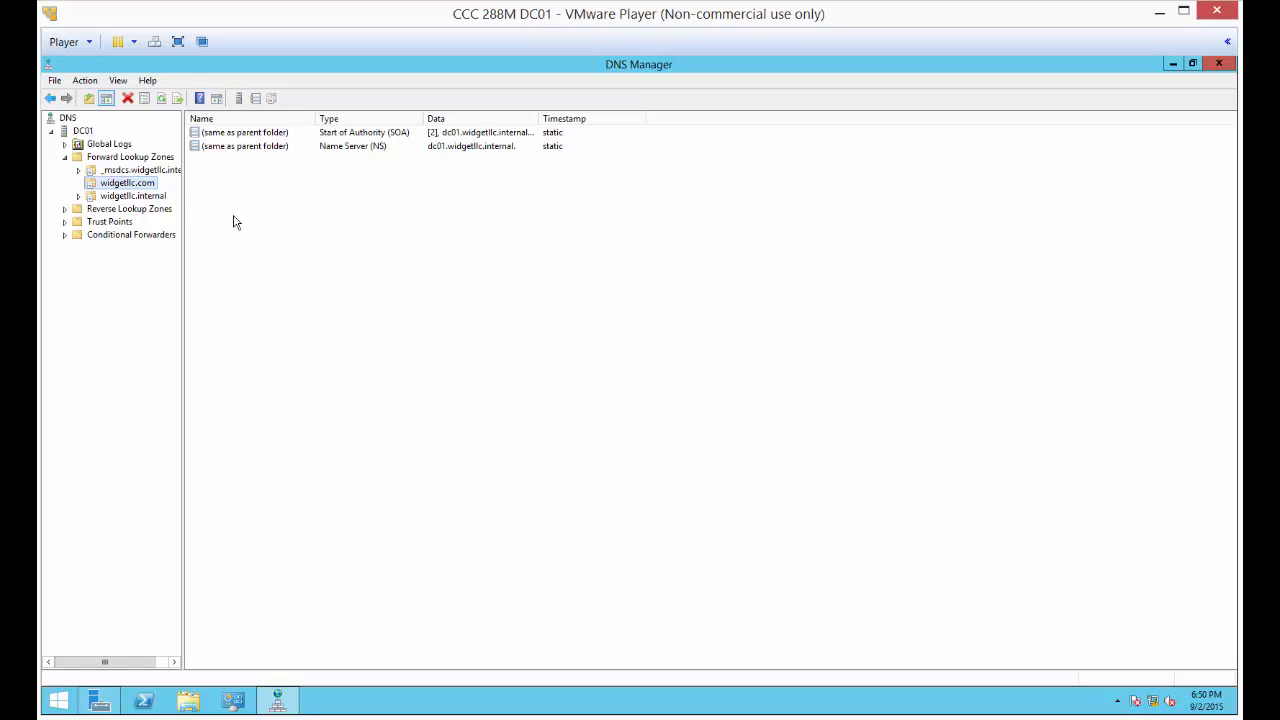
{"action": "right_click", "coordinate": [142, 185]}
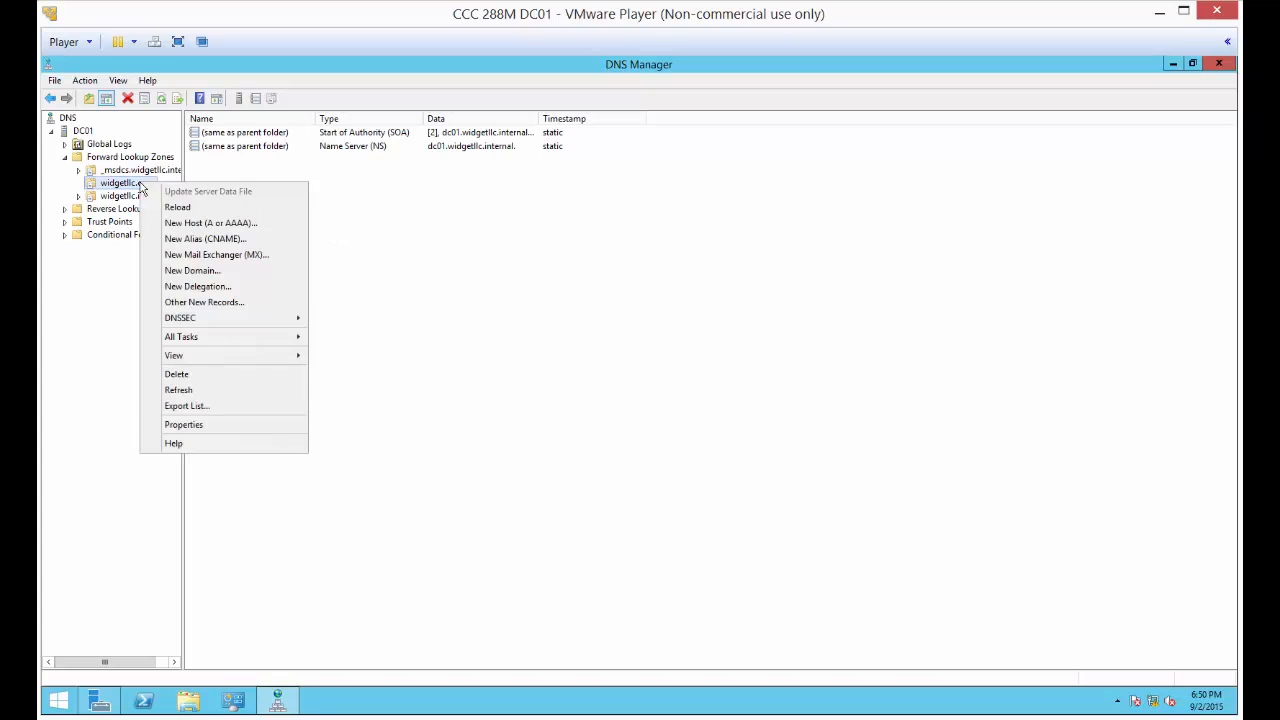
{"action": "left_click", "coordinate": [213, 223]}
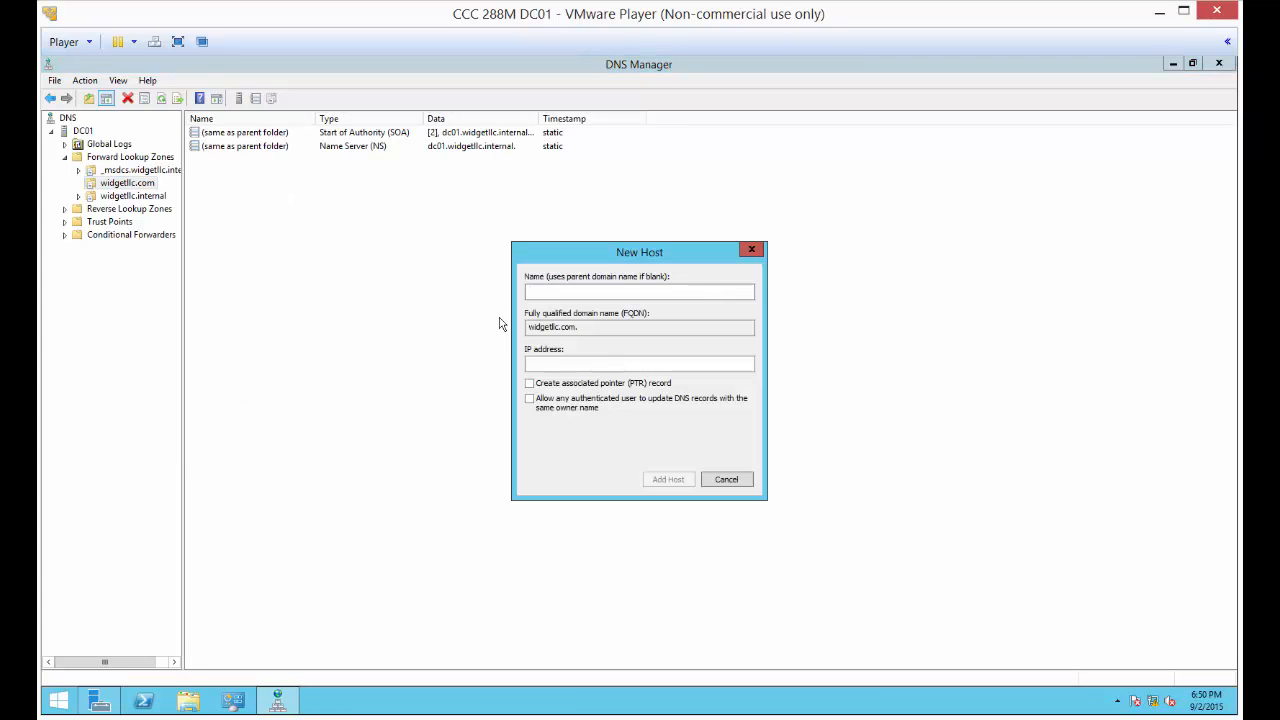
{"action": "type", "text": "www"}
{"action": "type", "text": "192.168.0.1"}
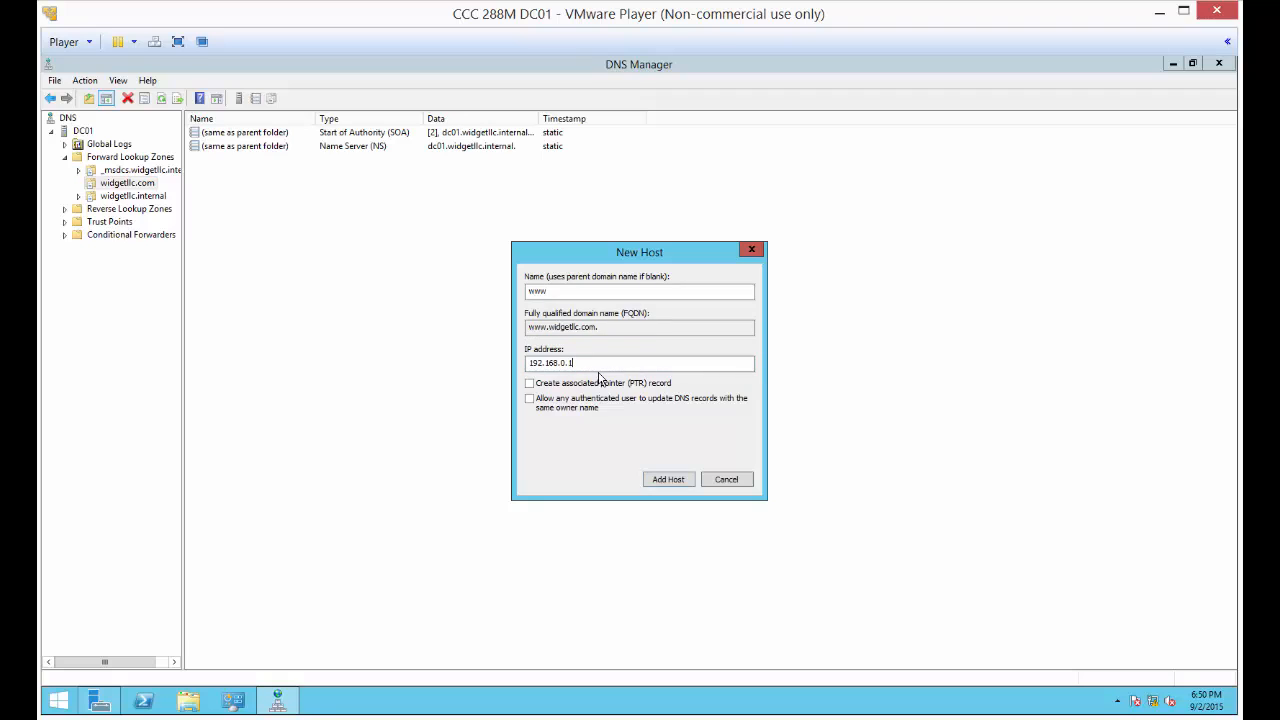
{"action": "left_click", "coordinate": [682, 481]}
{"action": "left_click", "coordinate": [758, 437]}
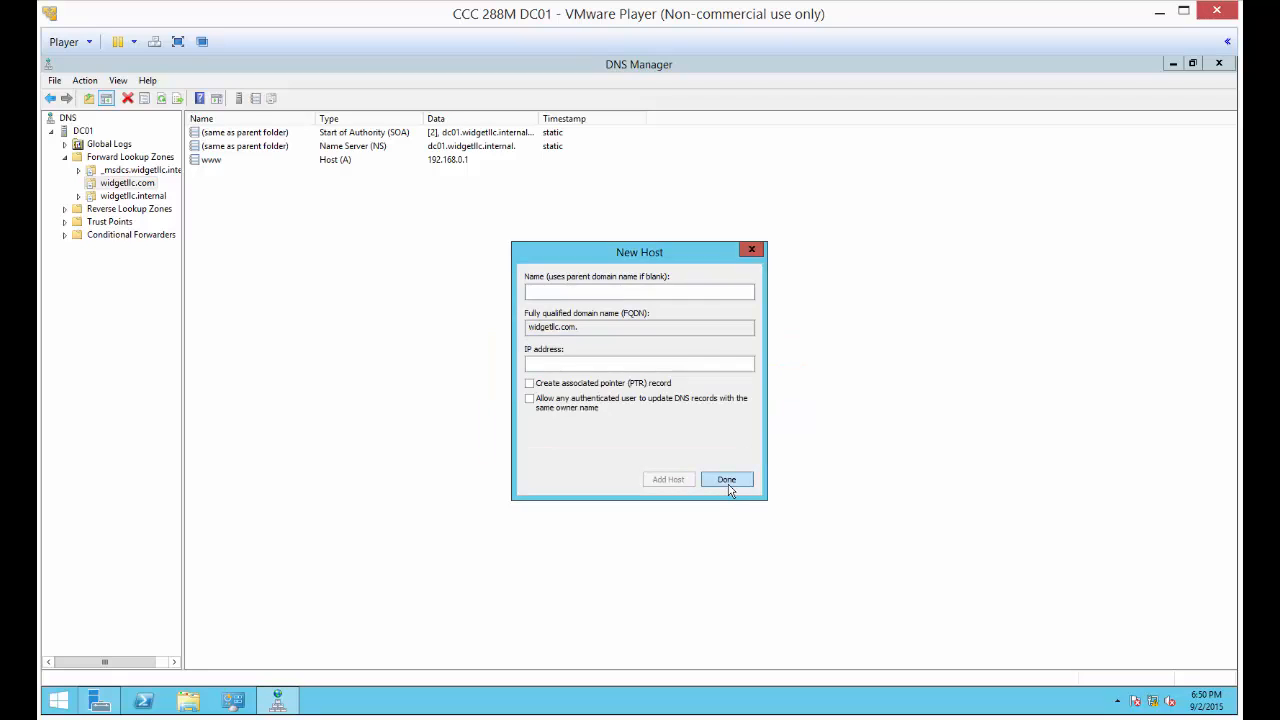
{"action": "left_click", "coordinate": [729, 483]}
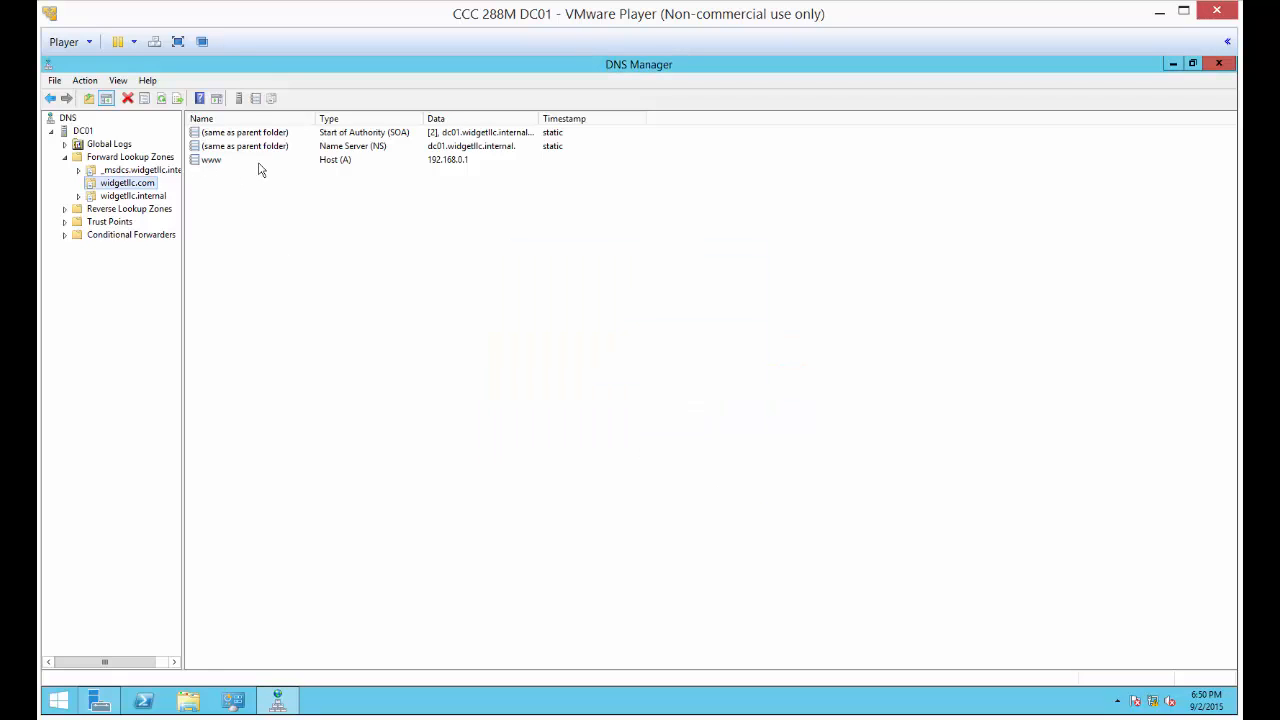
{"action": "left_click", "coordinate": [155, 699]}
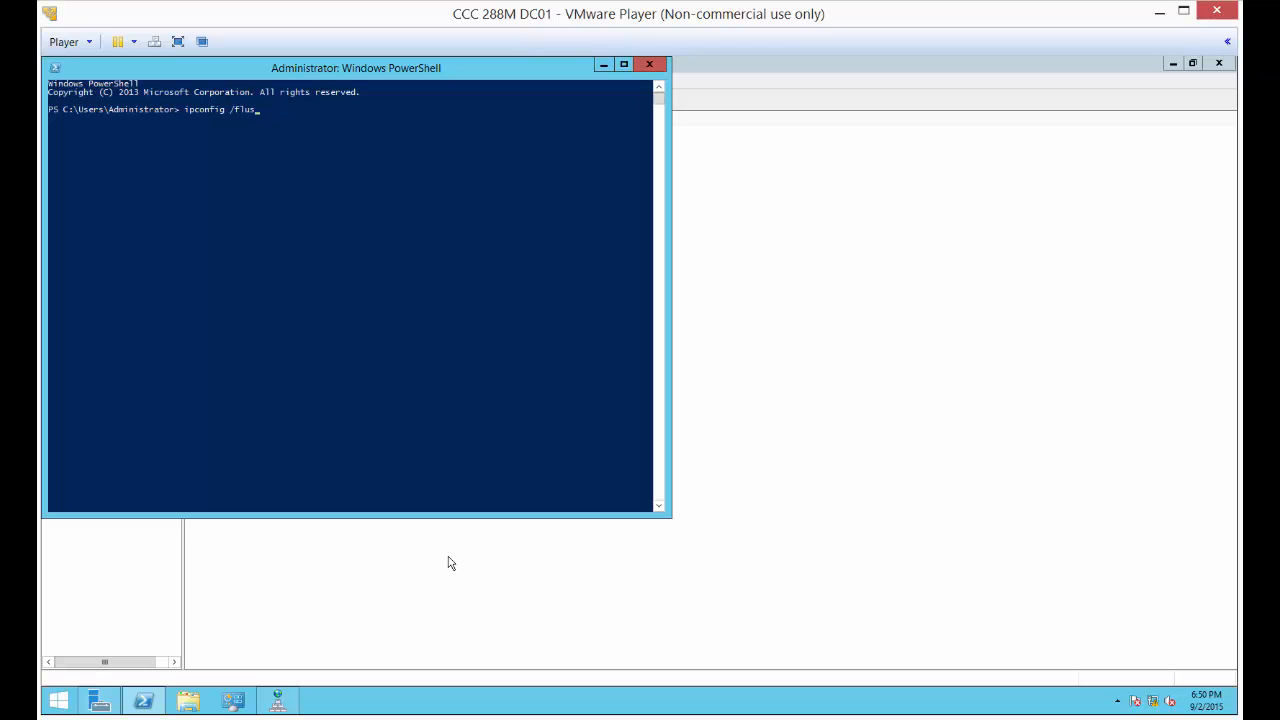
{"action": "key", "text": "Return"}
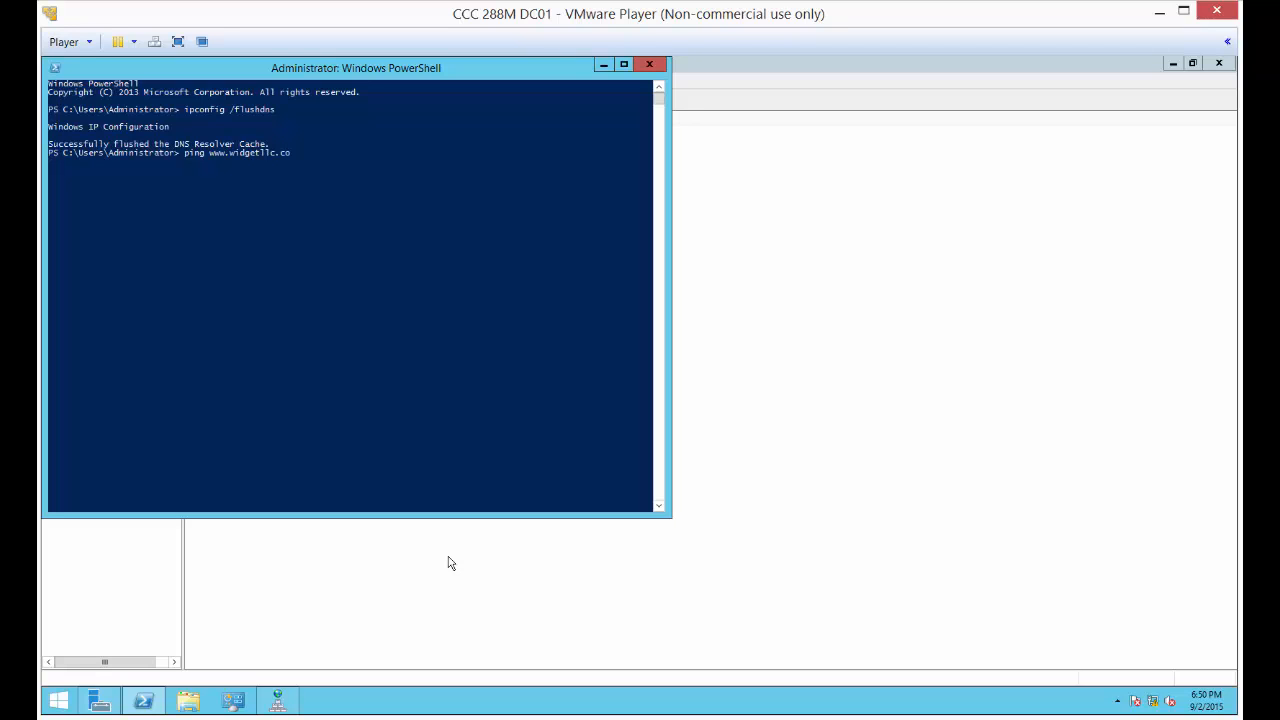
{"action": "key", "text": "Return"}
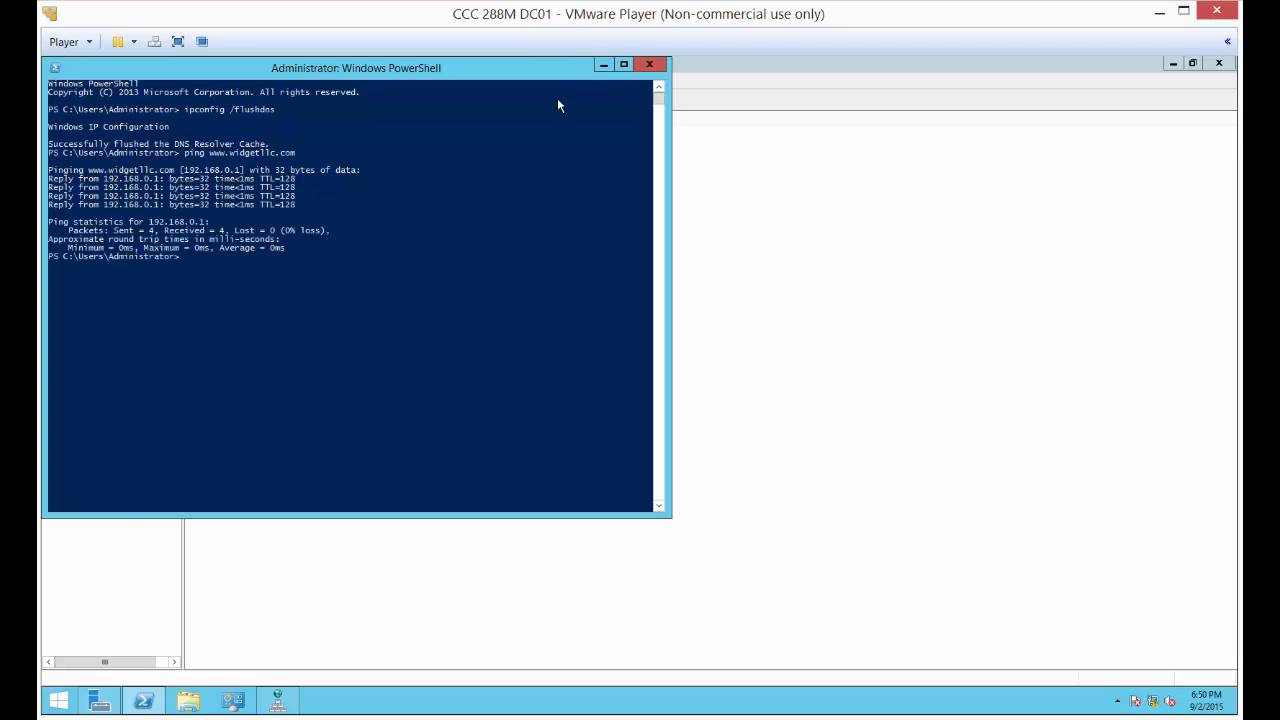
{"action": "left_click", "coordinate": [604, 66]}
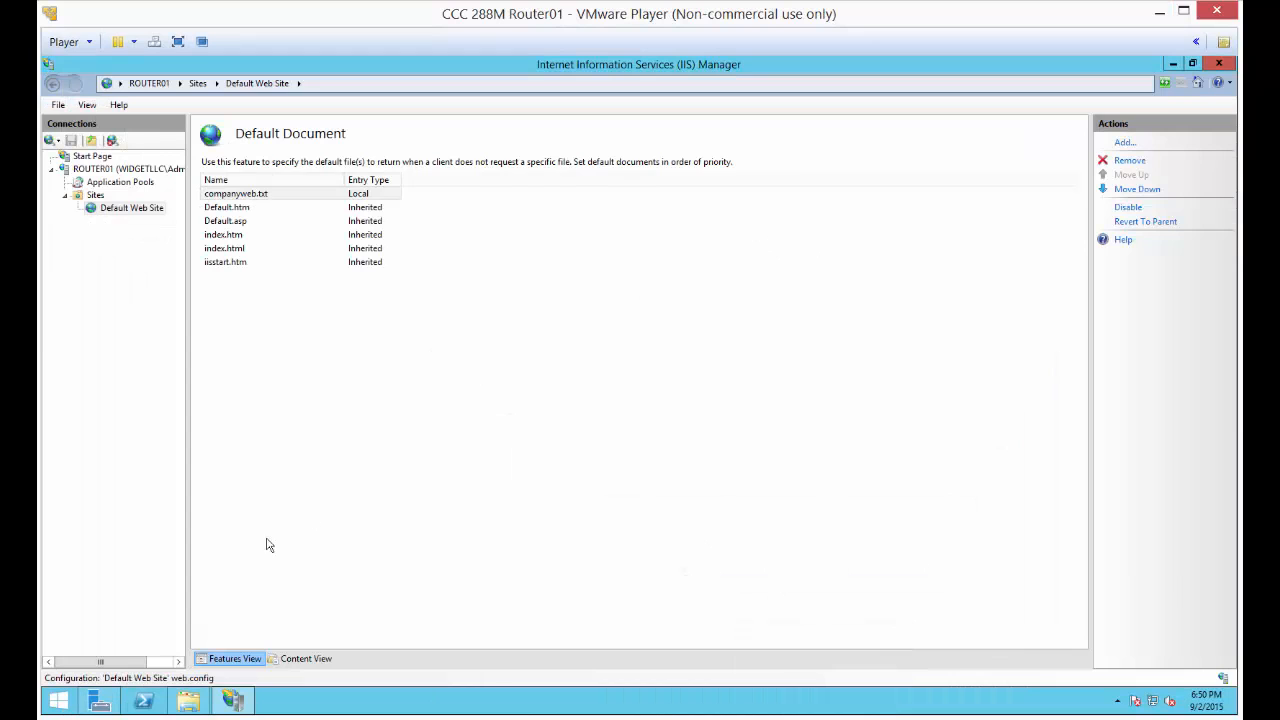
{"action": "left_click", "coordinate": [145, 700]}
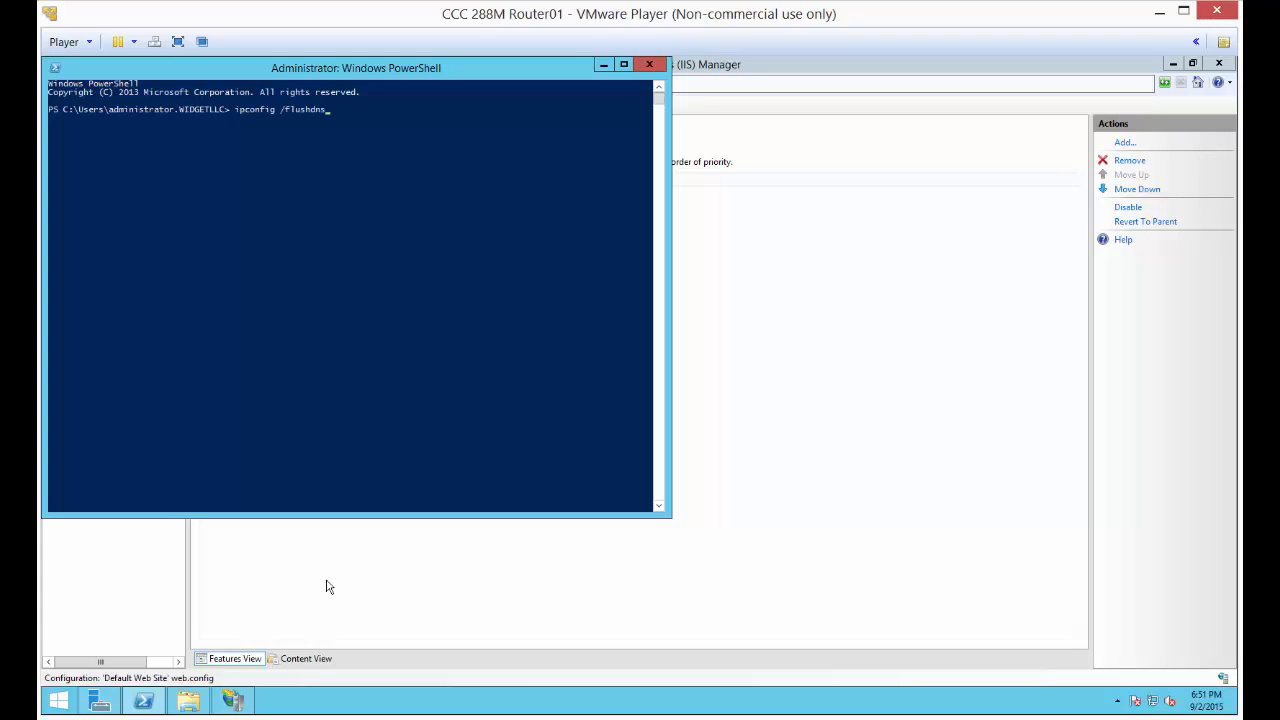
{"action": "key", "text": "Return"}
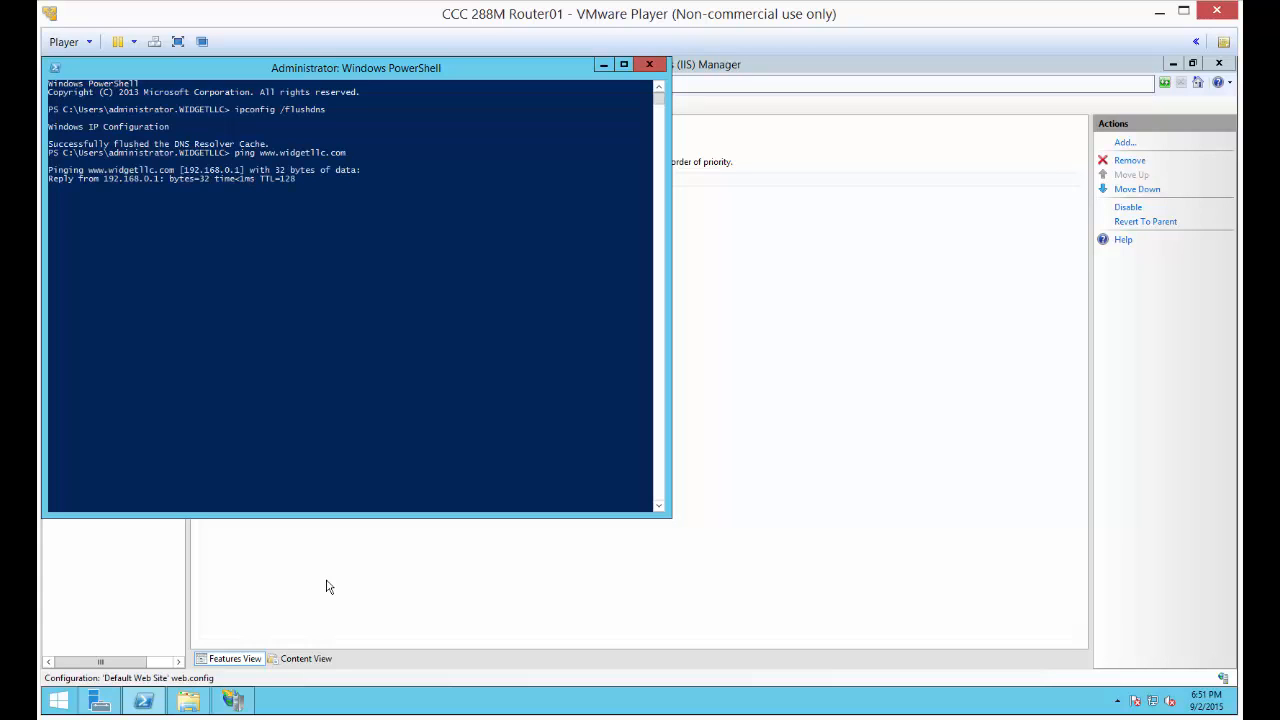
{"action": "left_click", "coordinate": [602, 66]}
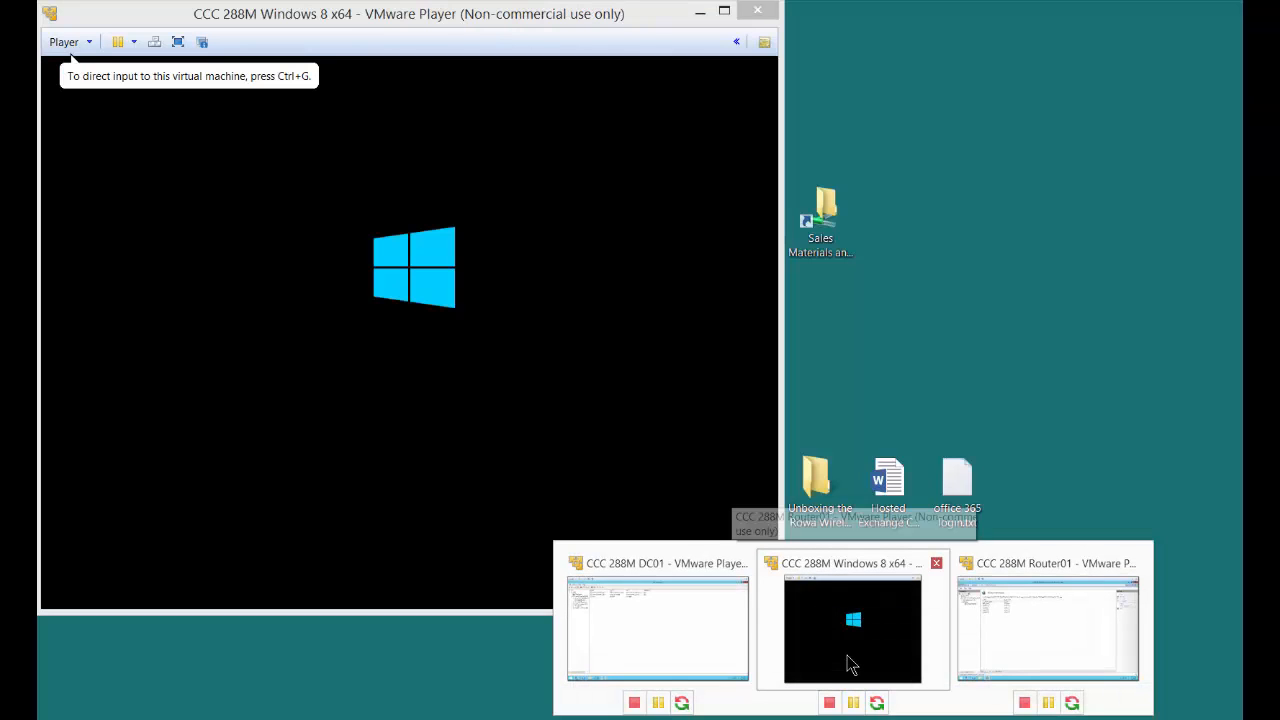
Switch to the Windows 8 x64 virtual machine and open Command Prompt as administrator
{"action": "left_click", "coordinate": [848, 665]}
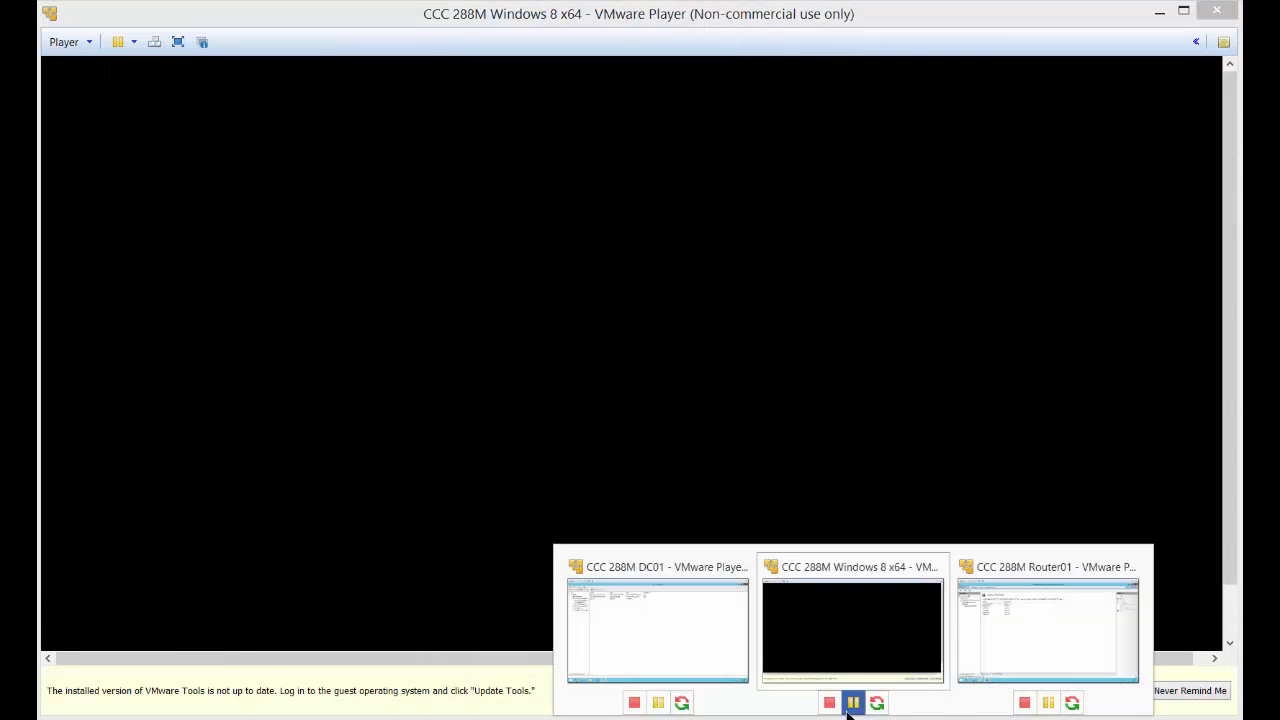
{"action": "left_click", "coordinate": [854, 645]}
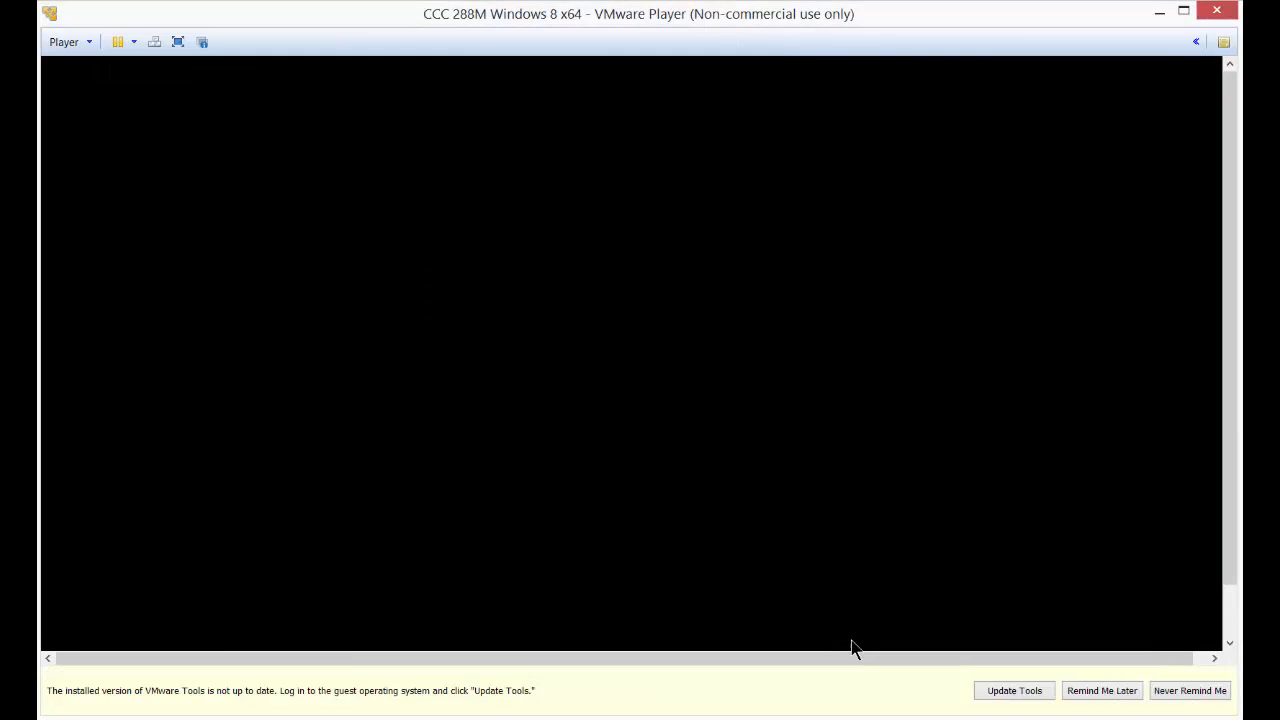
{"action": "left_click", "coordinate": [474, 214]}
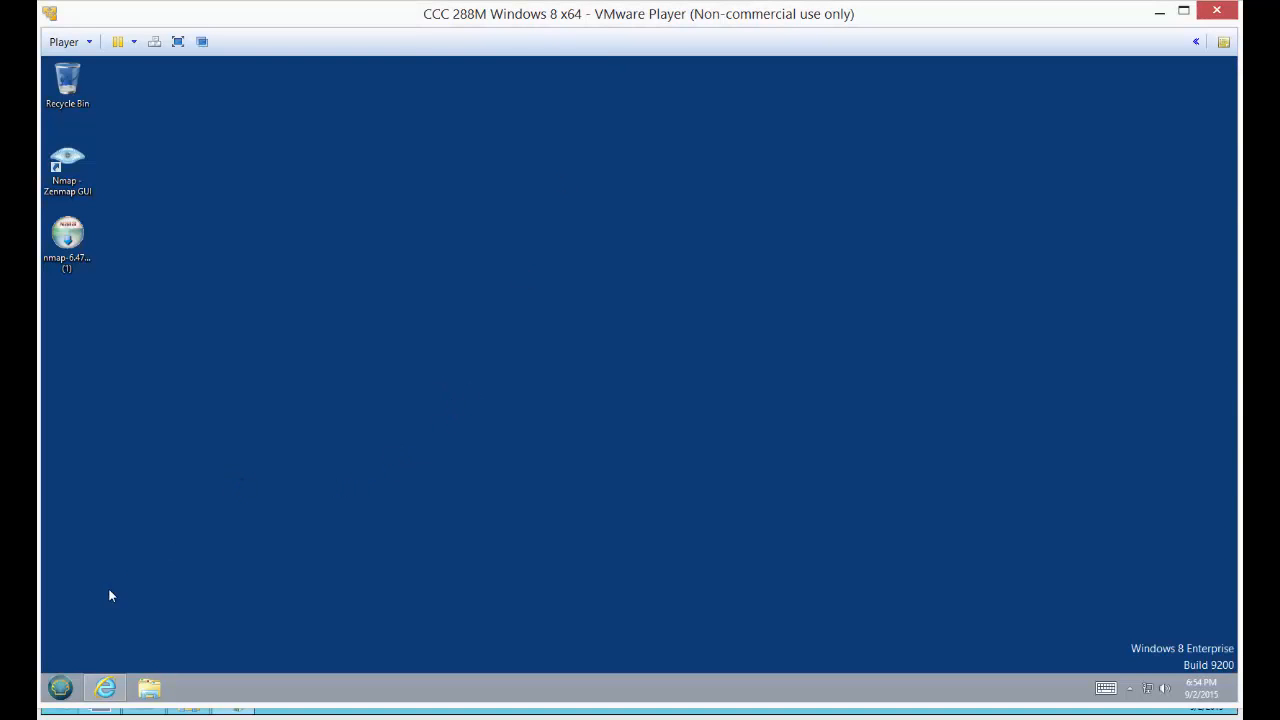
{"action": "left_click", "coordinate": [60, 688]}
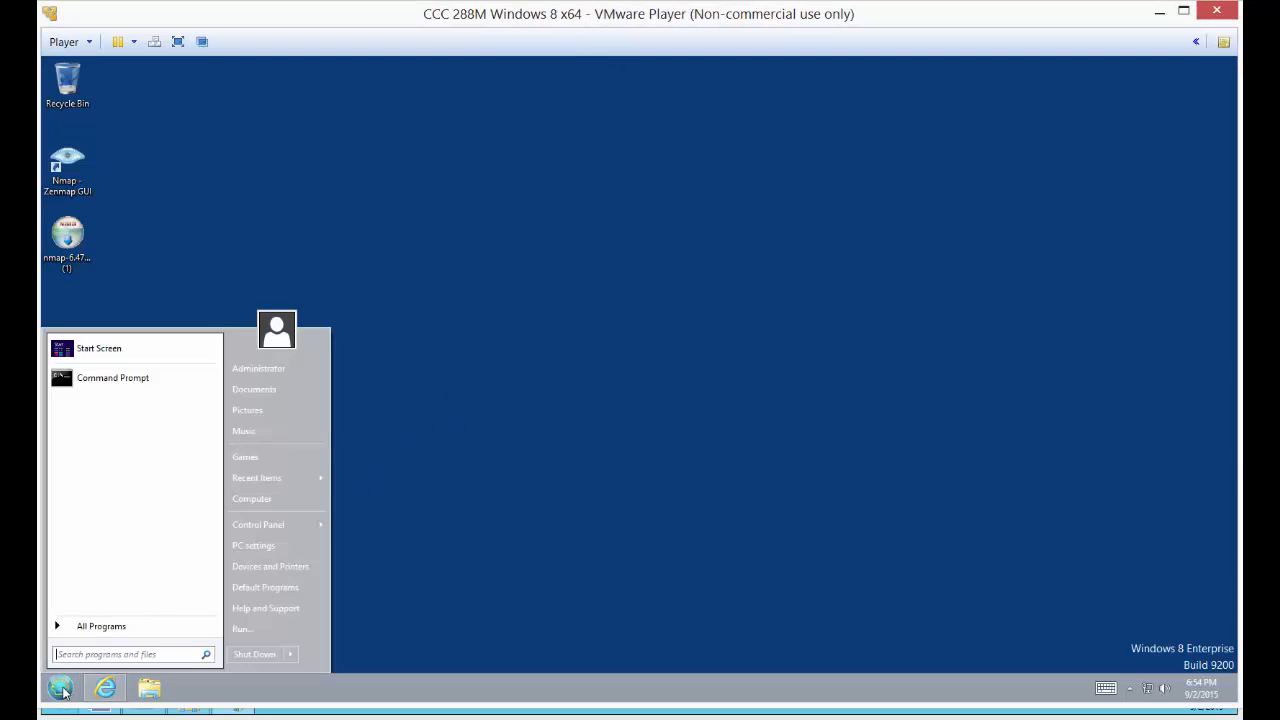
{"action": "right_click", "coordinate": [114, 385]}
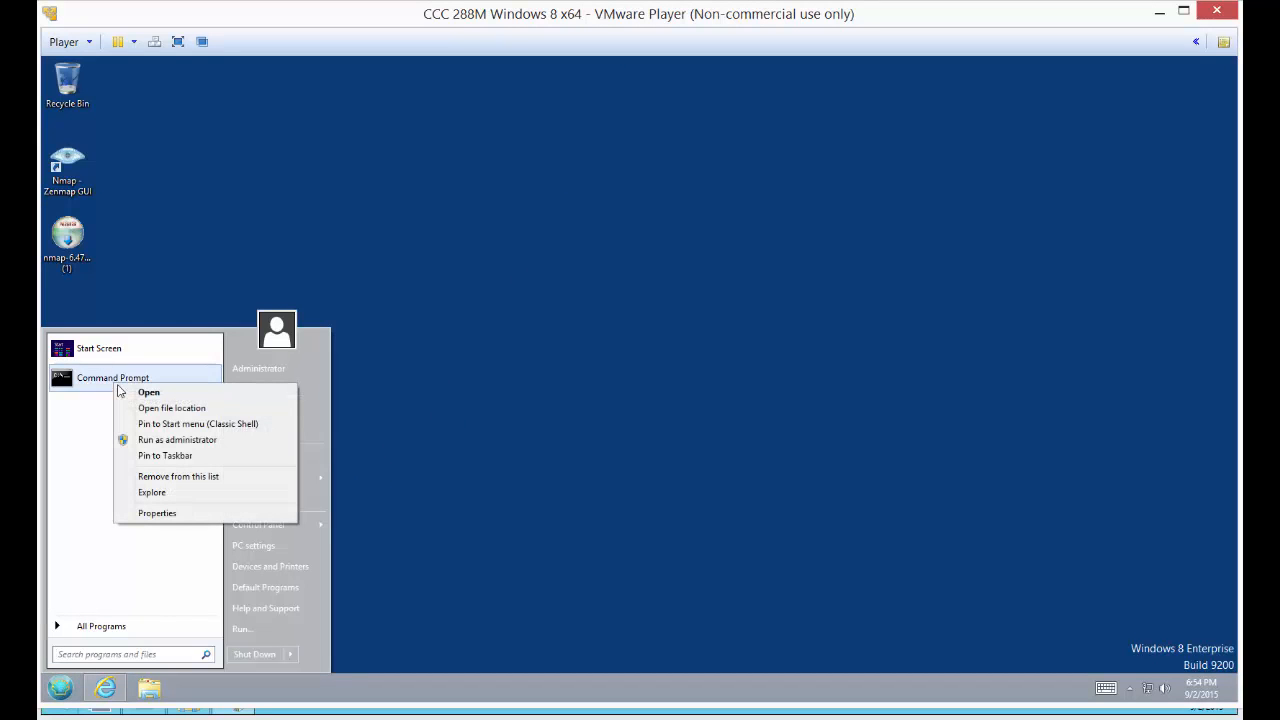
{"action": "left_click", "coordinate": [145, 440]}
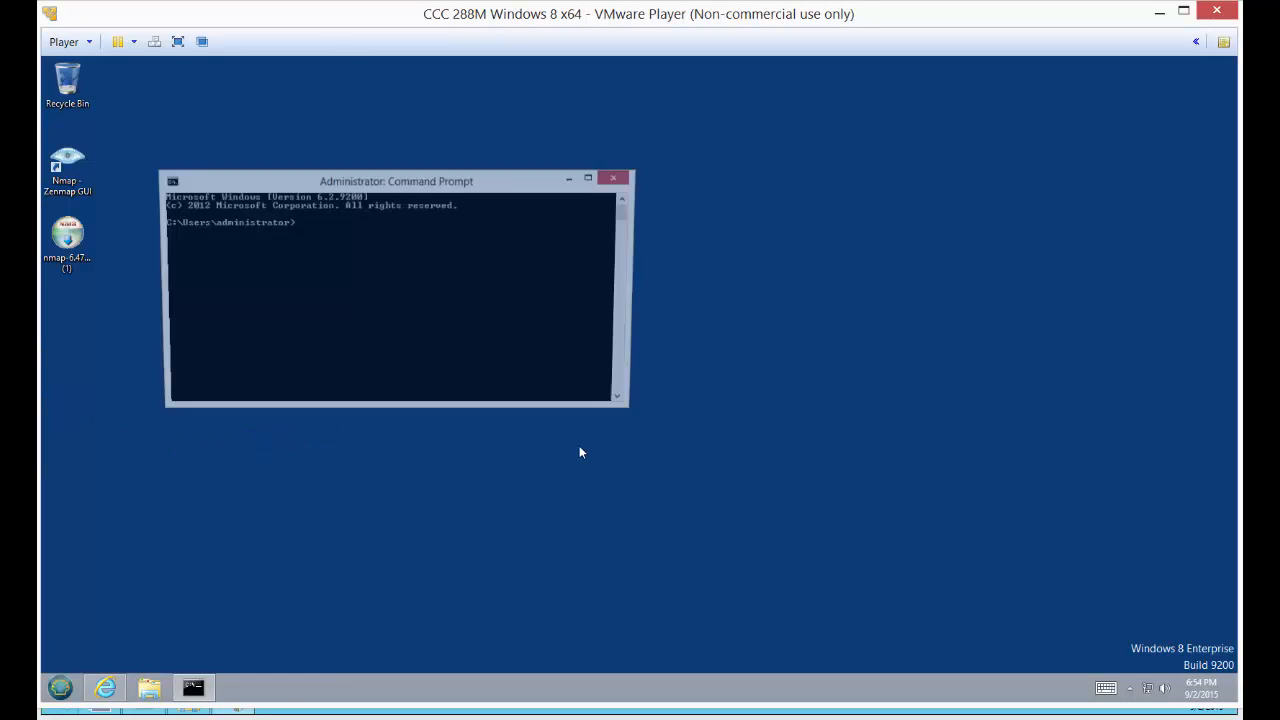
{"action": "left_click_drag", "start_coordinate": [513, 182], "coordinate": [738, 241]}
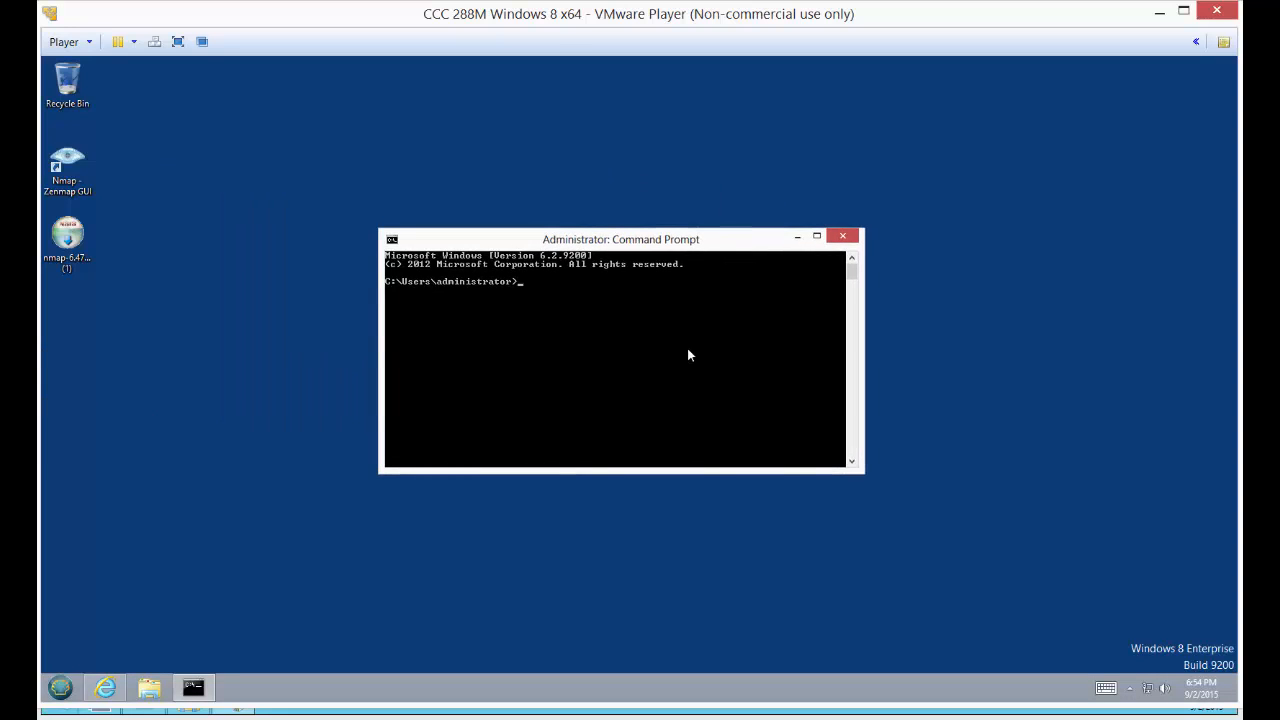
{"action": "type", "text": "ipconfig /flushdns"}
{"action": "key", "text": "Return"}
{"action": "type", "text": "ping www."}
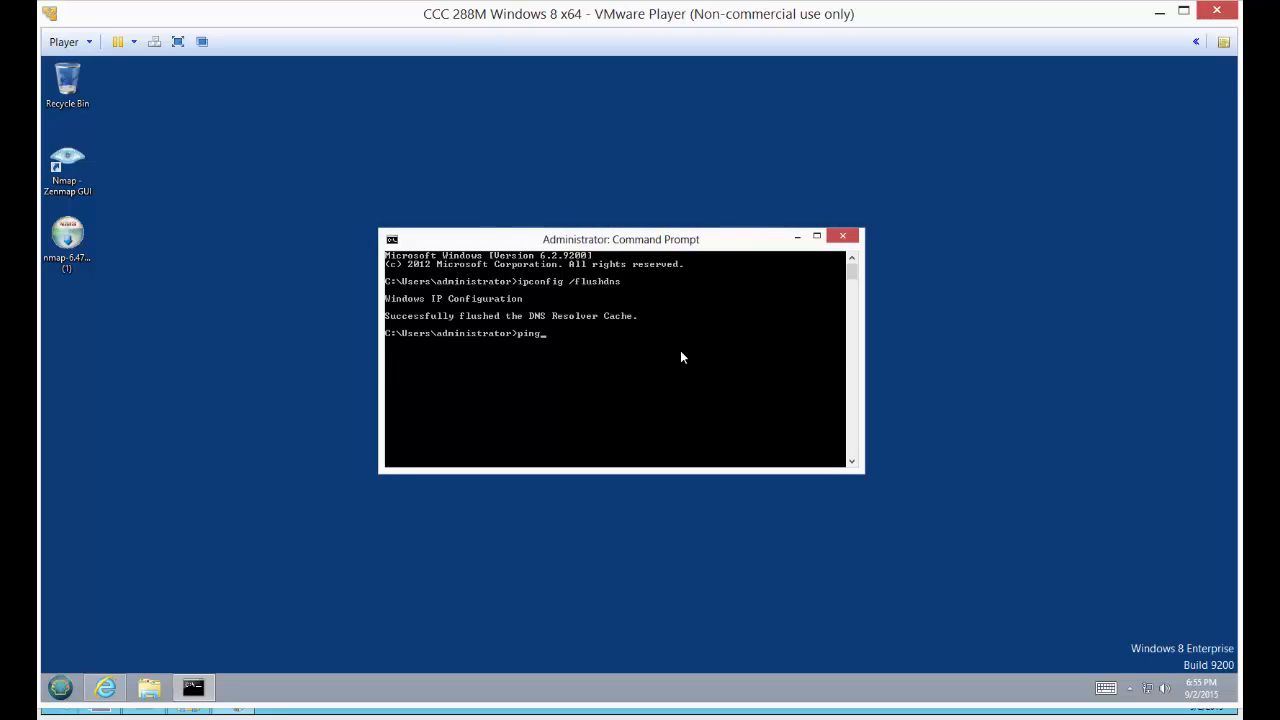
{"action": "type", "text": "widgetllc.com"}
{"action": "key", "text": "Return"}
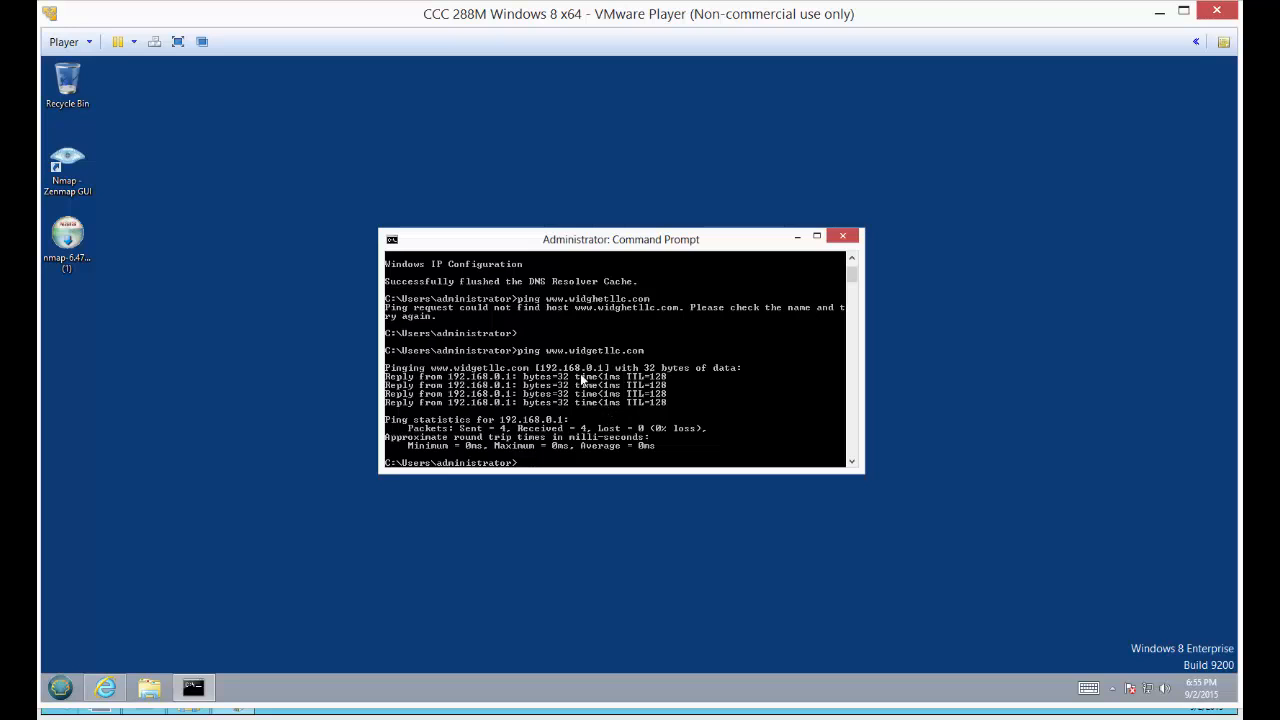
{"action": "left_click", "coordinate": [852, 238]}
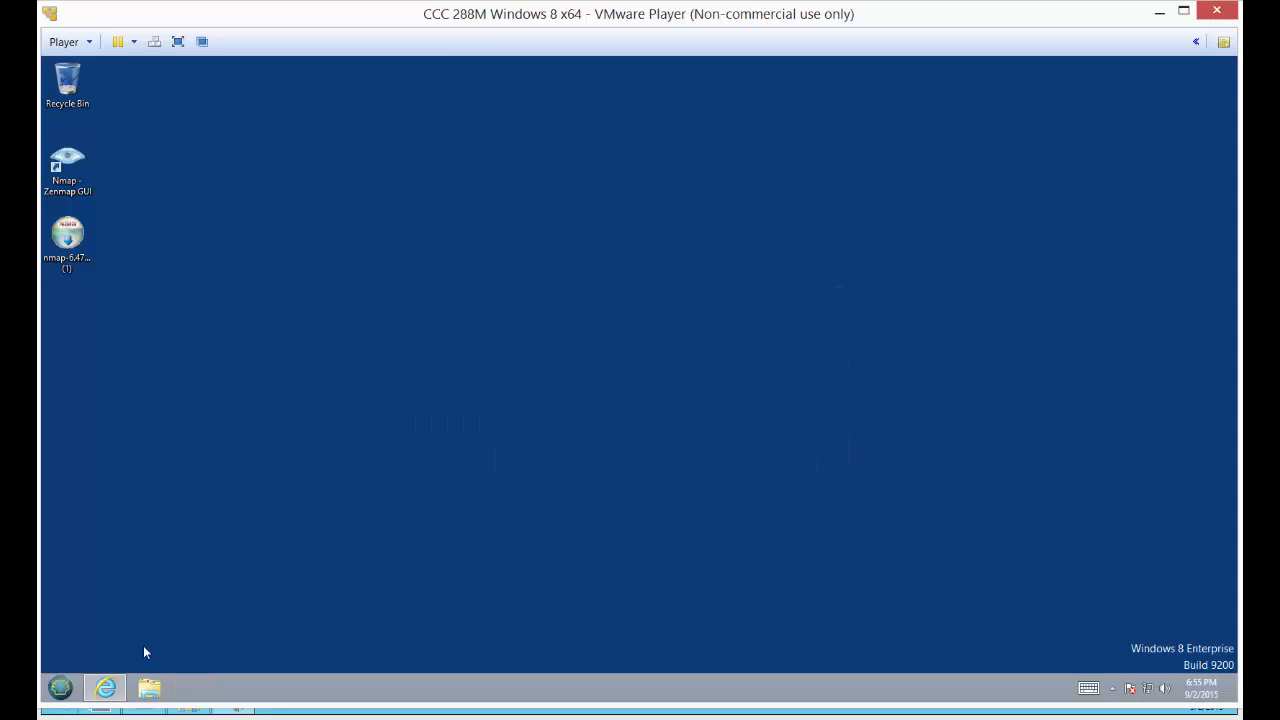
{"action": "left_click", "coordinate": [112, 688]}
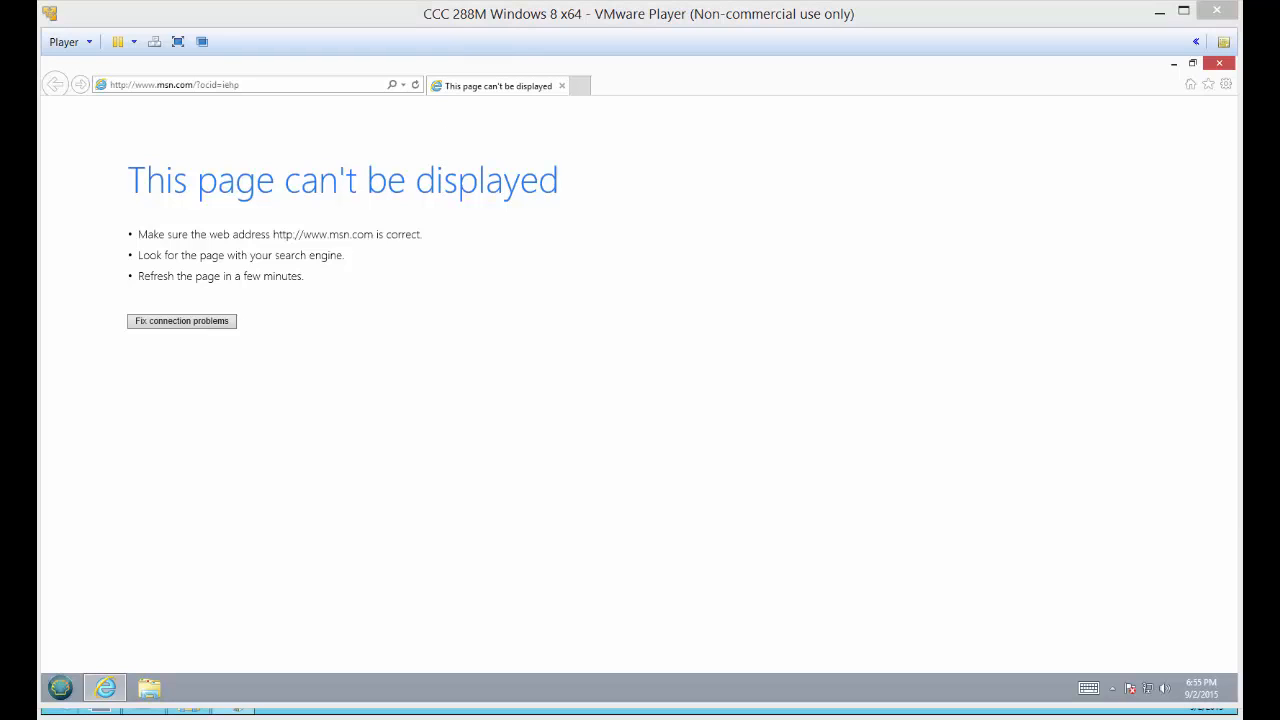
{"action": "left_click", "coordinate": [306, 86]}
{"action": "type", "text": "www.widgetllc.com/"}
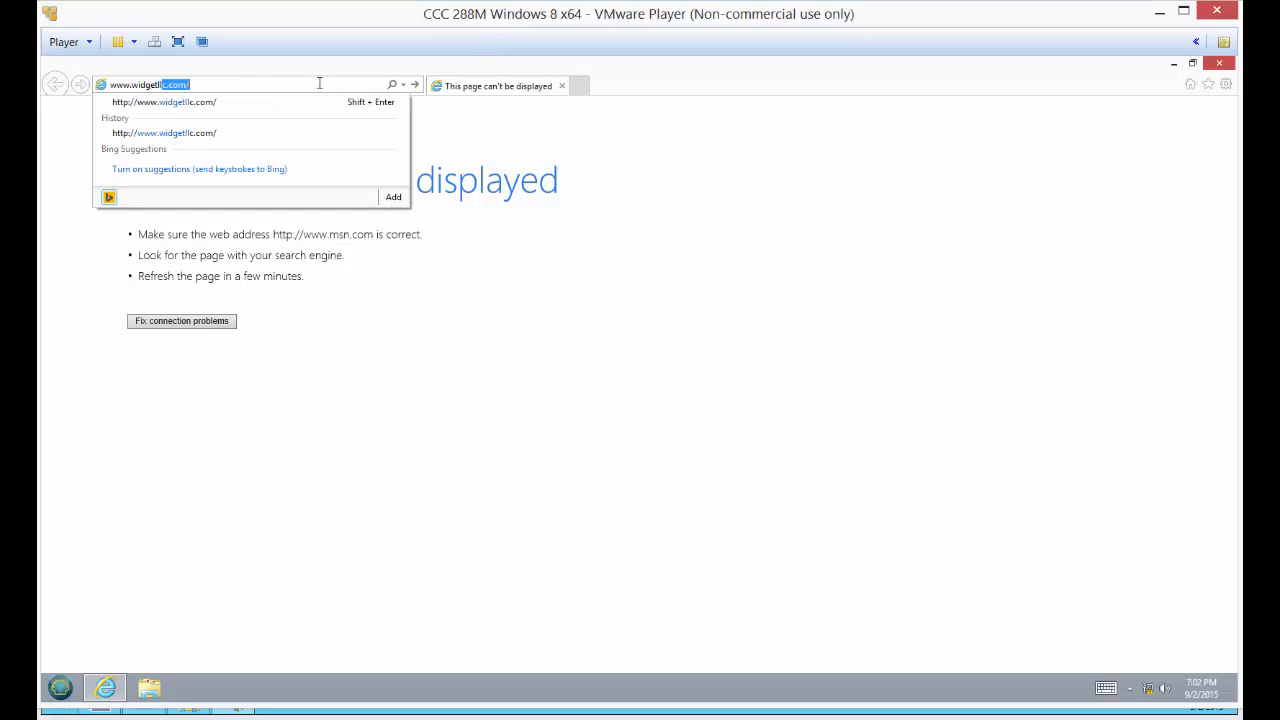
{"action": "key", "text": "Return"}
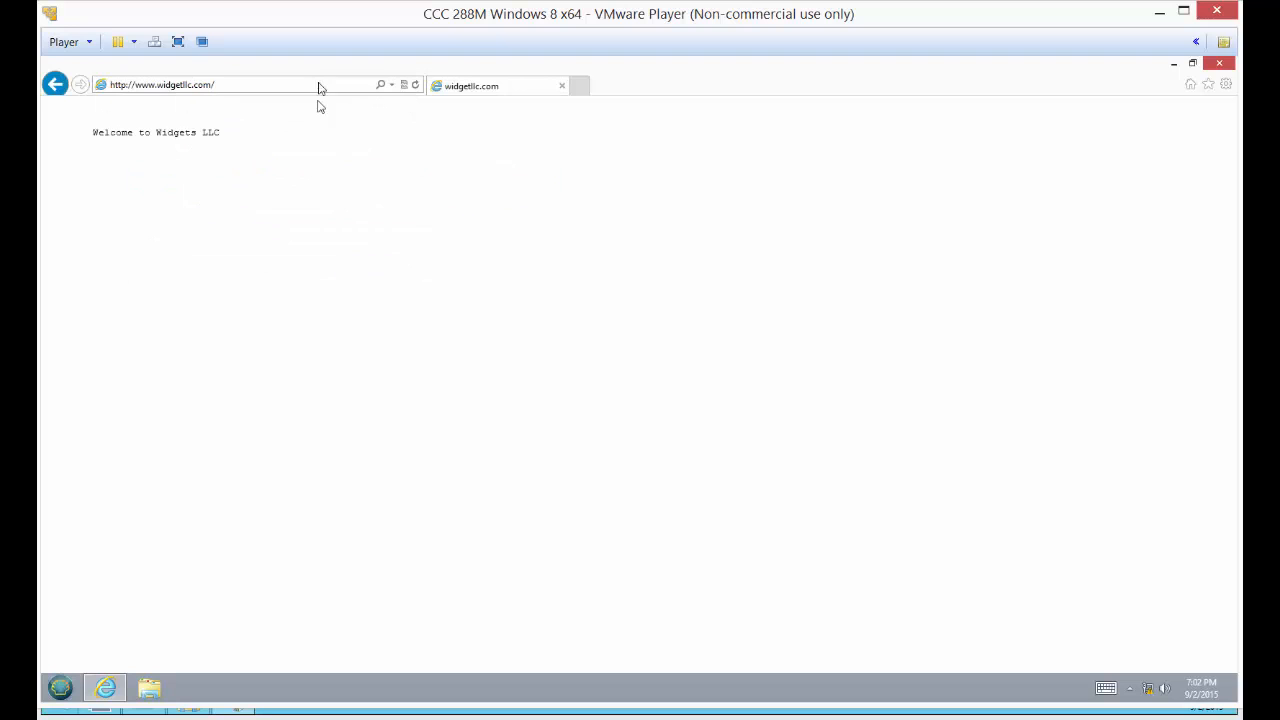
{"action": "left_click_drag", "start_coordinate": [240, 145], "coordinate": [66, 144]}
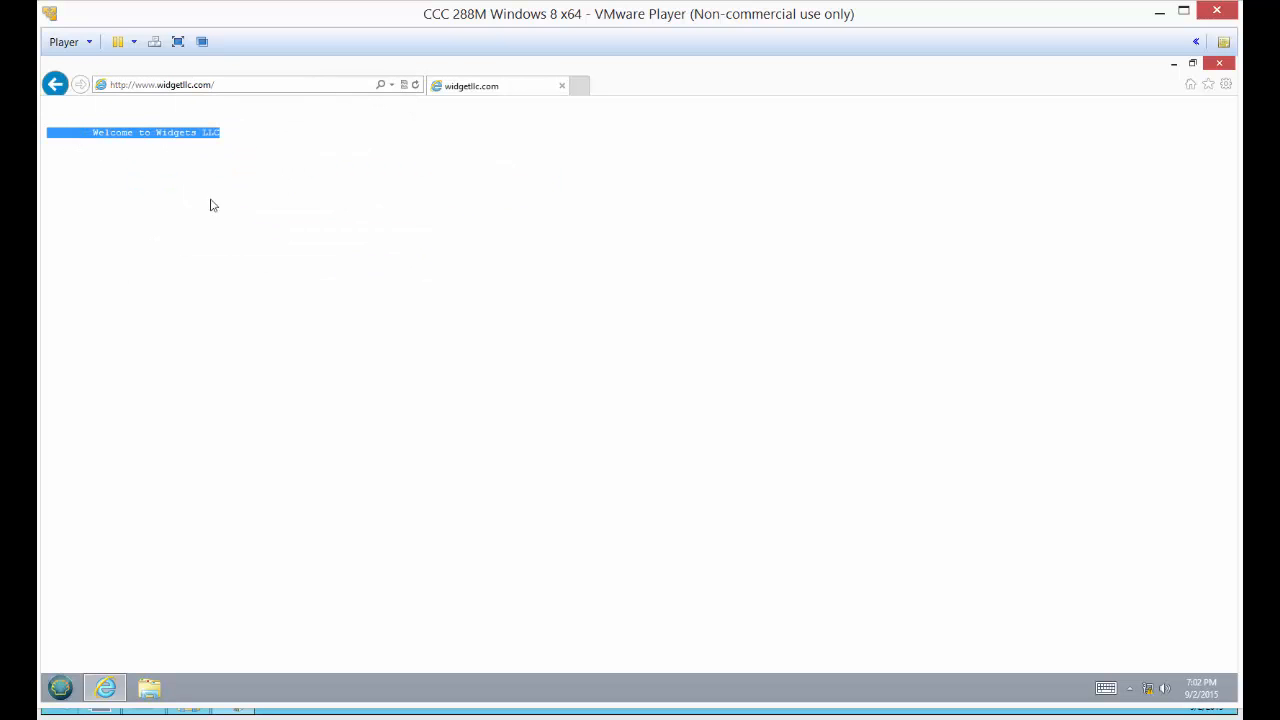
{"action": "left_click", "coordinate": [222, 142]}
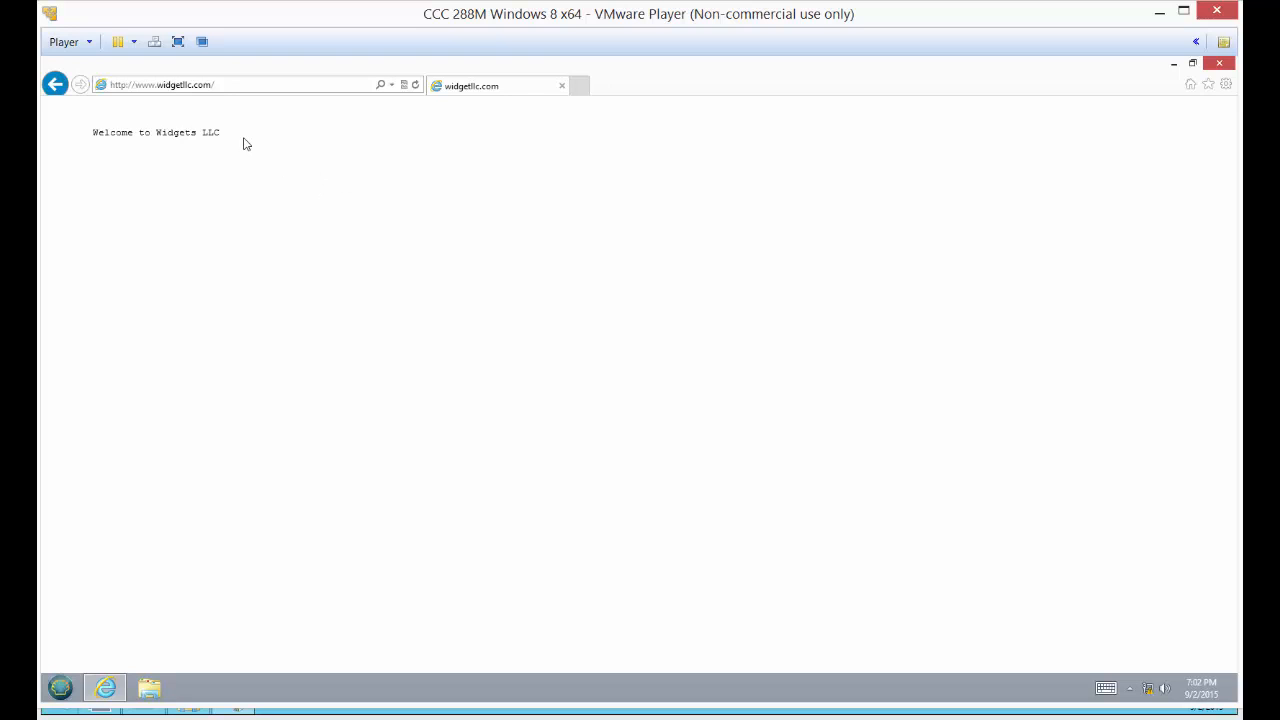
{"action": "left_click_drag", "start_coordinate": [245, 143], "coordinate": [60, 132]}
{"action": "left_click", "coordinate": [266, 194]}
{"action": "left_click", "coordinate": [1220, 68]}
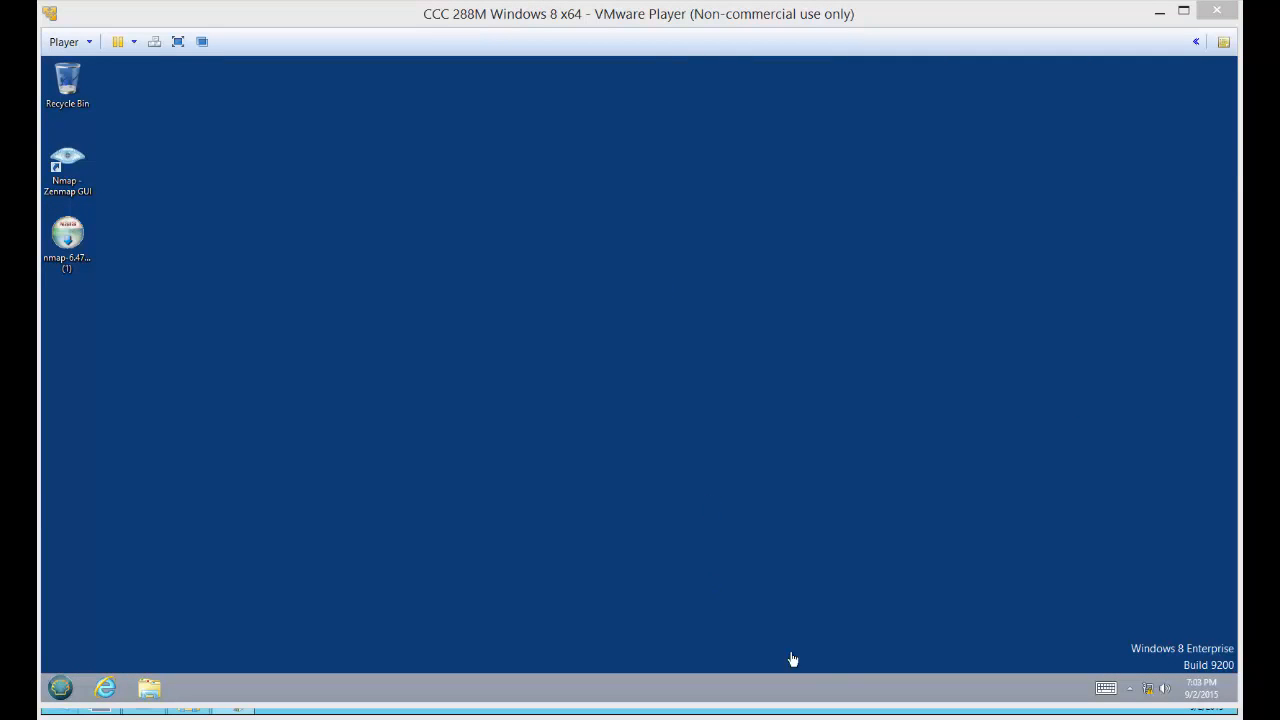
Switch to Router01 and create a folder named intranet on Local Disk (C:)
{"action": "mouse_move", "coordinate": [853, 719]}
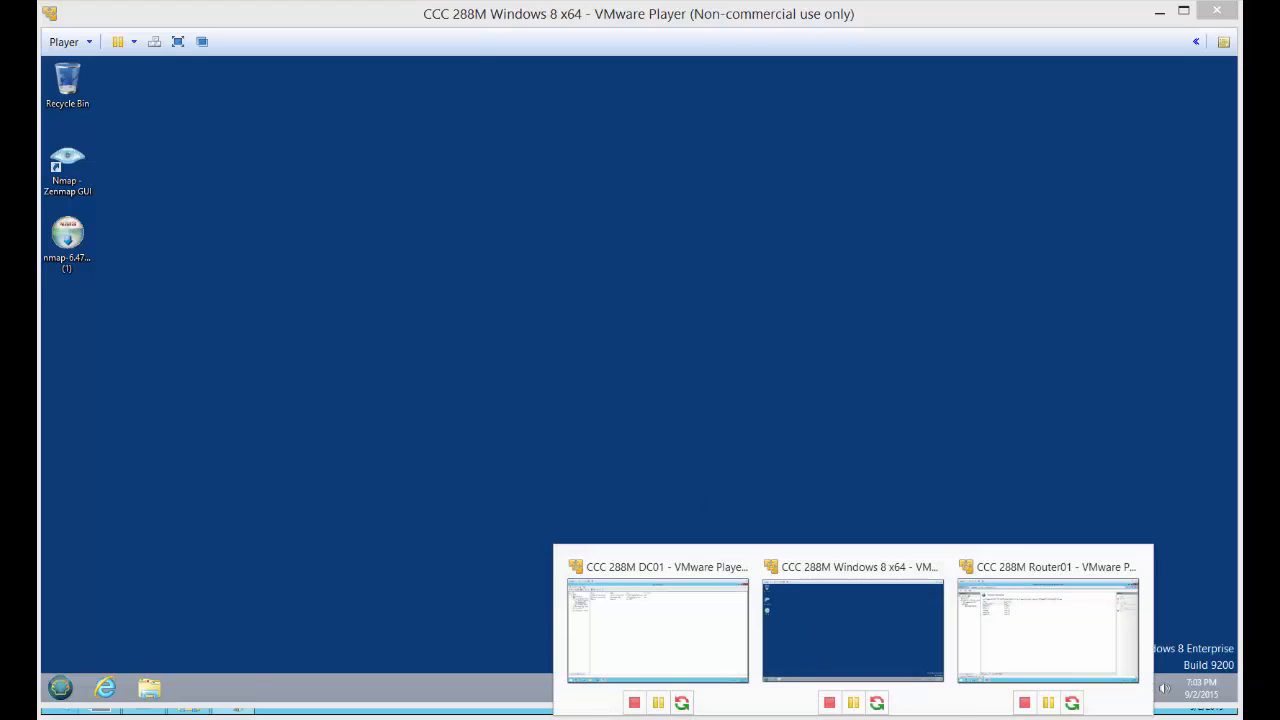
{"action": "left_click", "coordinate": [1010, 677]}
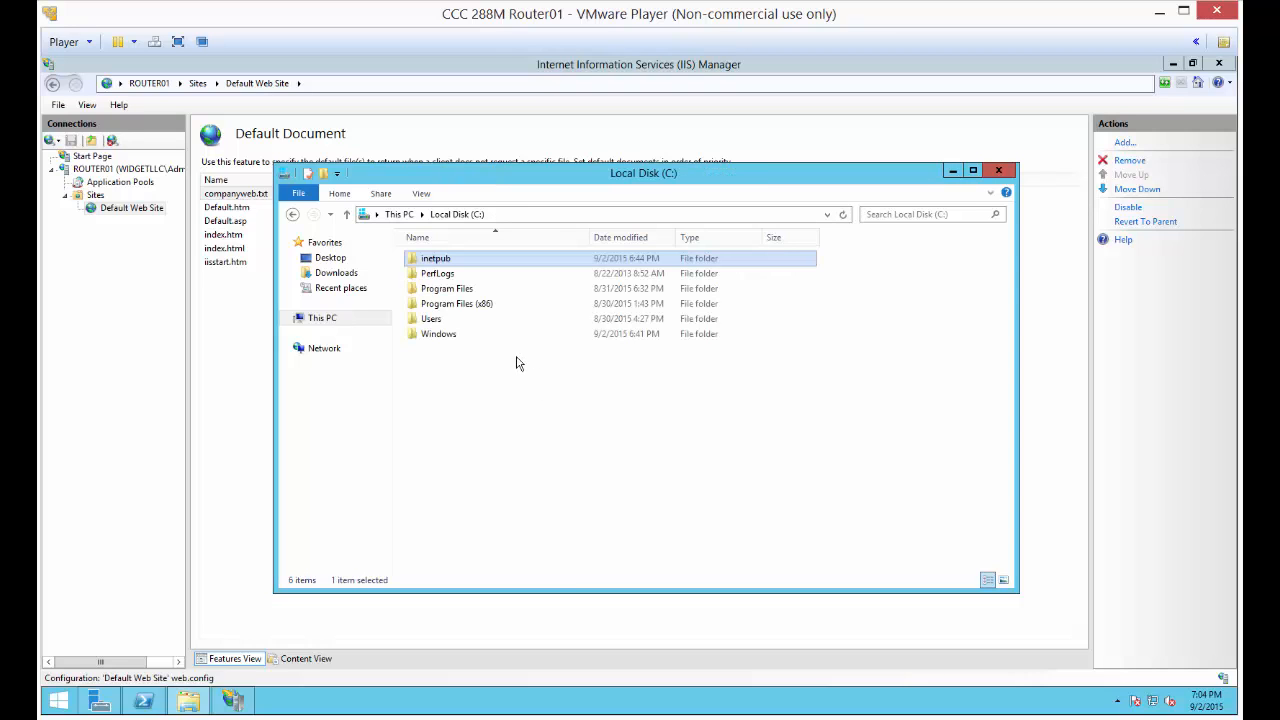
{"action": "key", "text": "F2"}
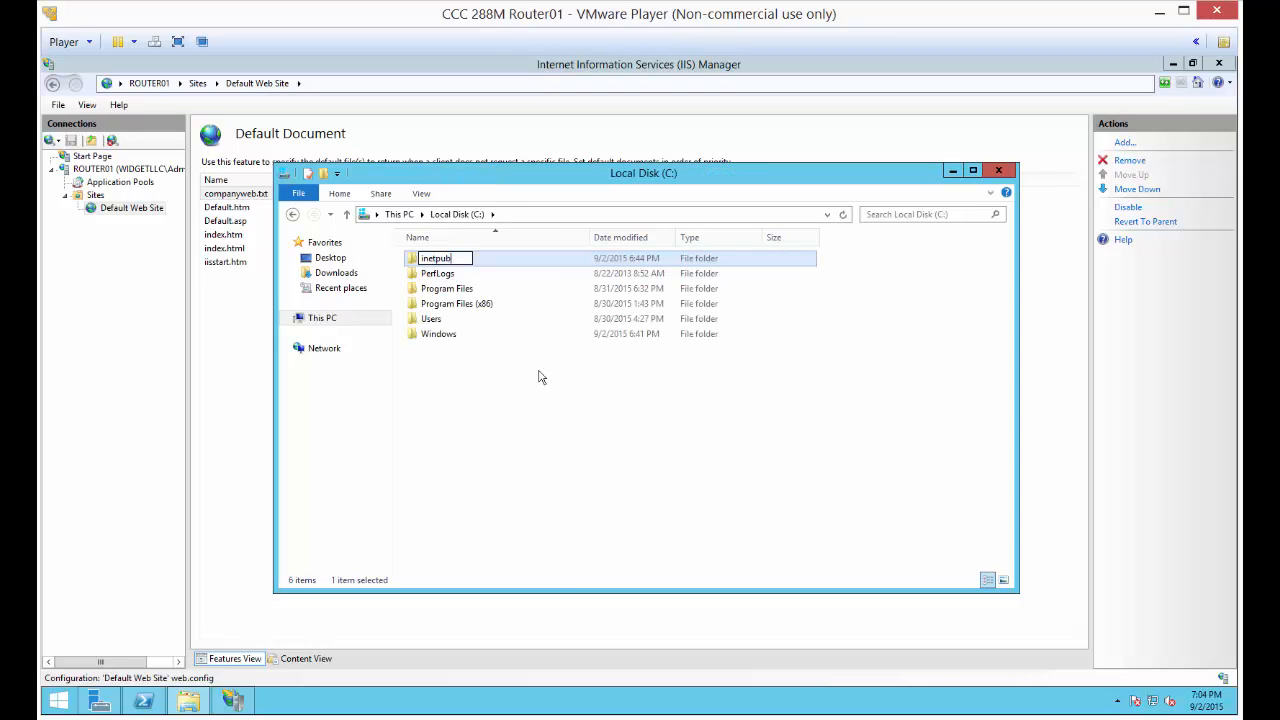
{"action": "left_click", "coordinate": [432, 216]}
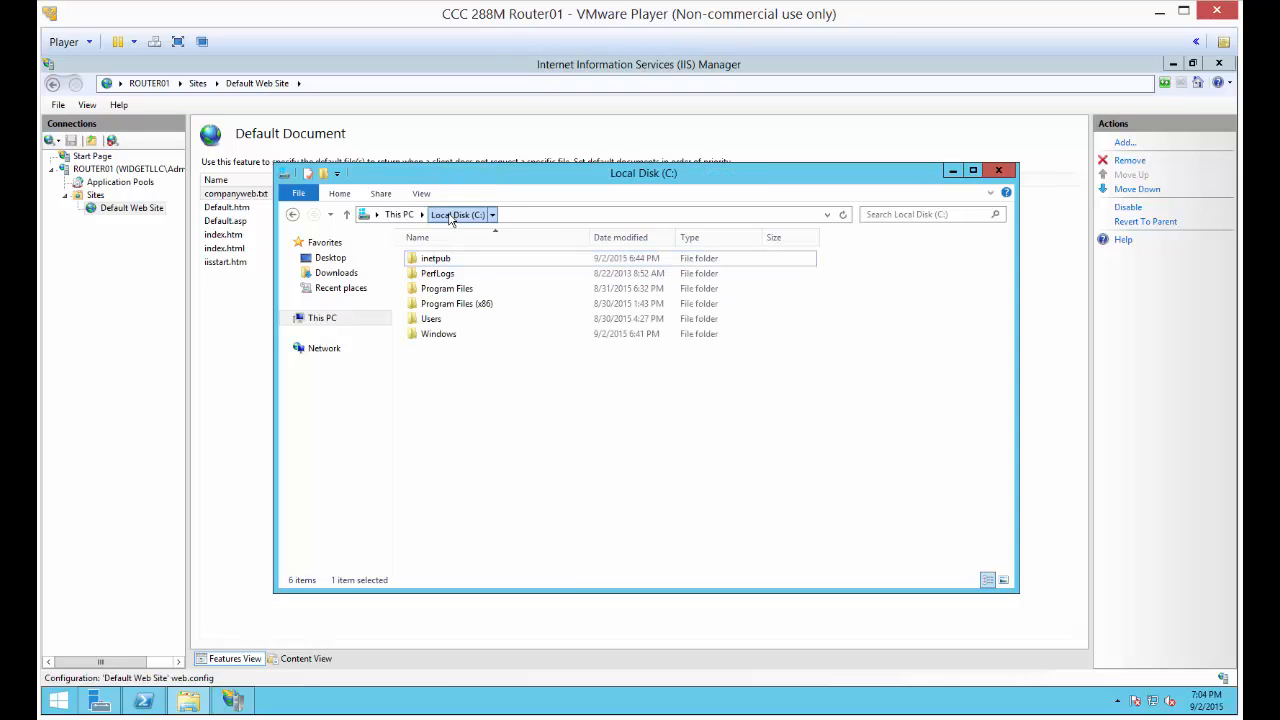
{"action": "right_click", "coordinate": [463, 385]}
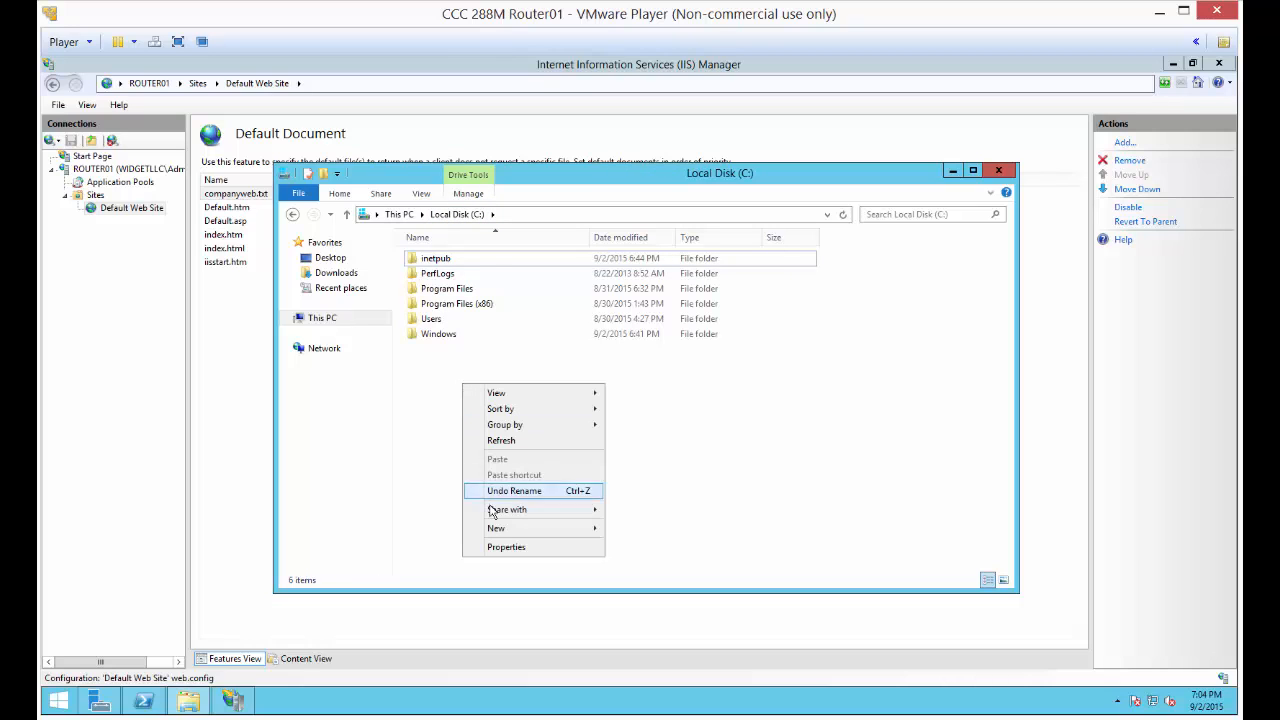
{"action": "mouse_move", "coordinate": [519, 529]}
{"action": "left_click", "coordinate": [629, 530]}
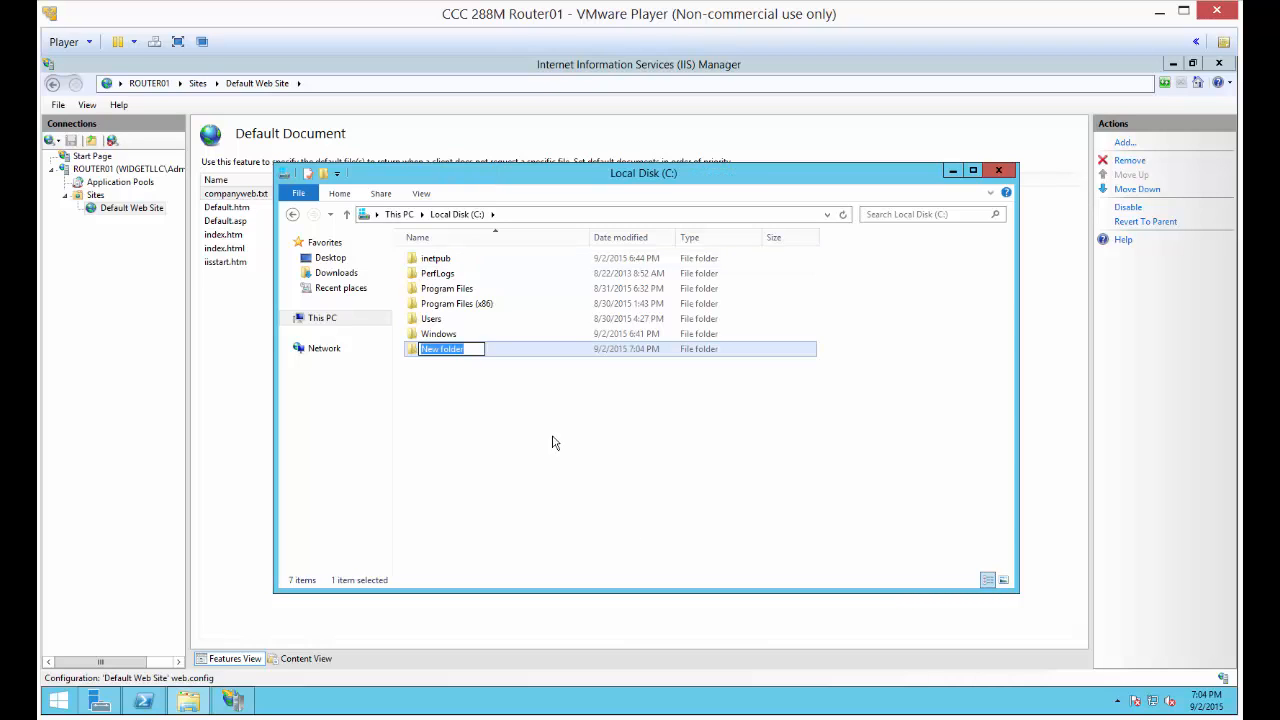
{"action": "type", "text": "intranet"}
{"action": "key", "text": "Return"}
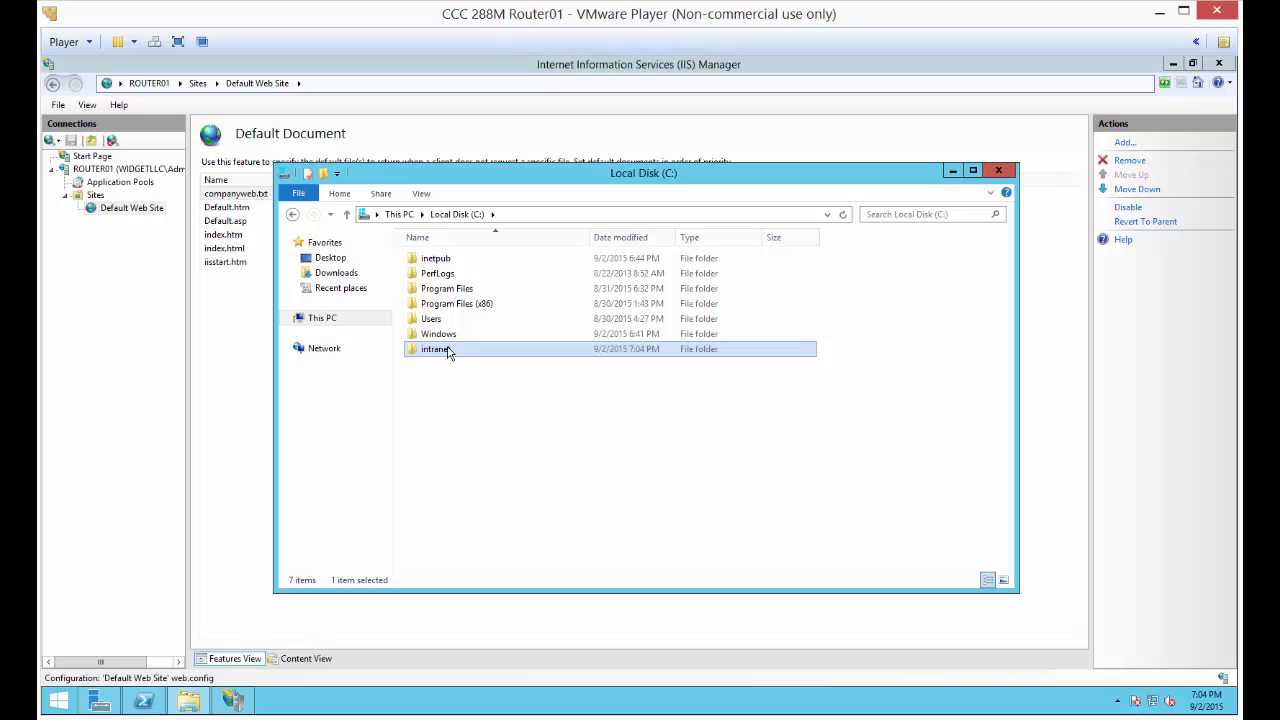
Create a text document named intranet.txt inside the intranet folder and check that file name extensions are shown
{"action": "double_click", "coordinate": [448, 350]}
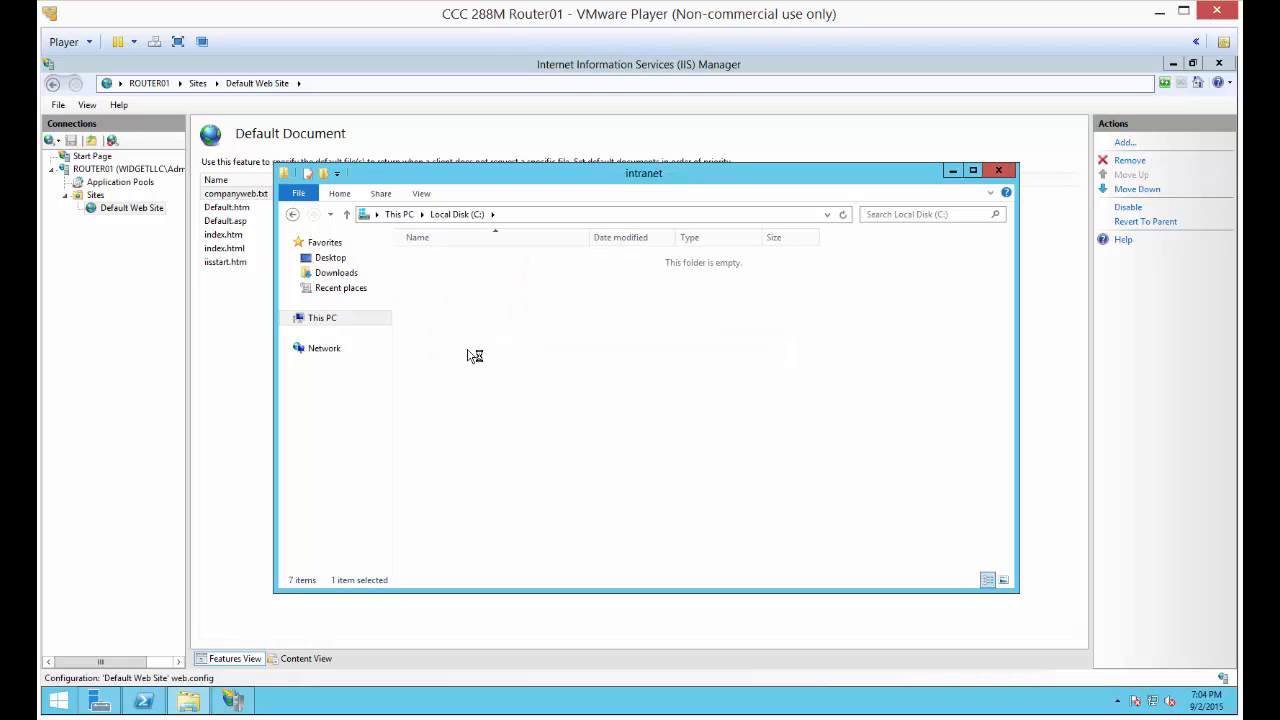
{"action": "right_click", "coordinate": [467, 355]}
{"action": "mouse_move", "coordinate": [500, 513]}
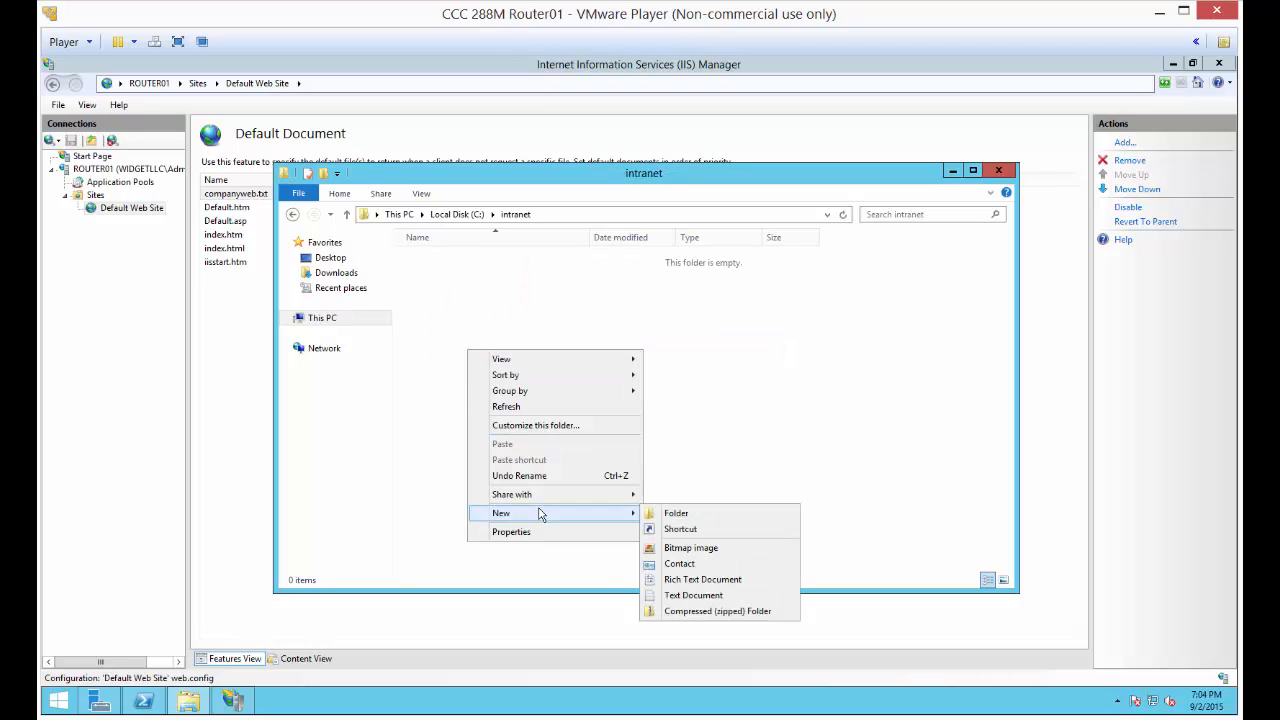
{"action": "left_click", "coordinate": [693, 595]}
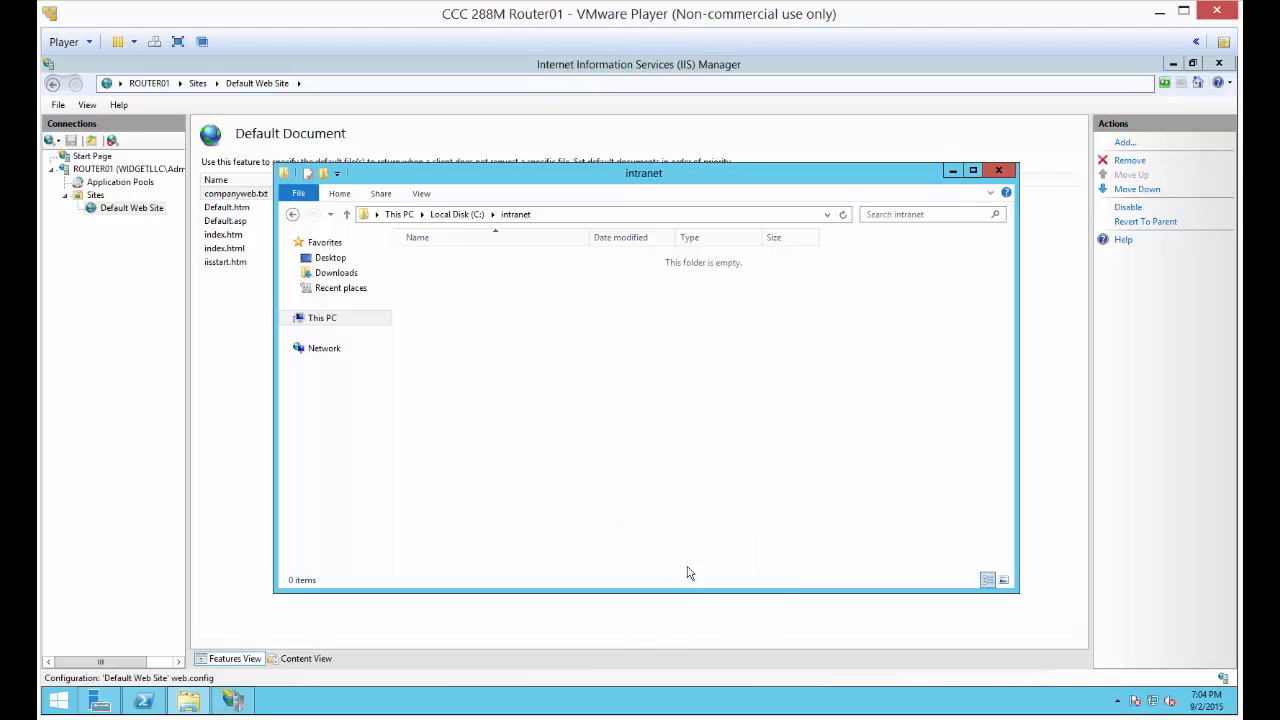
{"action": "type", "text": "intranet.txt"}
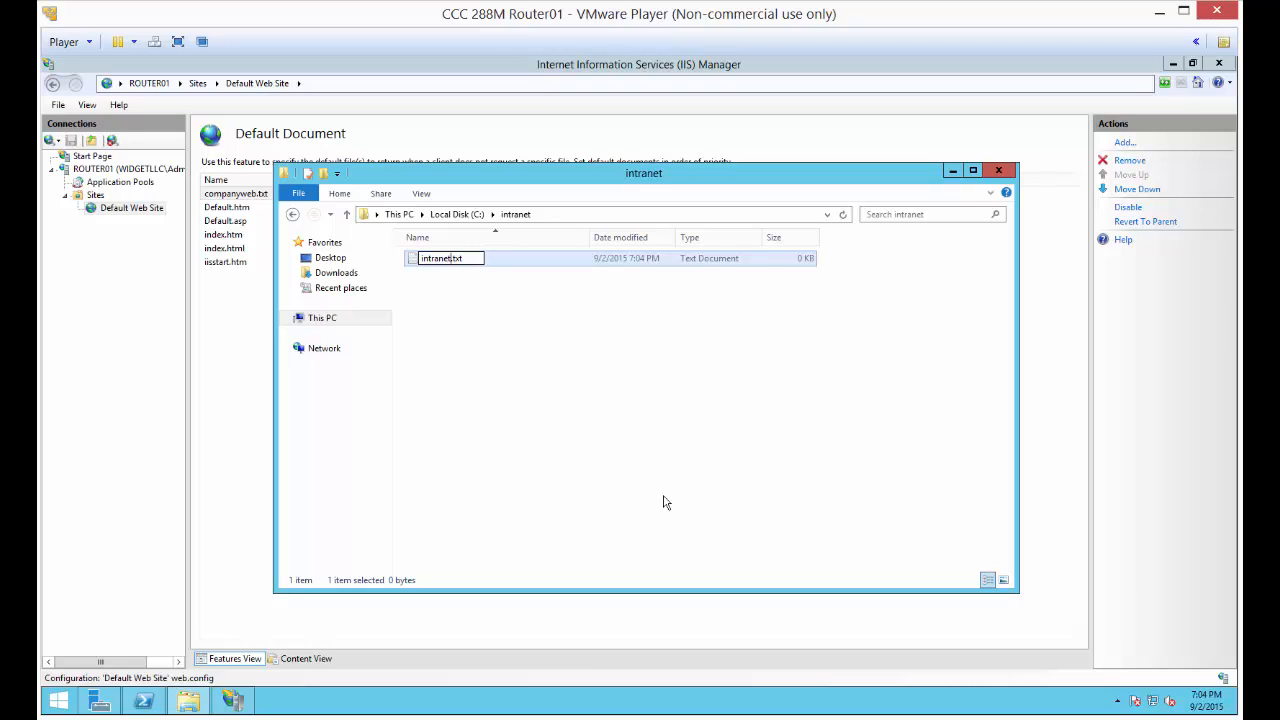
{"action": "left_click", "coordinate": [663, 496]}
{"action": "left_click", "coordinate": [426, 196]}
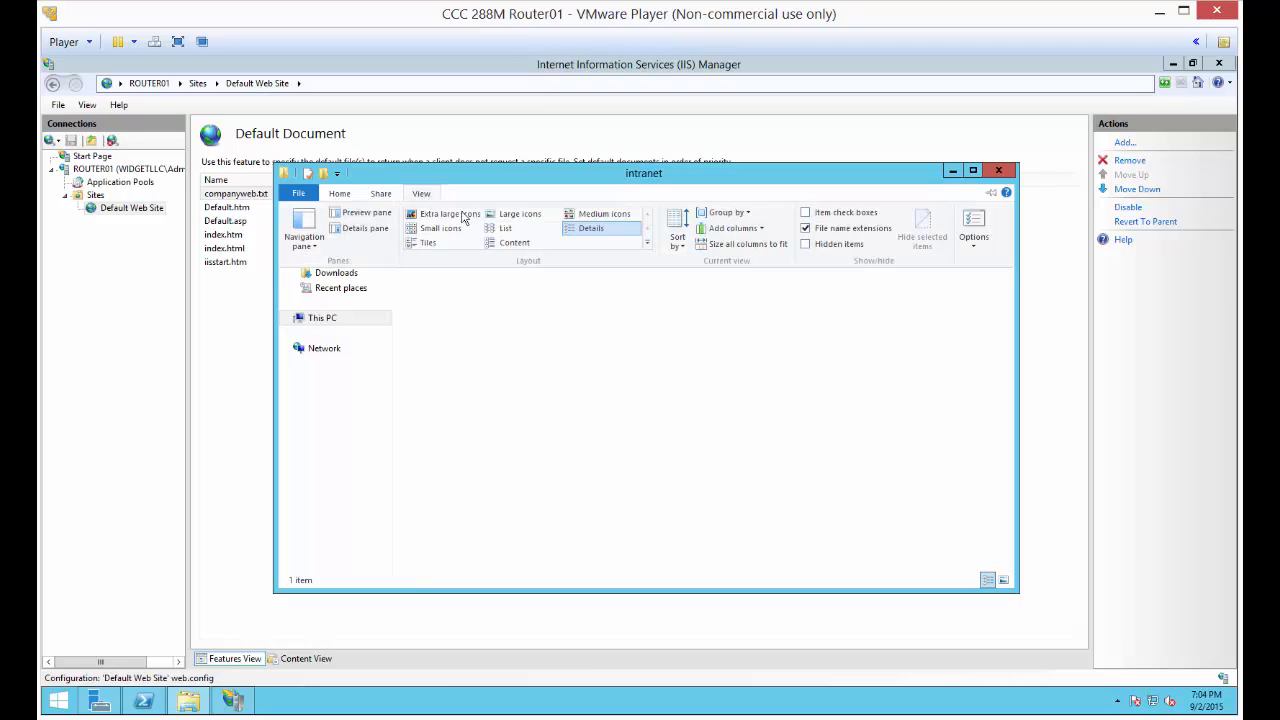
{"action": "left_click", "coordinate": [674, 395]}
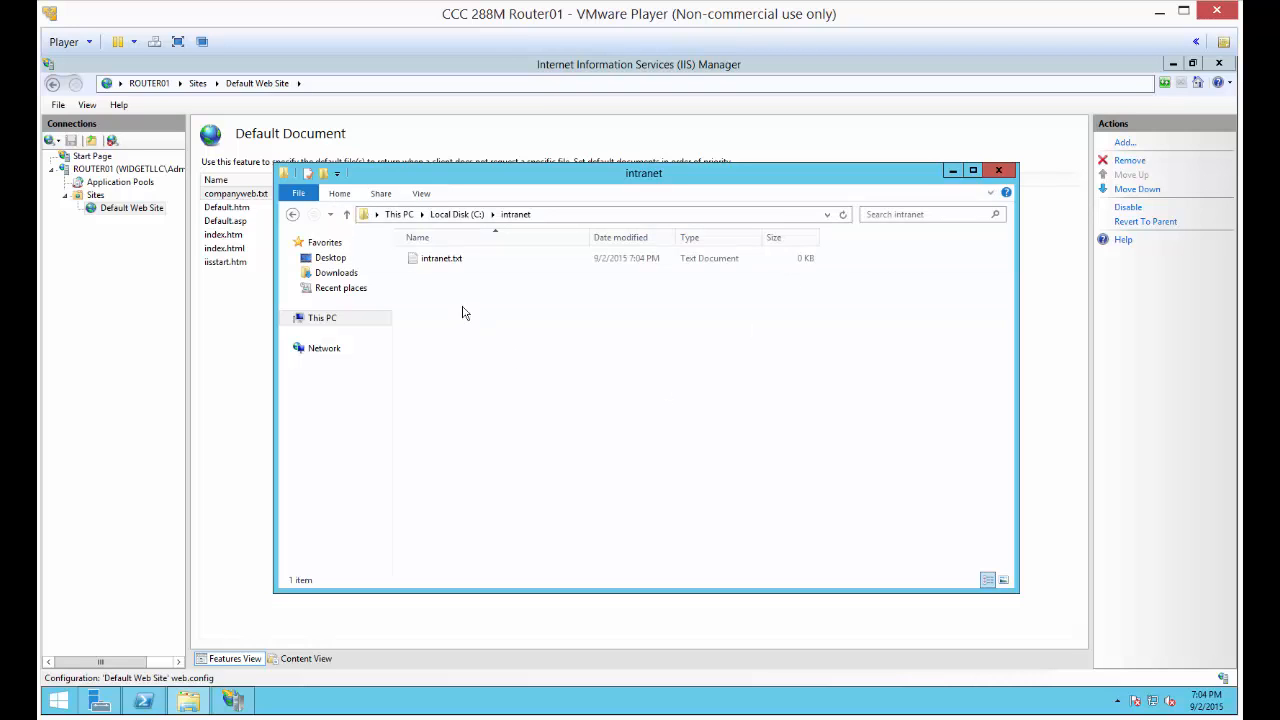
Open intranet.txt in Notepad and enter "Welcome Widget LLC Staff", indented with tabs and preceded by blank lines
{"action": "double_click", "coordinate": [455, 260]}
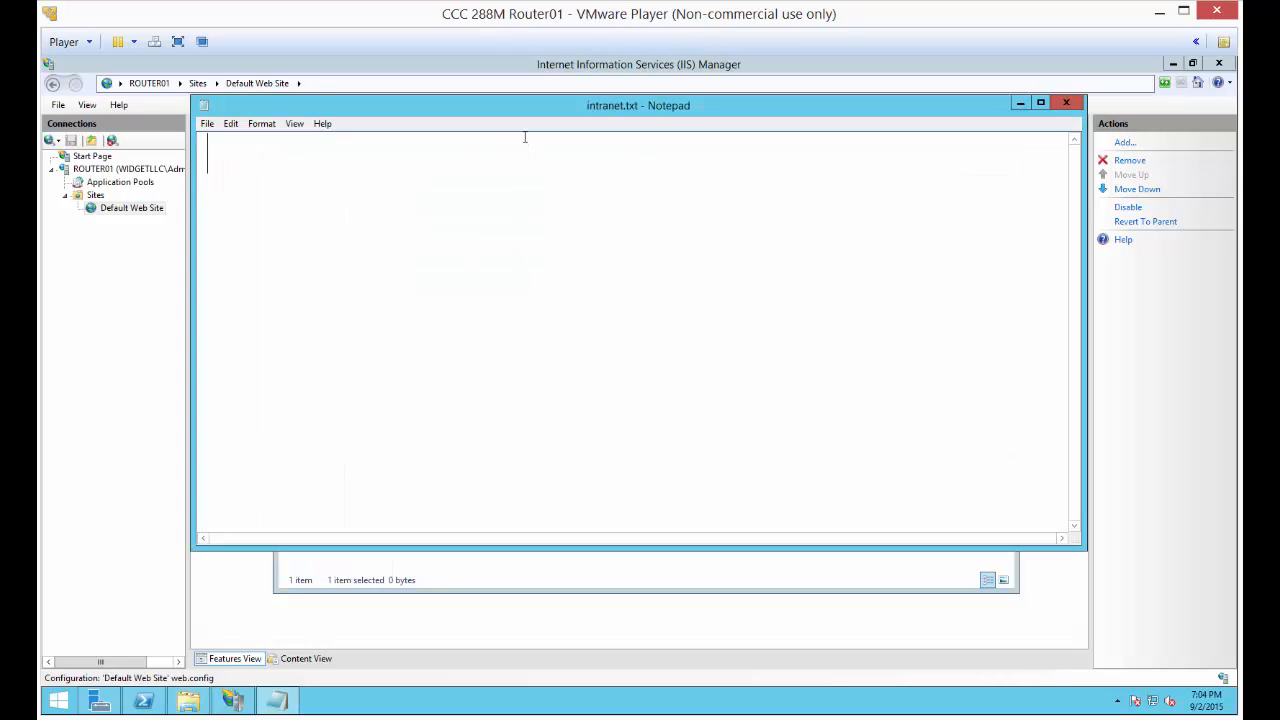
{"action": "type", "text": "Welc"}
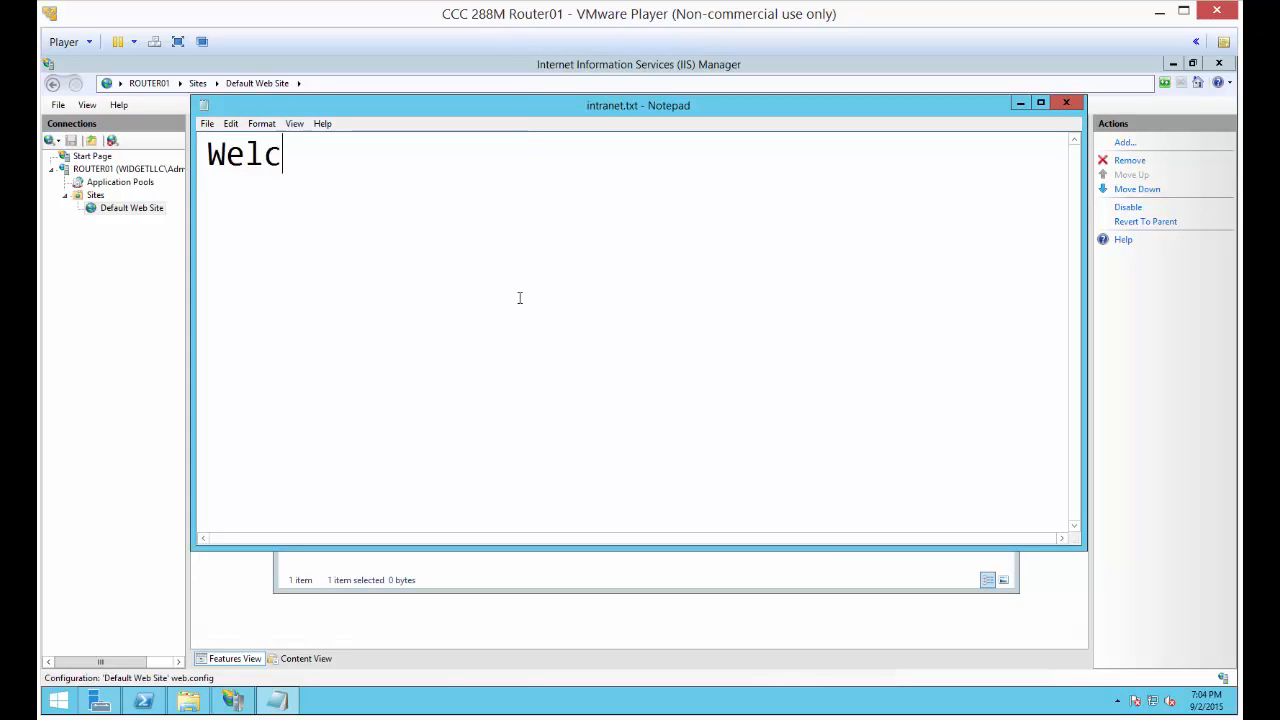
{"action": "type", "text": "ome Wid"}
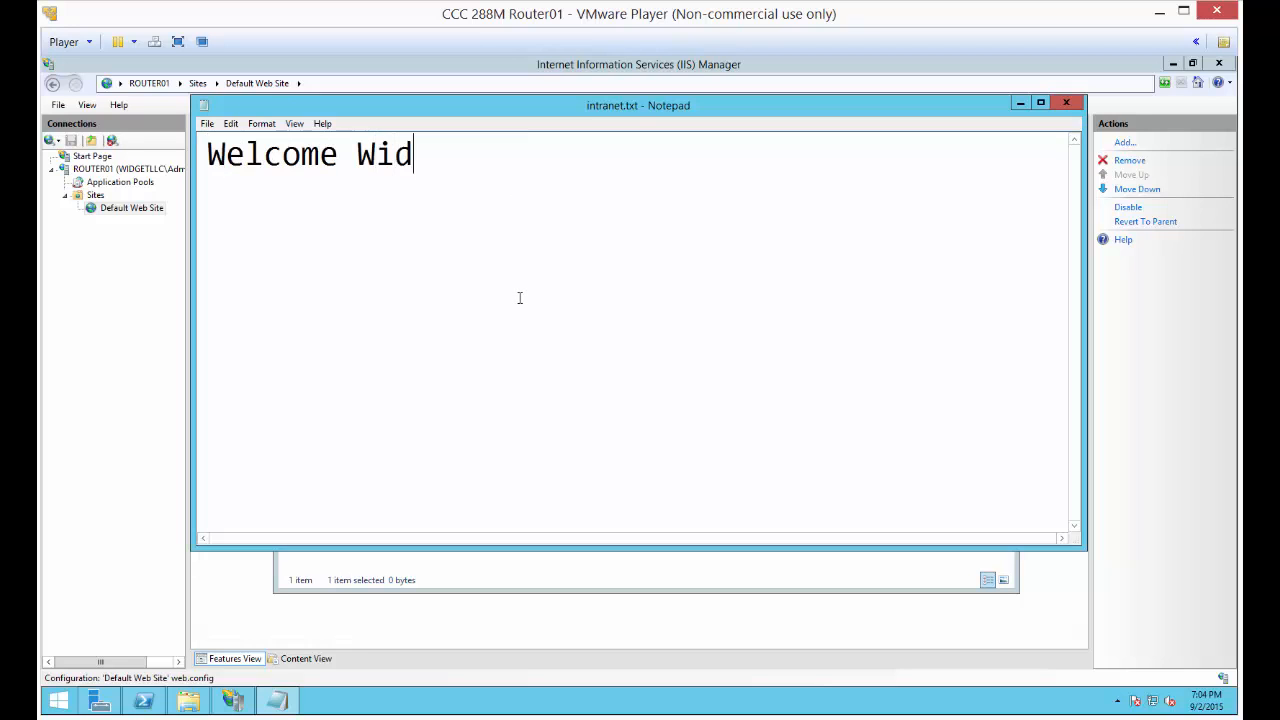
{"action": "type", "text": "get LLC Staff"}
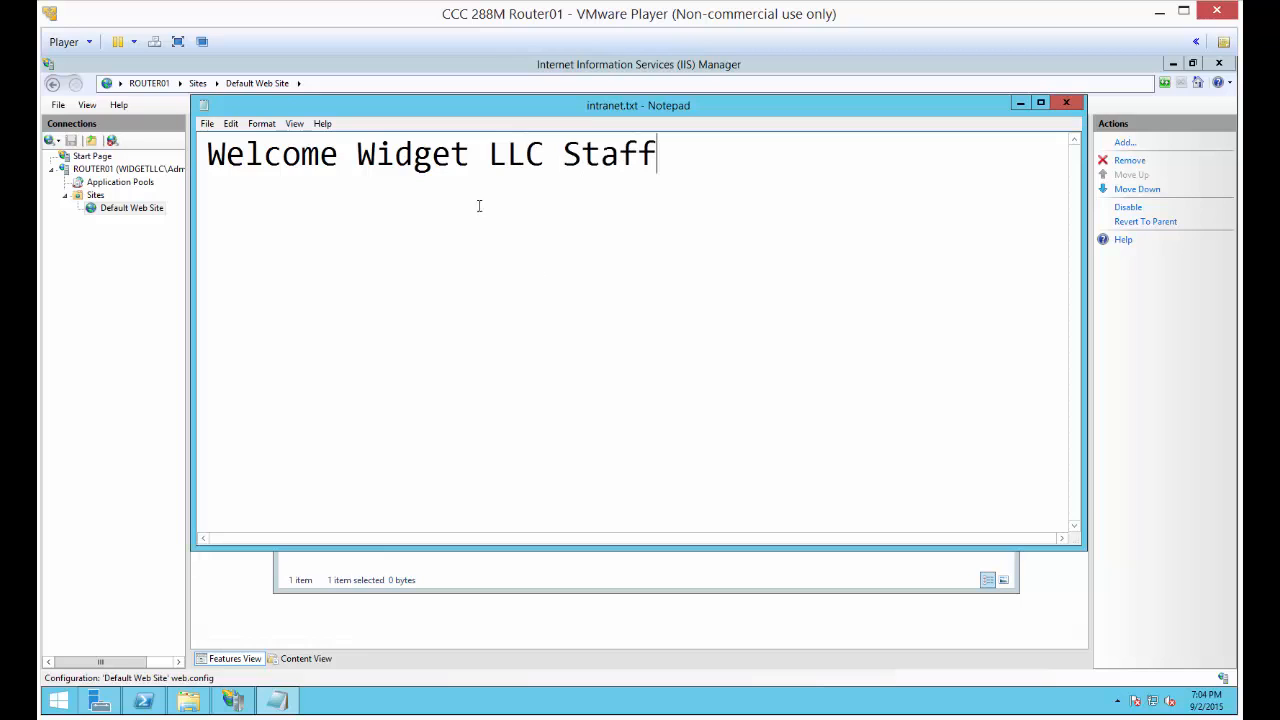
{"action": "key", "text": "Home"}
{"action": "key", "text": "Return"}
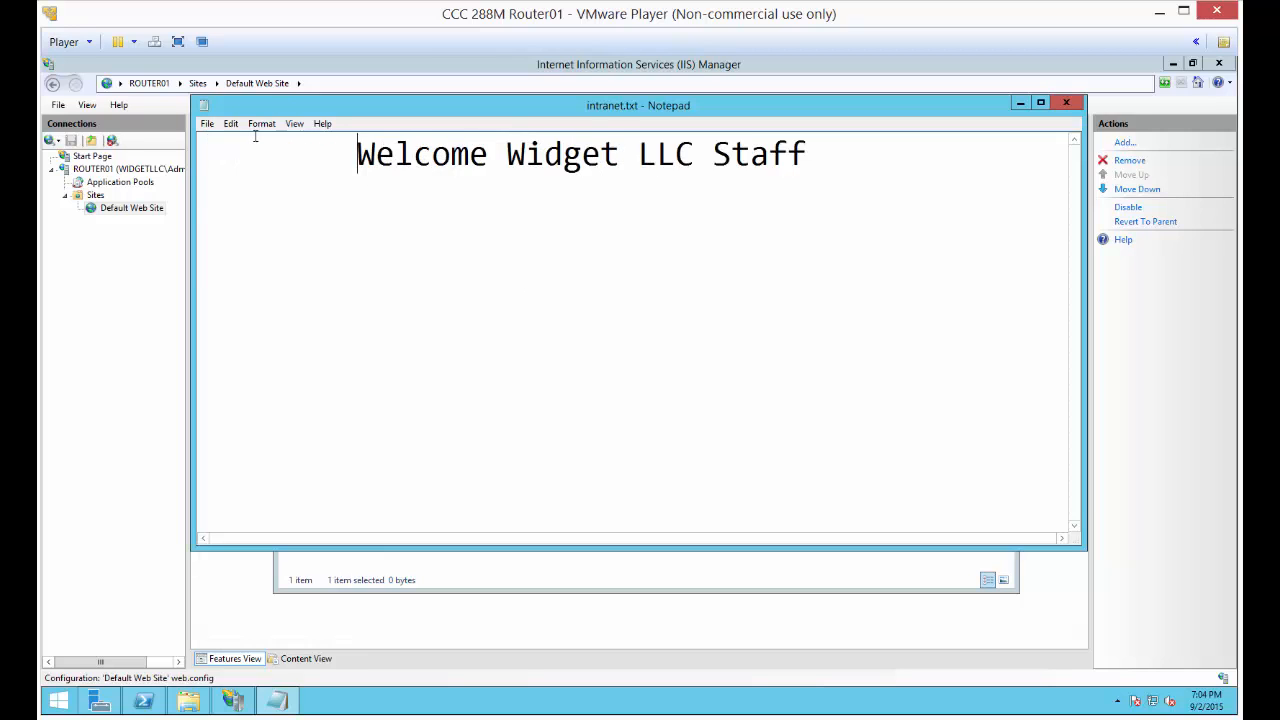
{"action": "key", "text": "Return"}
{"action": "key", "text": "Return"}
{"action": "key", "text": "Tab"}
{"action": "key", "text": "Tab"}
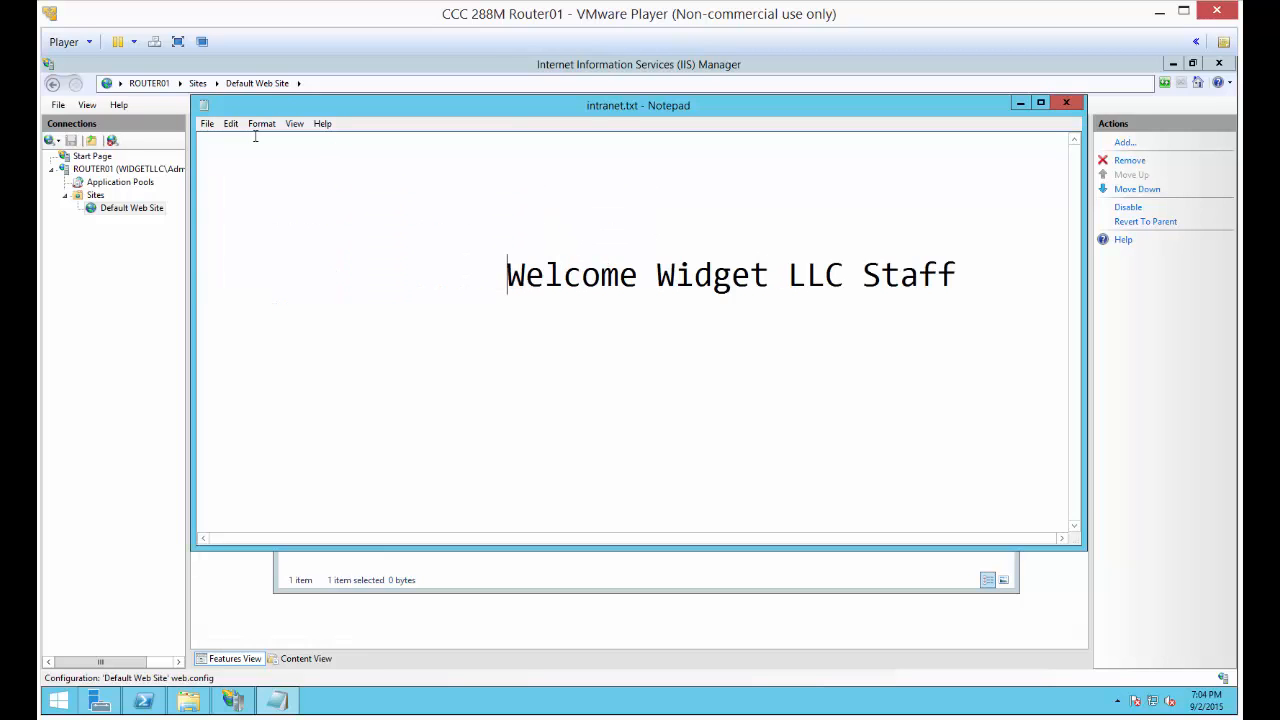
Reduce the indentation of the welcome line in intranet.txt, then save and close the file
{"action": "key", "text": "BackSpace"}
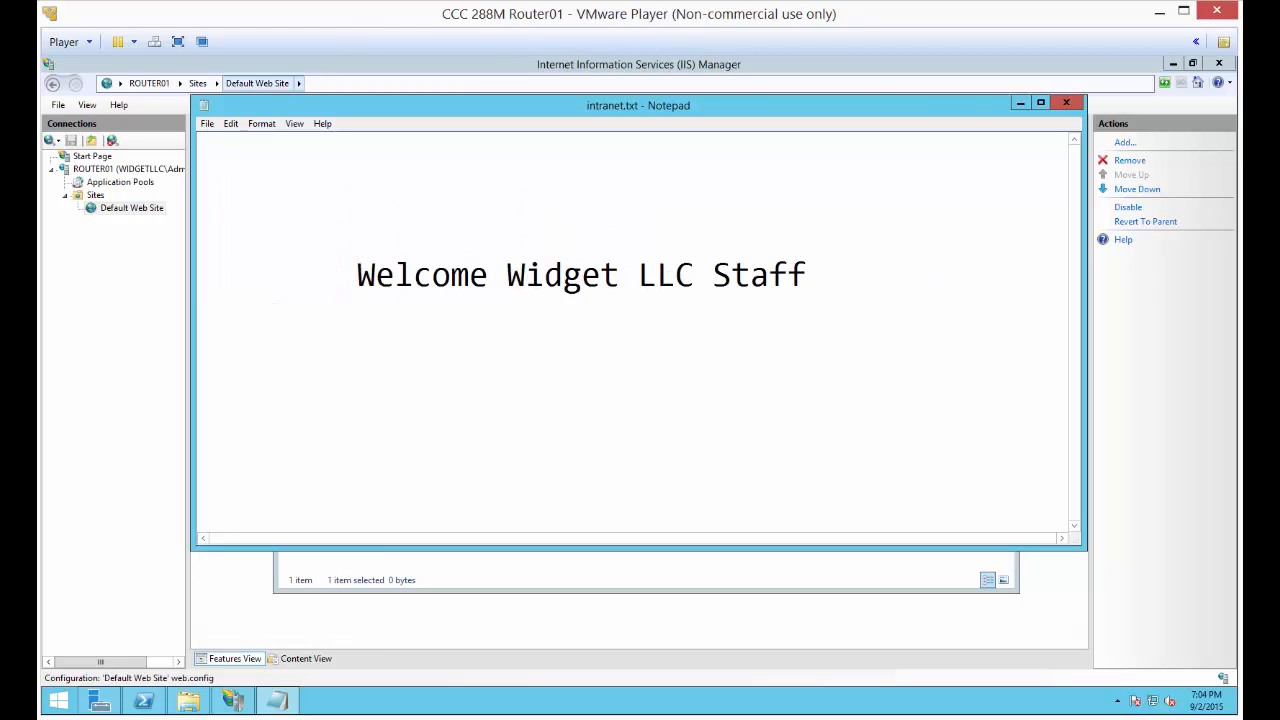
{"action": "left_click", "coordinate": [1066, 102]}
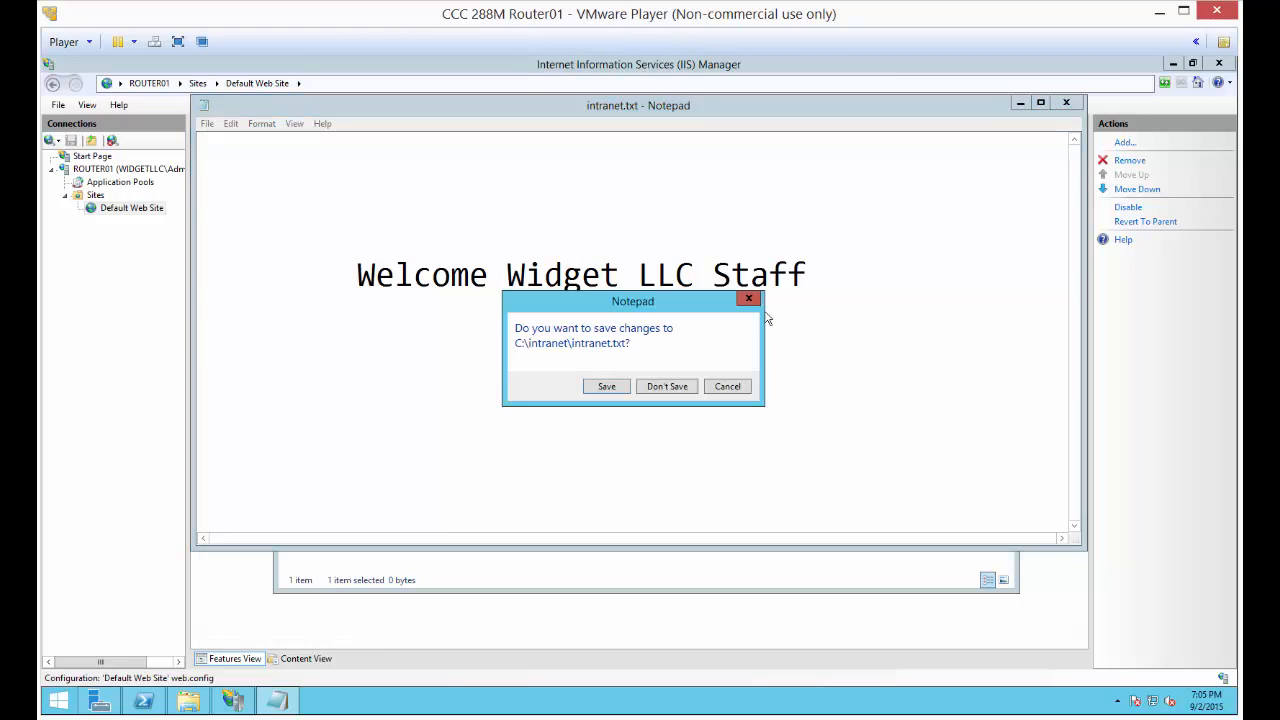
{"action": "left_click", "coordinate": [607, 386]}
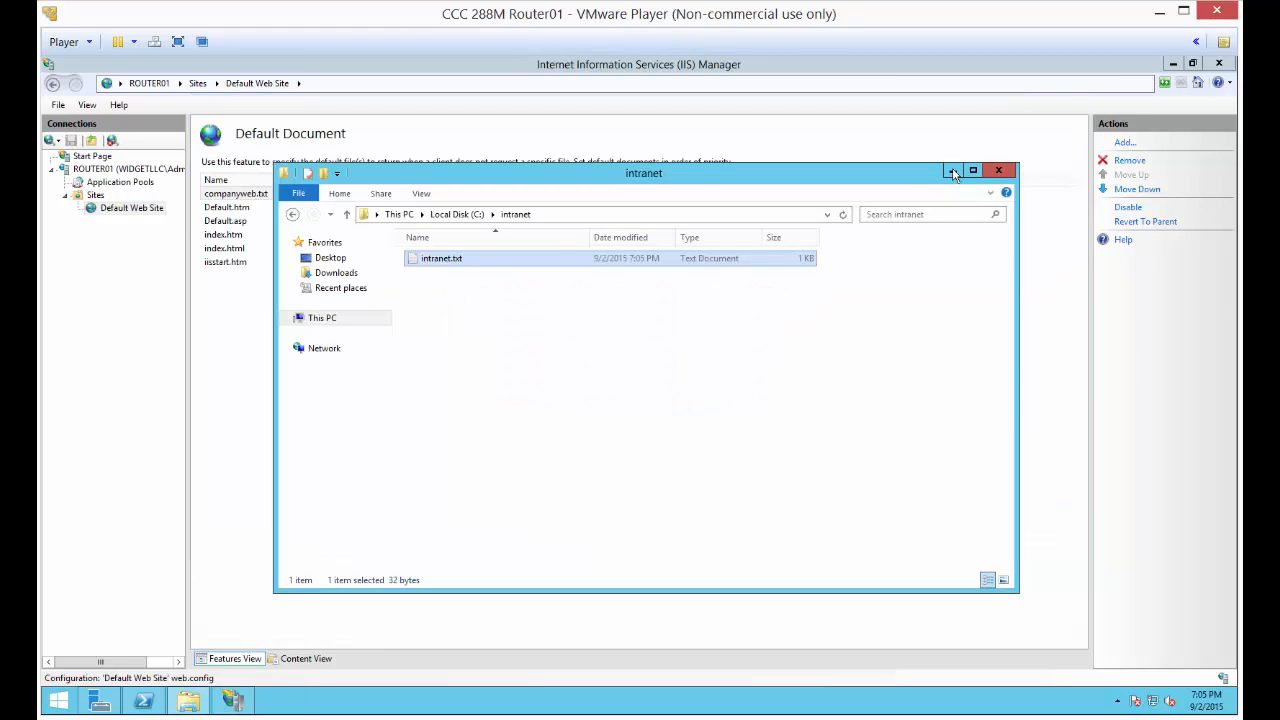
{"action": "left_click", "coordinate": [953, 172]}
Examine the site bindings of the Default Web Site in IIS Manager and close them
{"action": "left_click", "coordinate": [118, 210]}
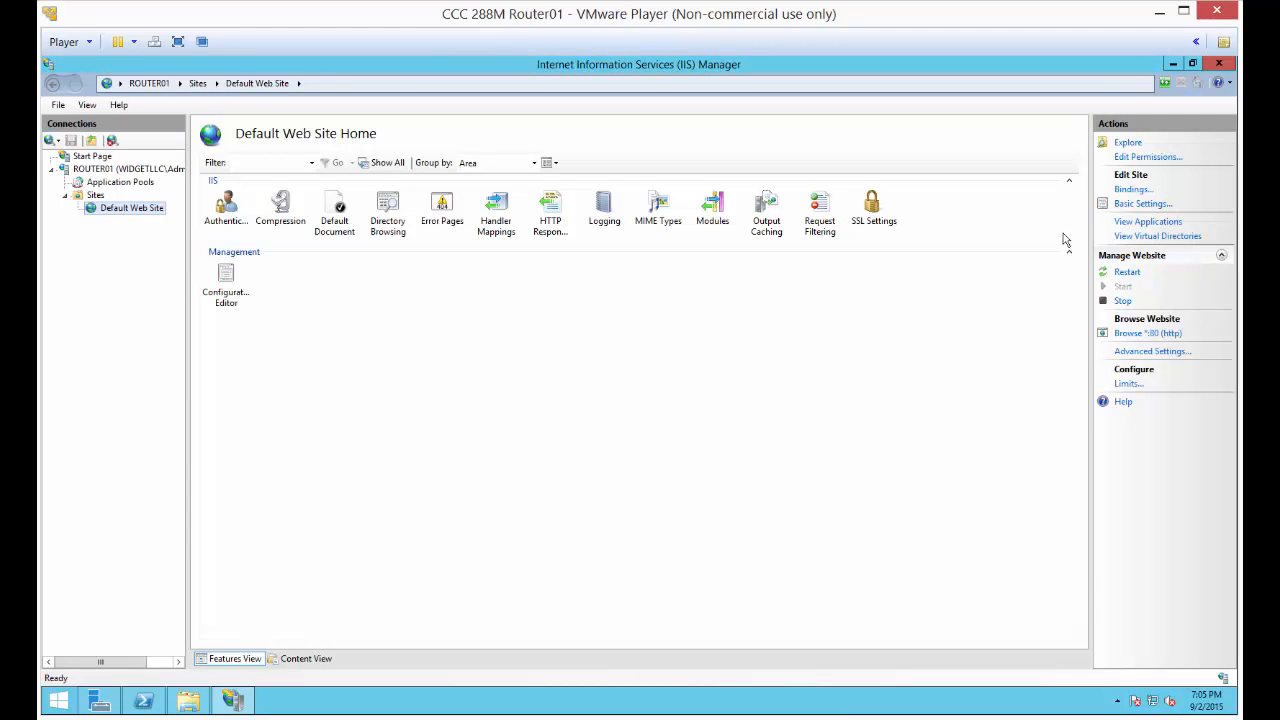
{"action": "left_click", "coordinate": [1133, 189]}
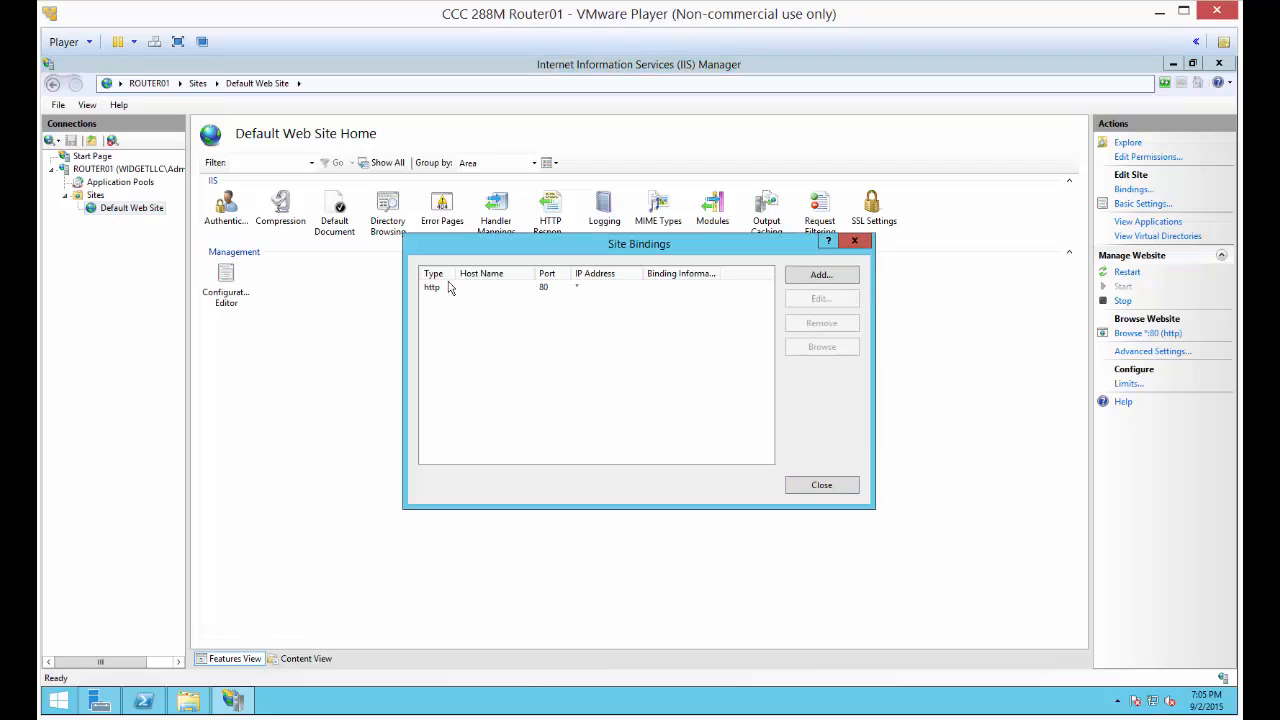
{"action": "left_click", "coordinate": [821, 485]}
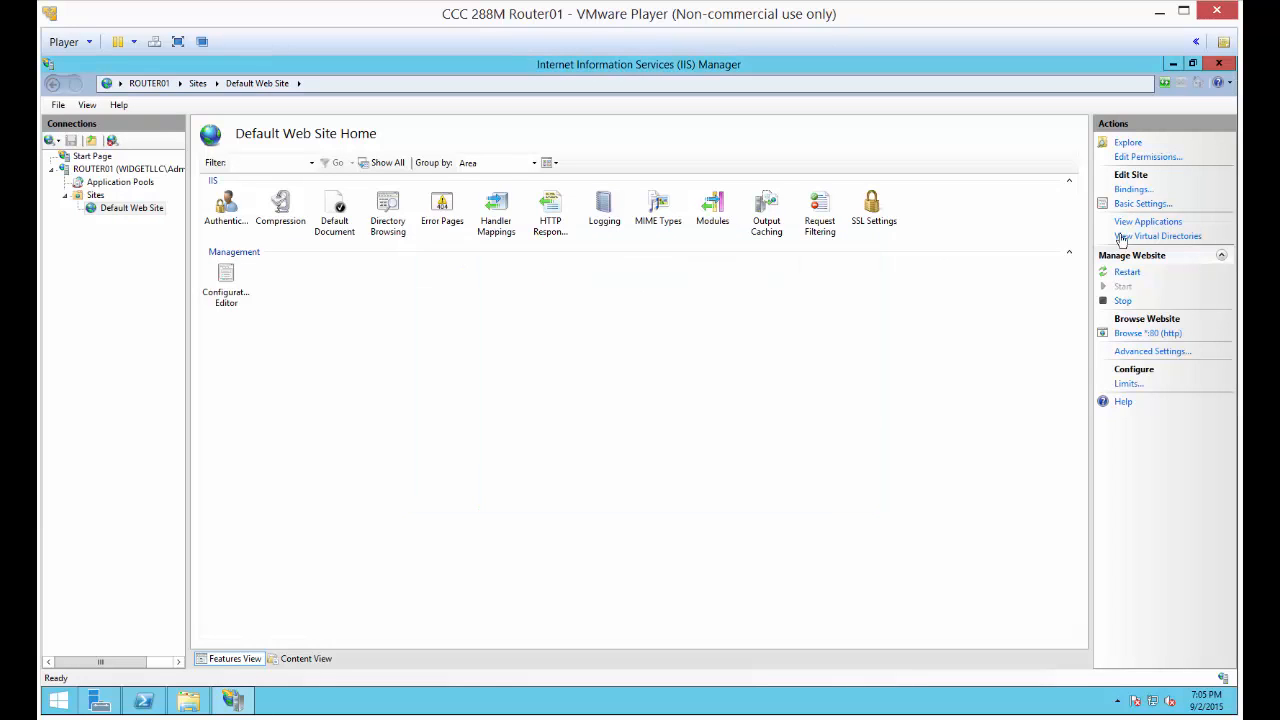
Add a virtual directory with alias intranet and physical path C:\intranet to the Default Web Site, and check its basic settings
{"action": "right_click", "coordinate": [128, 209]}
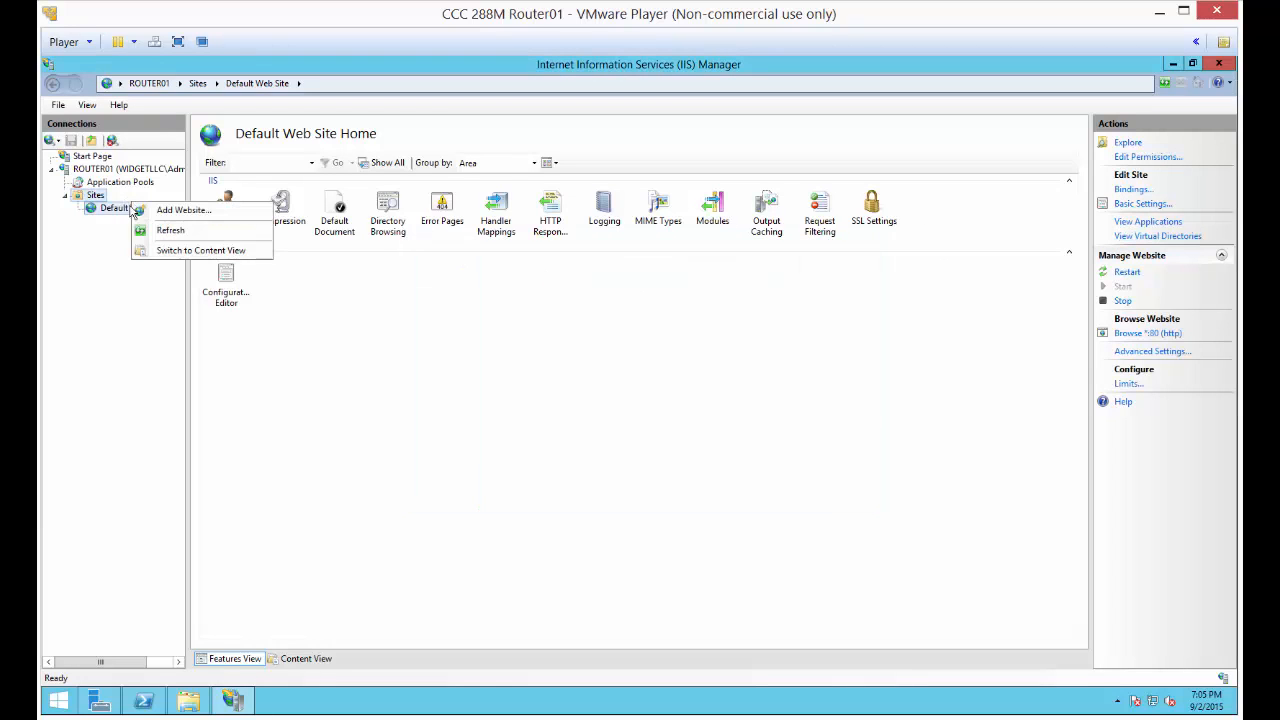
{"action": "left_click", "coordinate": [127, 211]}
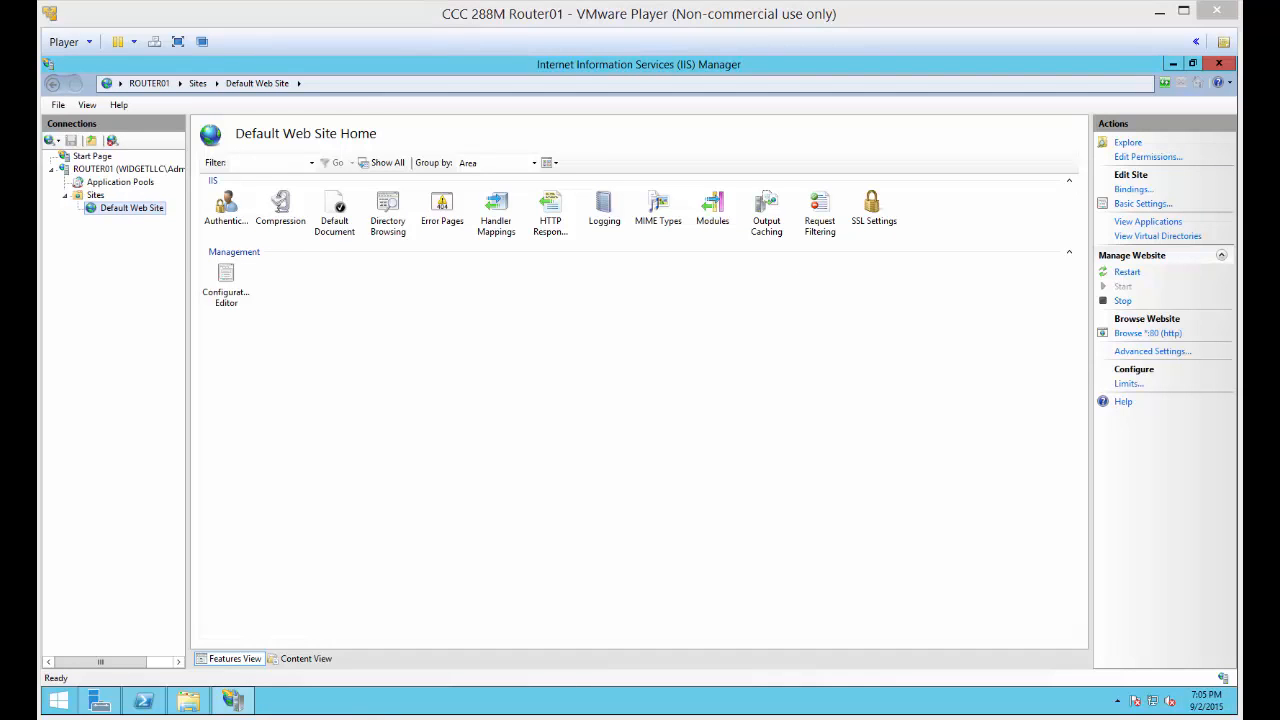
{"action": "right_click", "coordinate": [119, 212]}
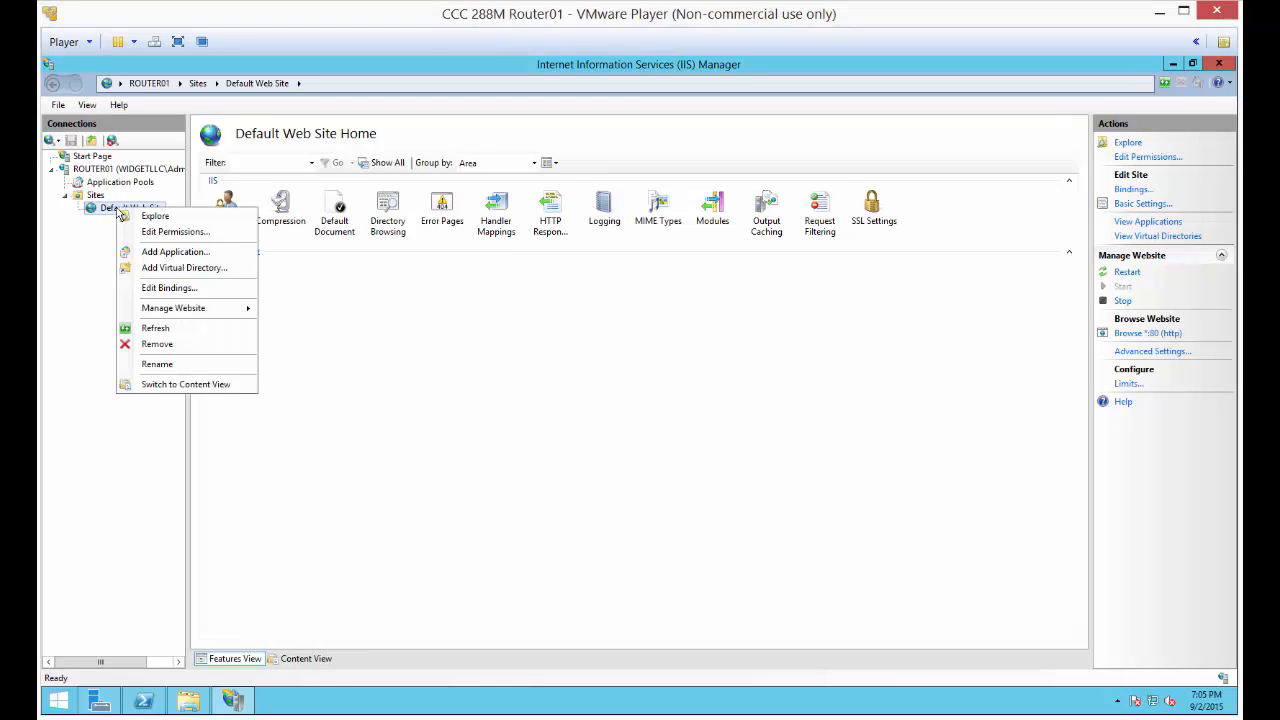
{"action": "left_click", "coordinate": [153, 268]}
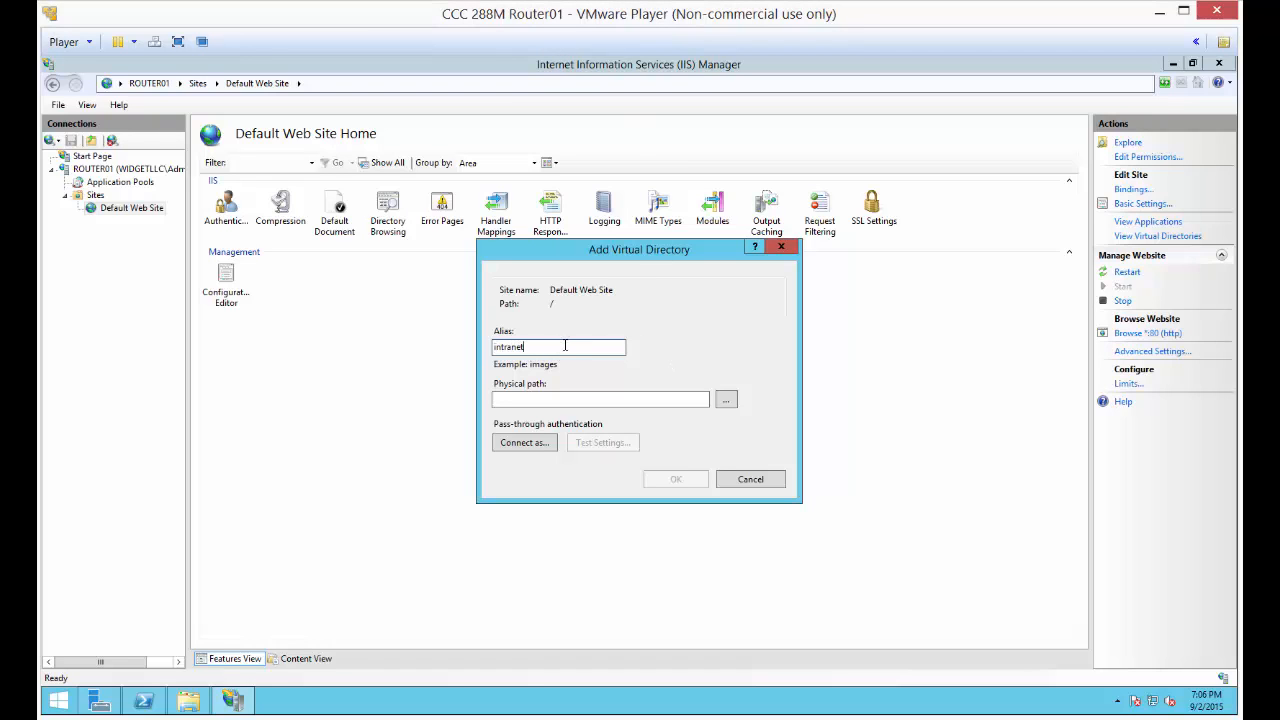
{"action": "left_click", "coordinate": [726, 400]}
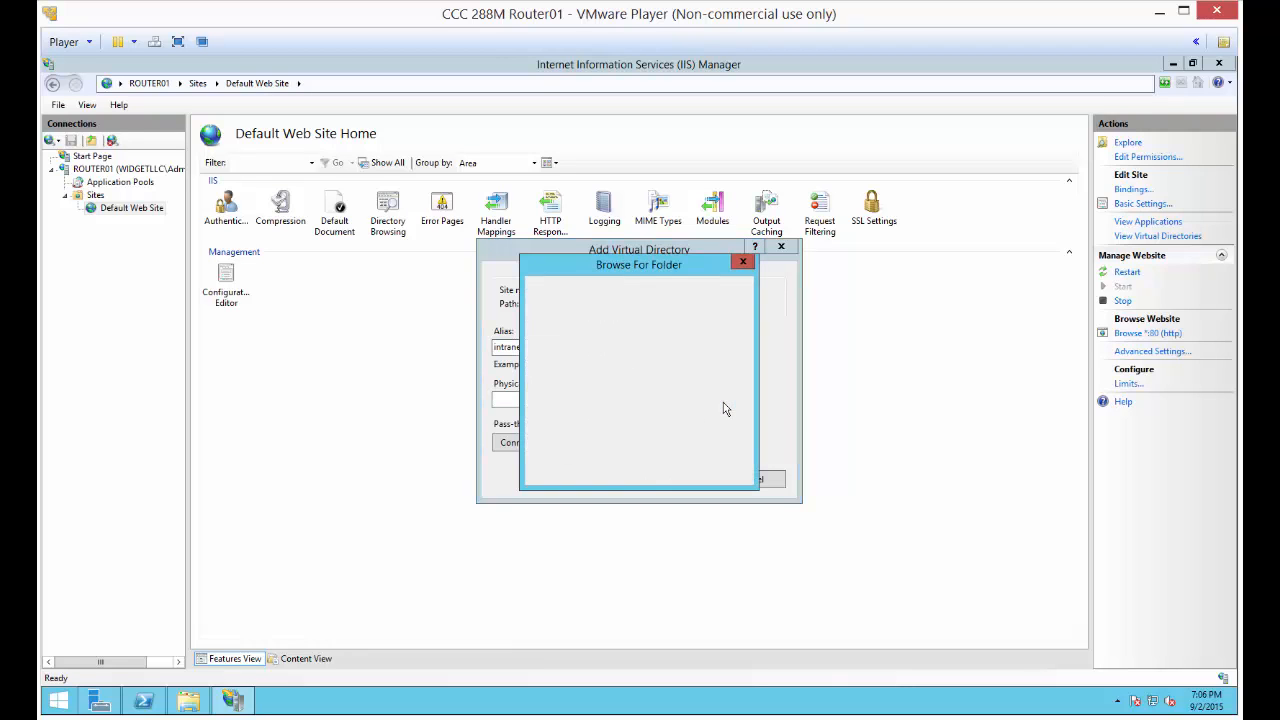
{"action": "scroll", "coordinate": [733, 372], "scroll_direction": "down", "scroll_amount": 2}
{"action": "double_click", "coordinate": [595, 352]}
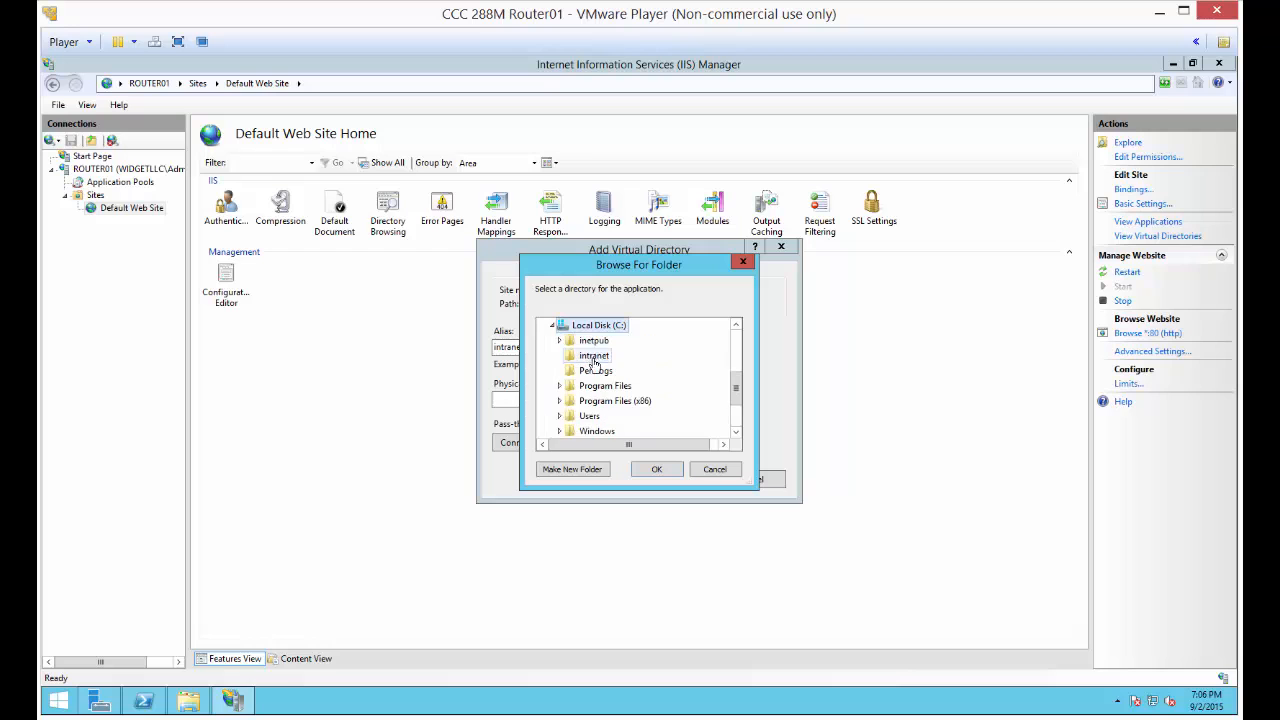
{"action": "left_click", "coordinate": [594, 356]}
{"action": "left_click", "coordinate": [646, 471]}
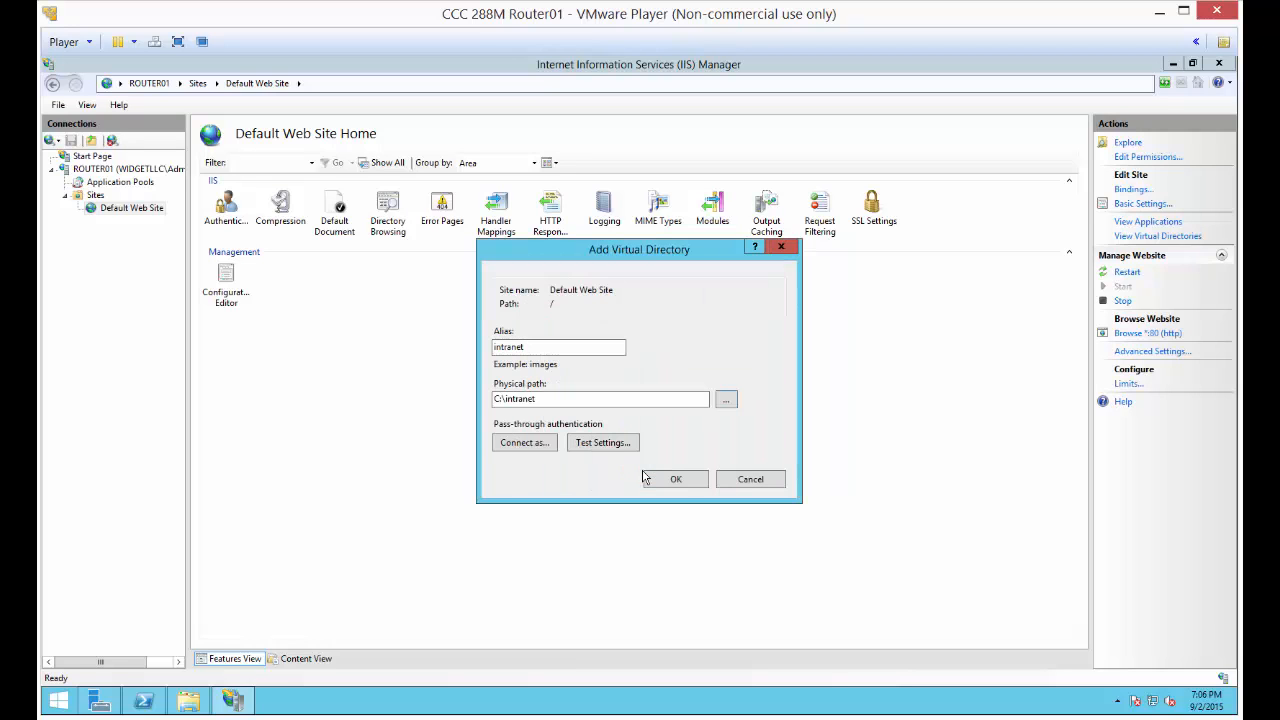
{"action": "left_click", "coordinate": [662, 482]}
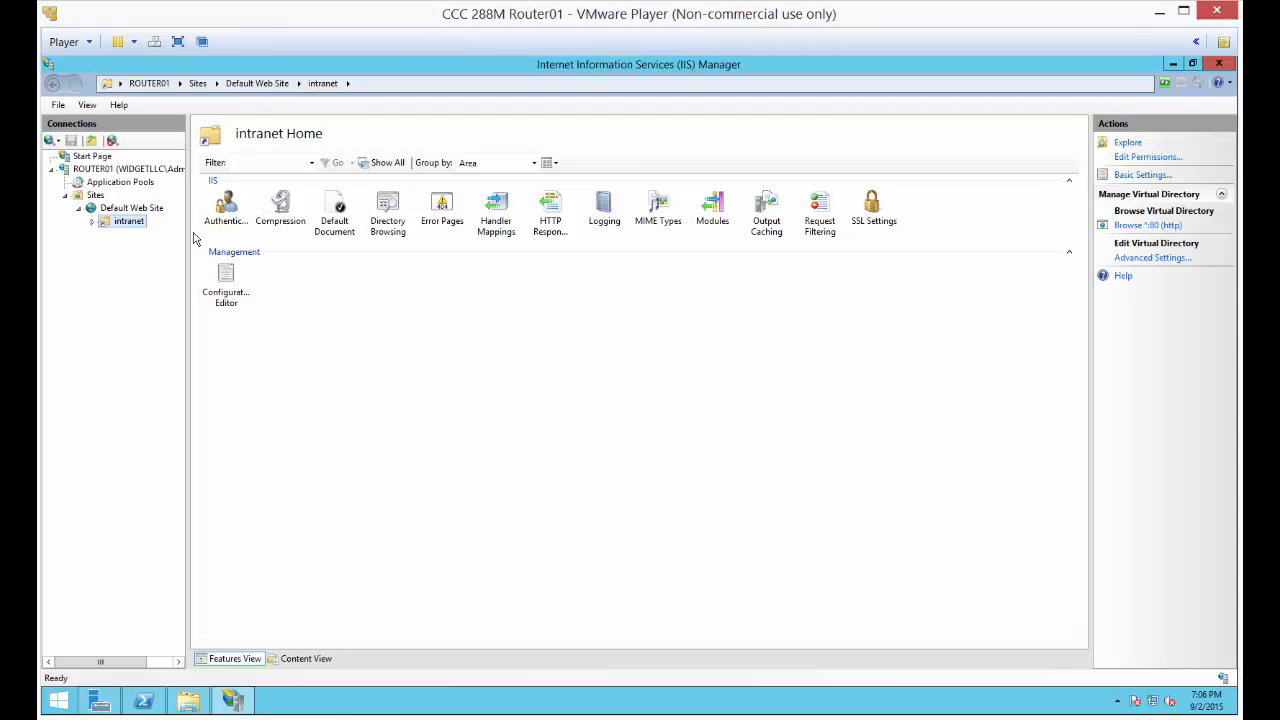
{"action": "left_click", "coordinate": [1142, 174]}
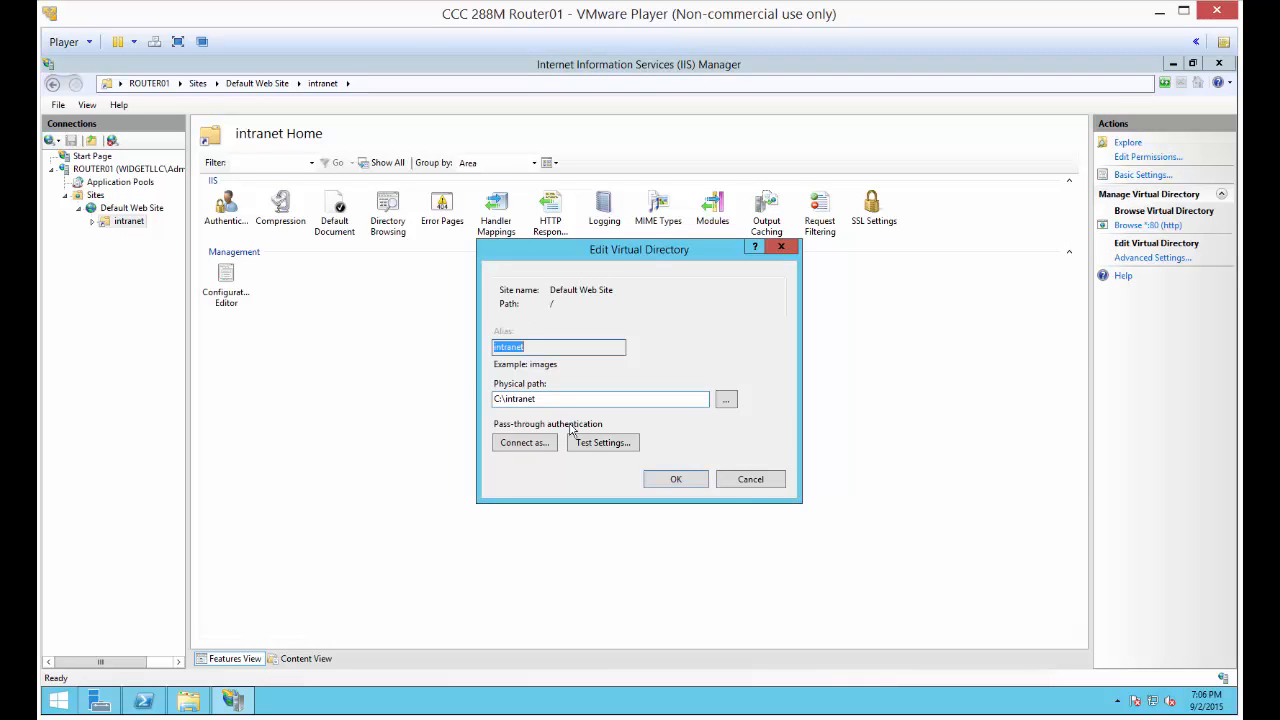
{"action": "left_click", "coordinate": [753, 479]}
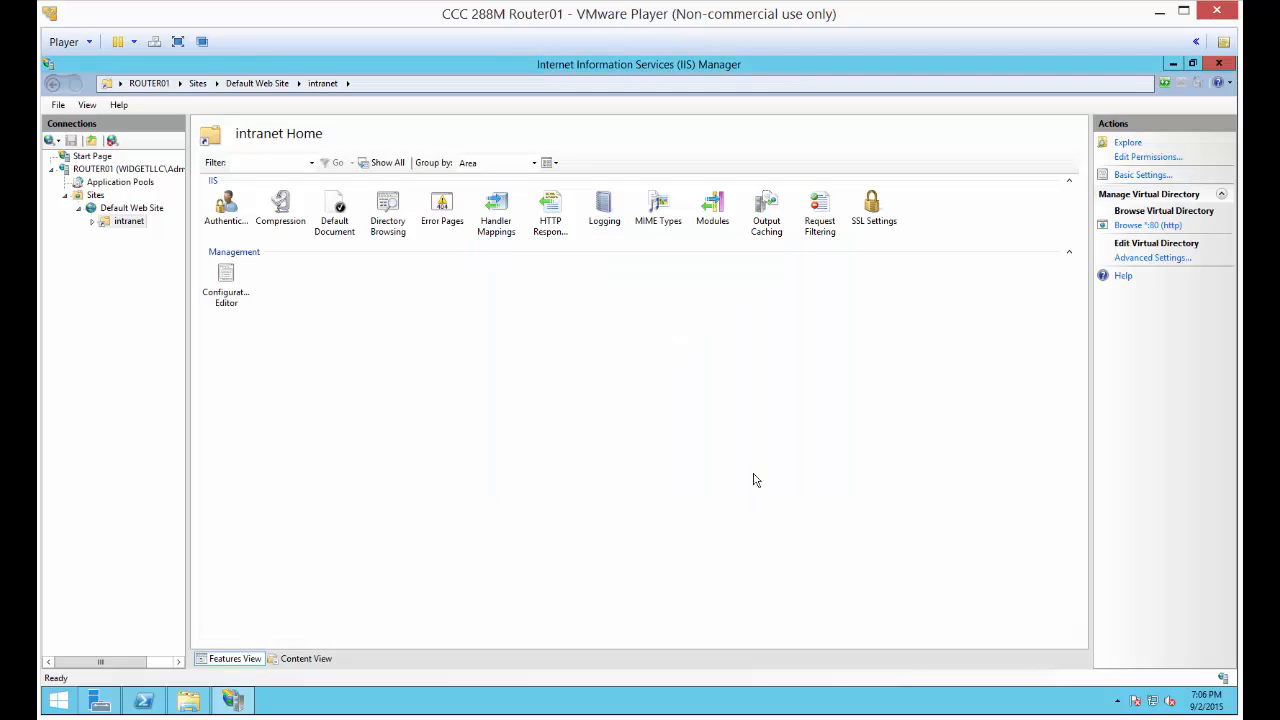
Add intranet.txt to the default documents of the intranet virtual directory
{"action": "double_click", "coordinate": [339, 208]}
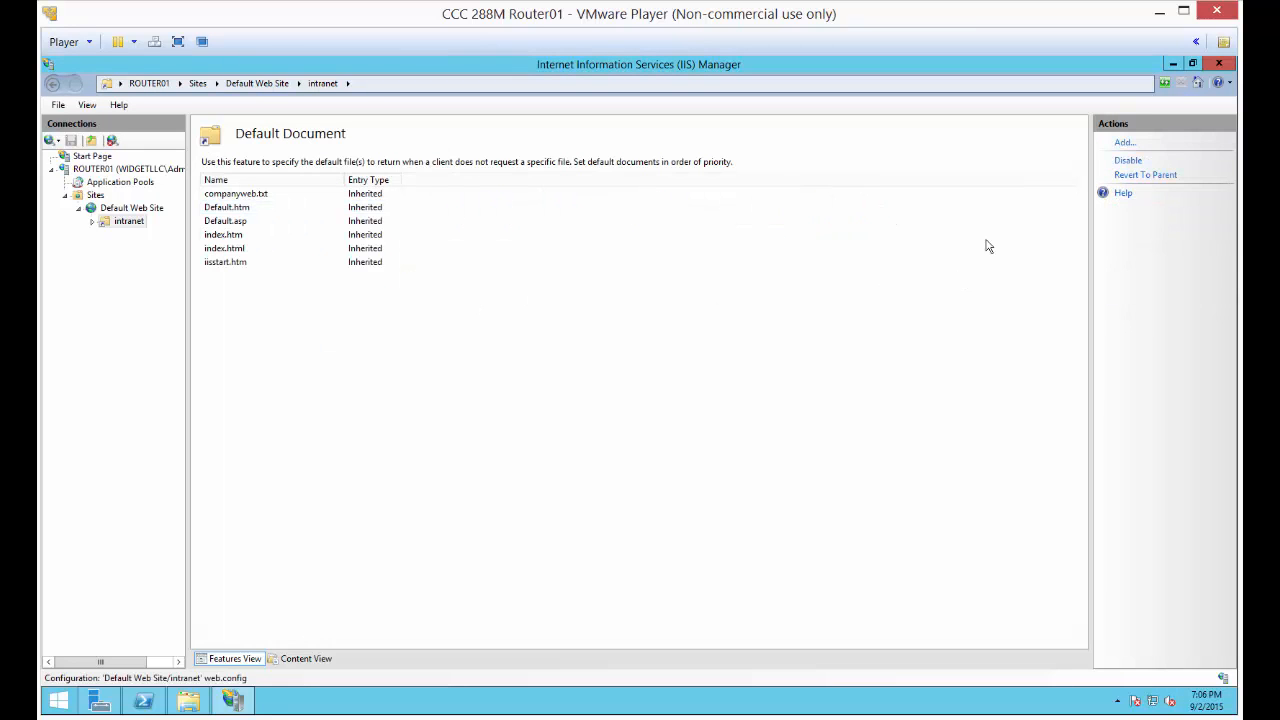
{"action": "left_click", "coordinate": [120, 222]}
{"action": "double_click", "coordinate": [334, 218]}
{"action": "left_click", "coordinate": [1123, 144]}
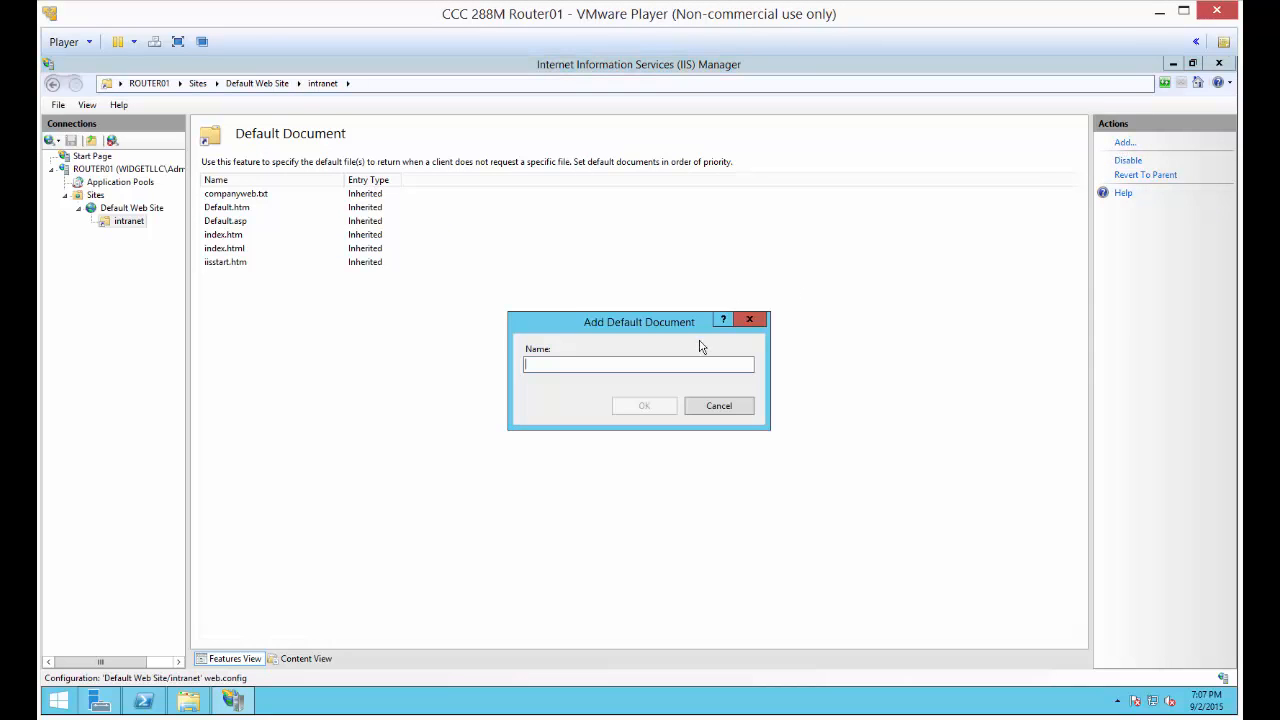
{"action": "type", "text": "intranet.txt"}
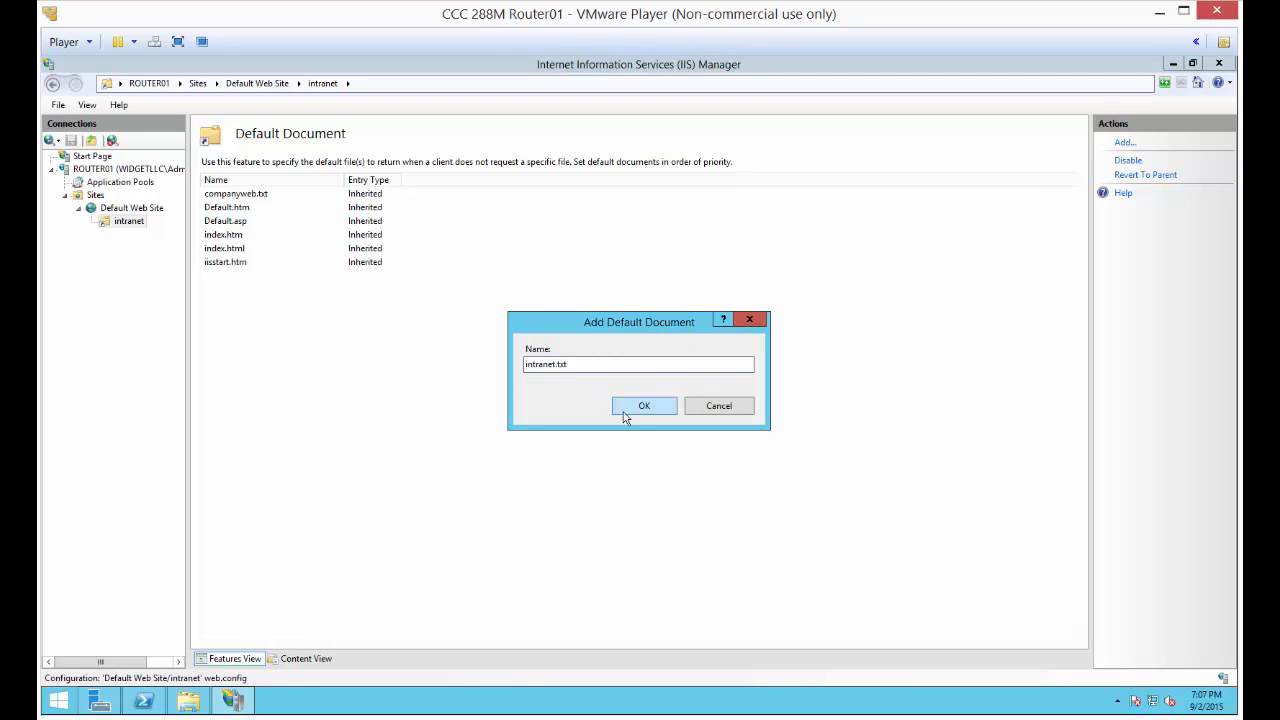
{"action": "left_click", "coordinate": [623, 410]}
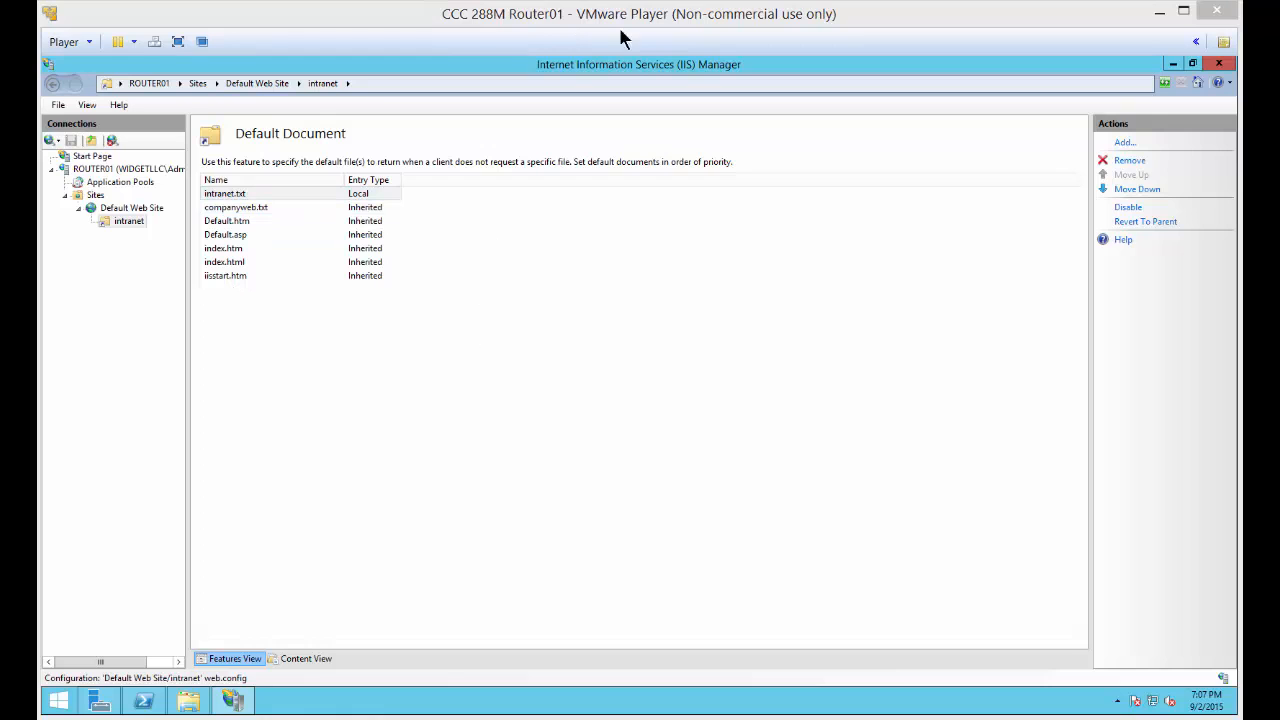
{"action": "mouse_move", "coordinate": [853, 719]}
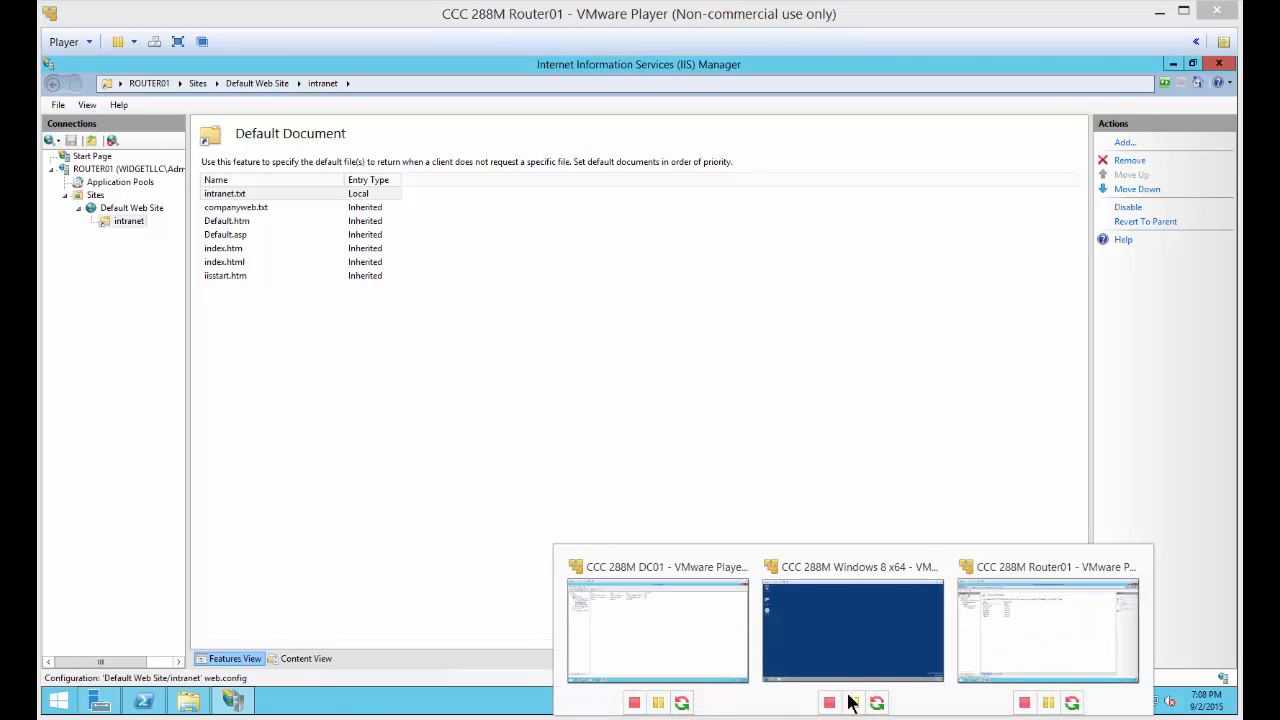
{"action": "left_click", "coordinate": [846, 645]}
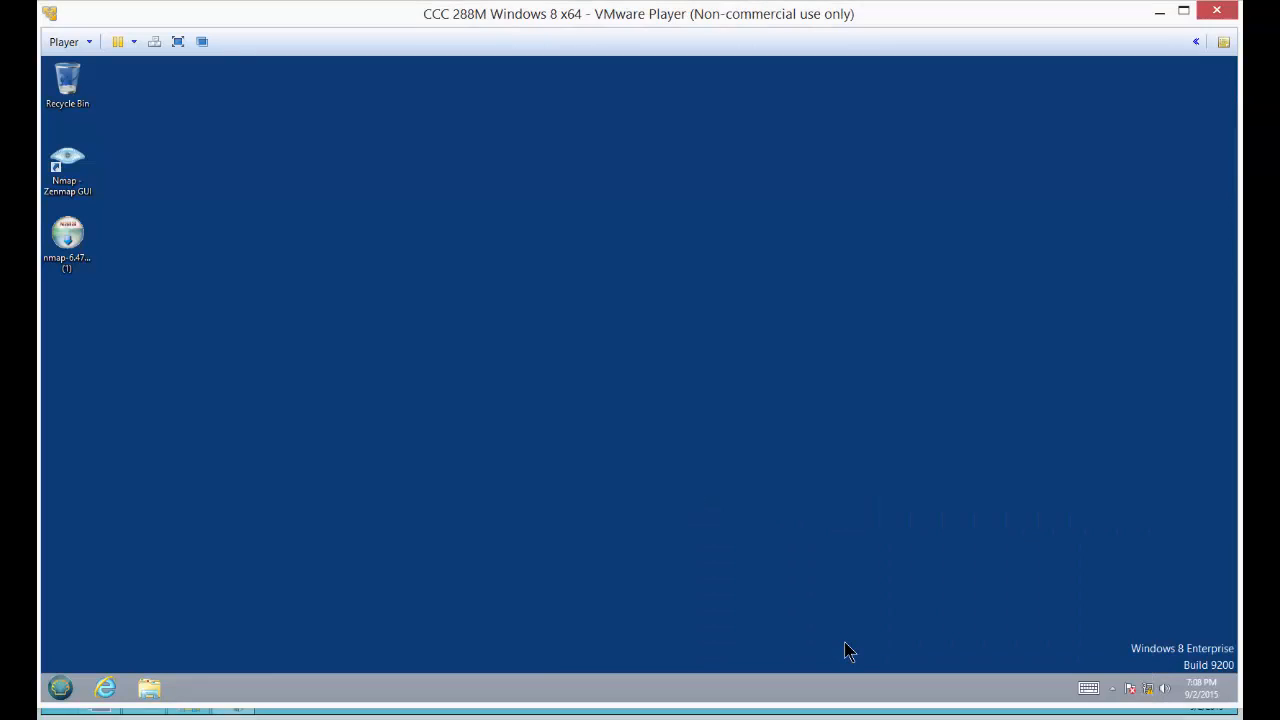
{"action": "left_click", "coordinate": [105, 688]}
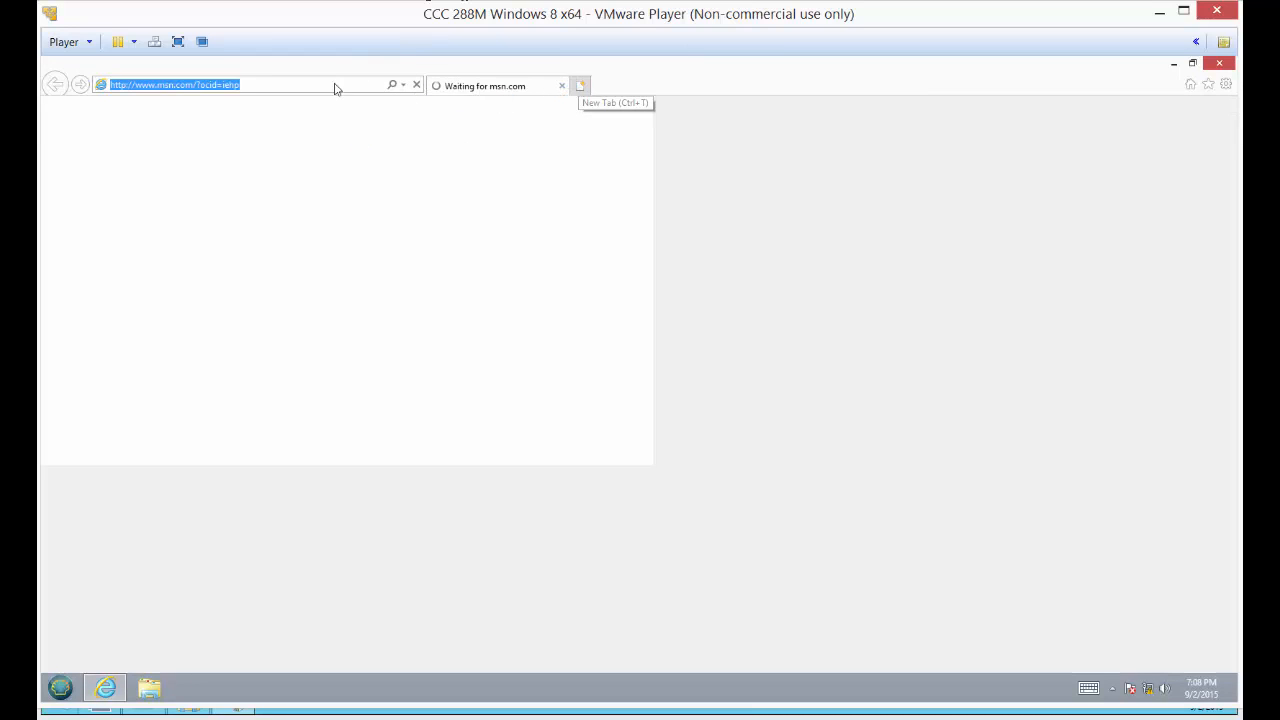
{"action": "key", "text": "ctrl+t"}
{"action": "key", "text": "ctrl+w"}
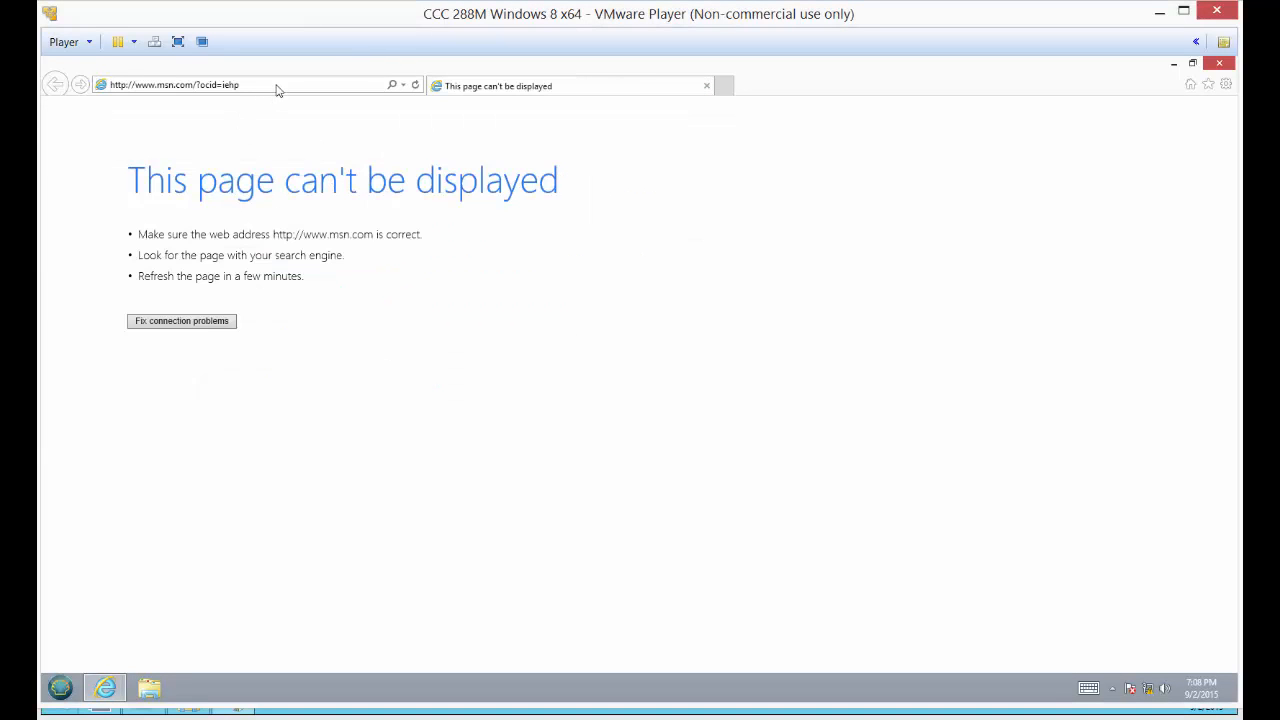
{"action": "left_click", "coordinate": [272, 89]}
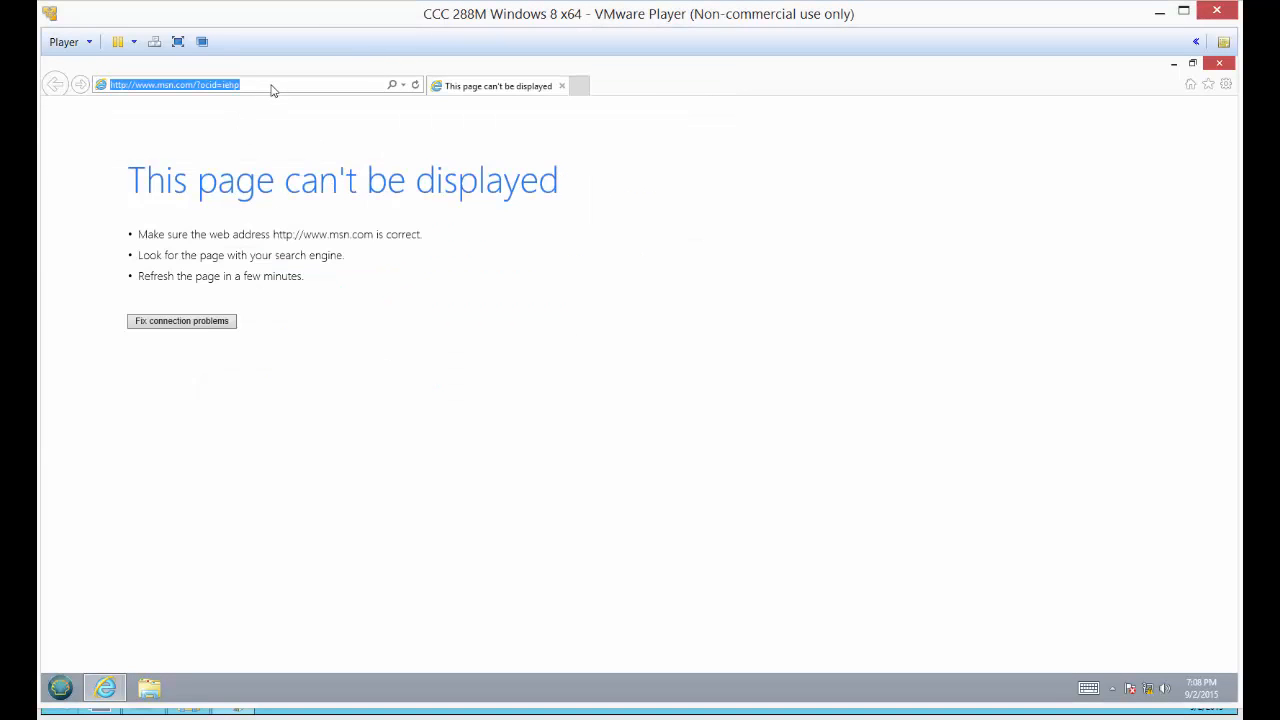
{"action": "type", "text": "http://www.widgetllc.com/intranet/"}
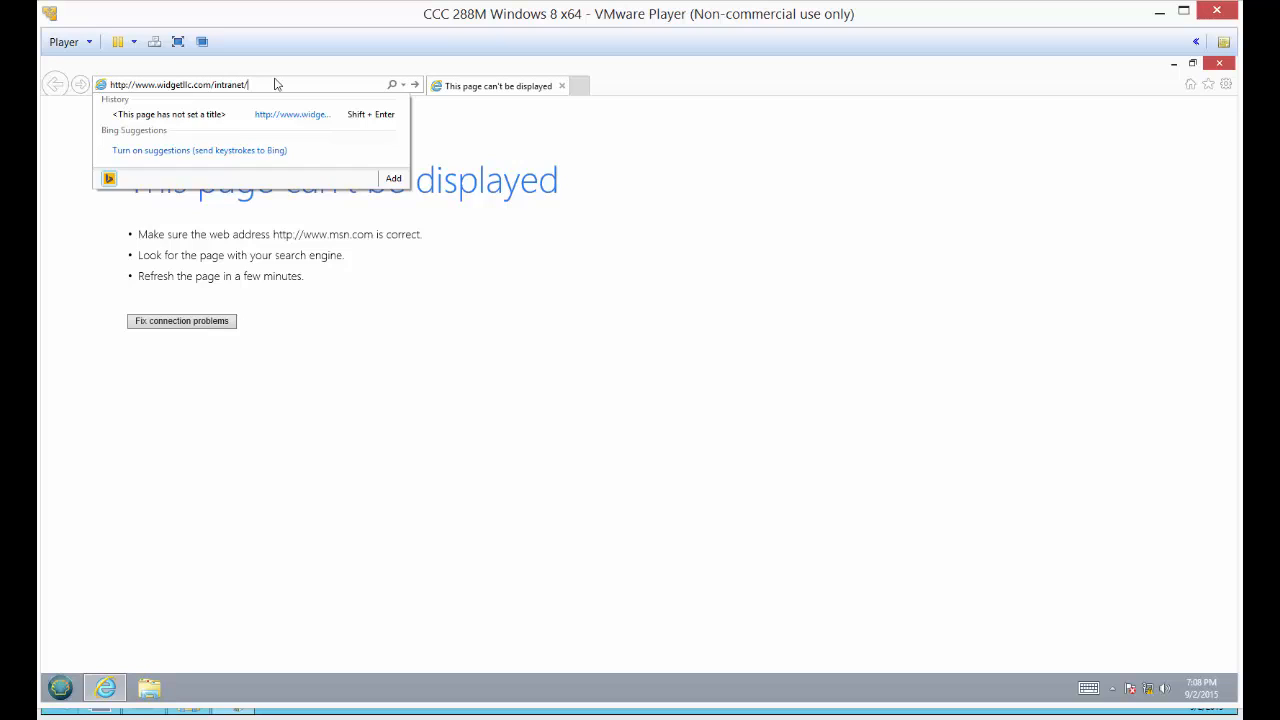
{"action": "key", "text": "Return"}
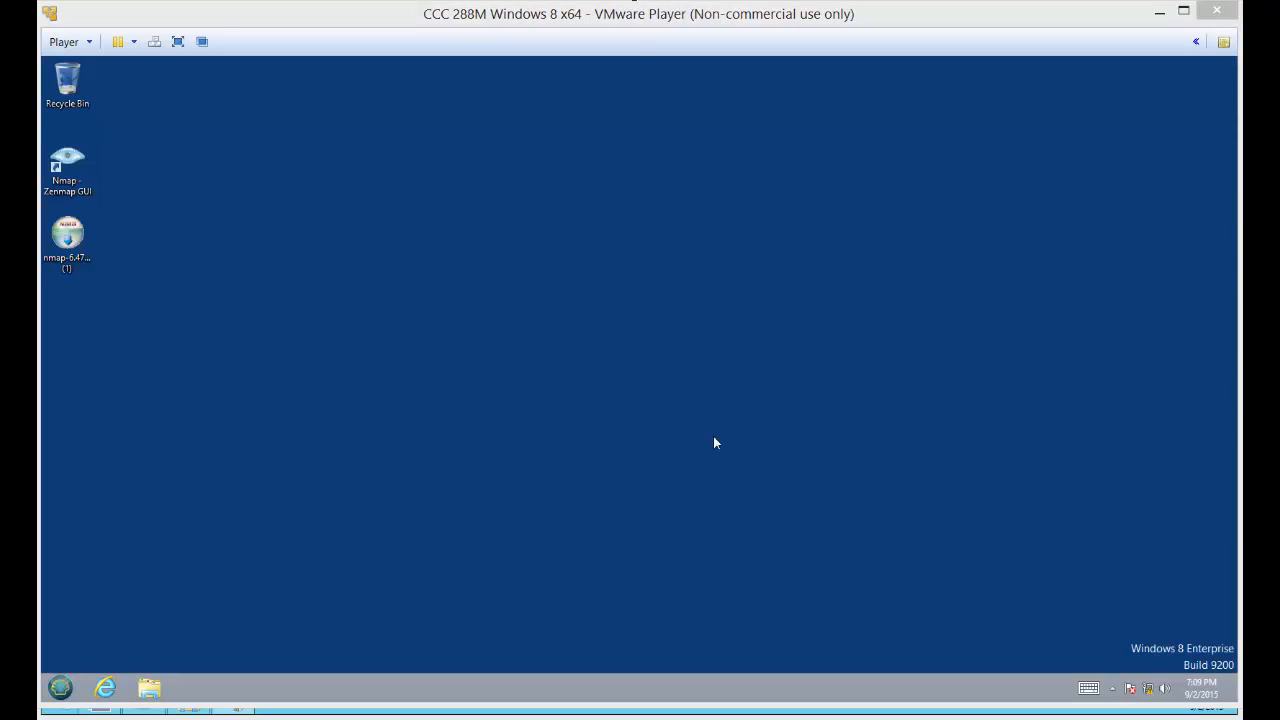
Switch back to Router01, create a folder named orders on Local Disk (C:), and open it
{"action": "mouse_move", "coordinate": [845, 713]}
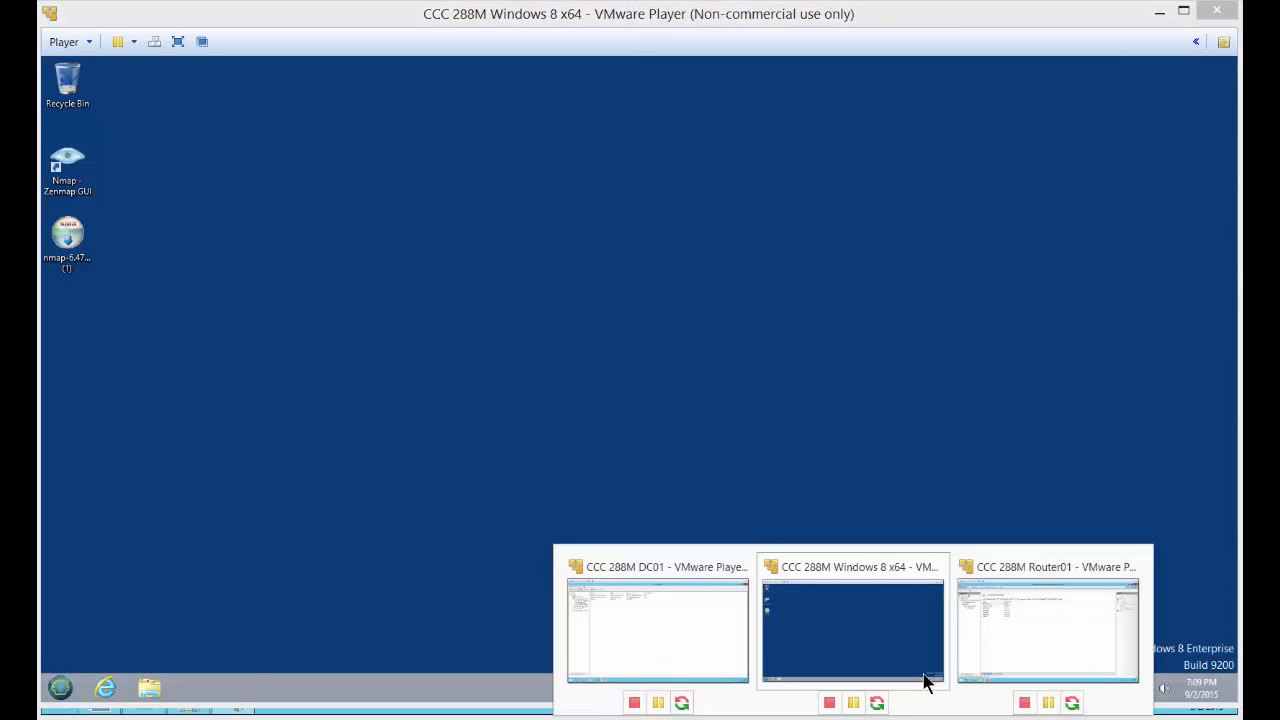
{"action": "left_click", "coordinate": [1022, 606]}
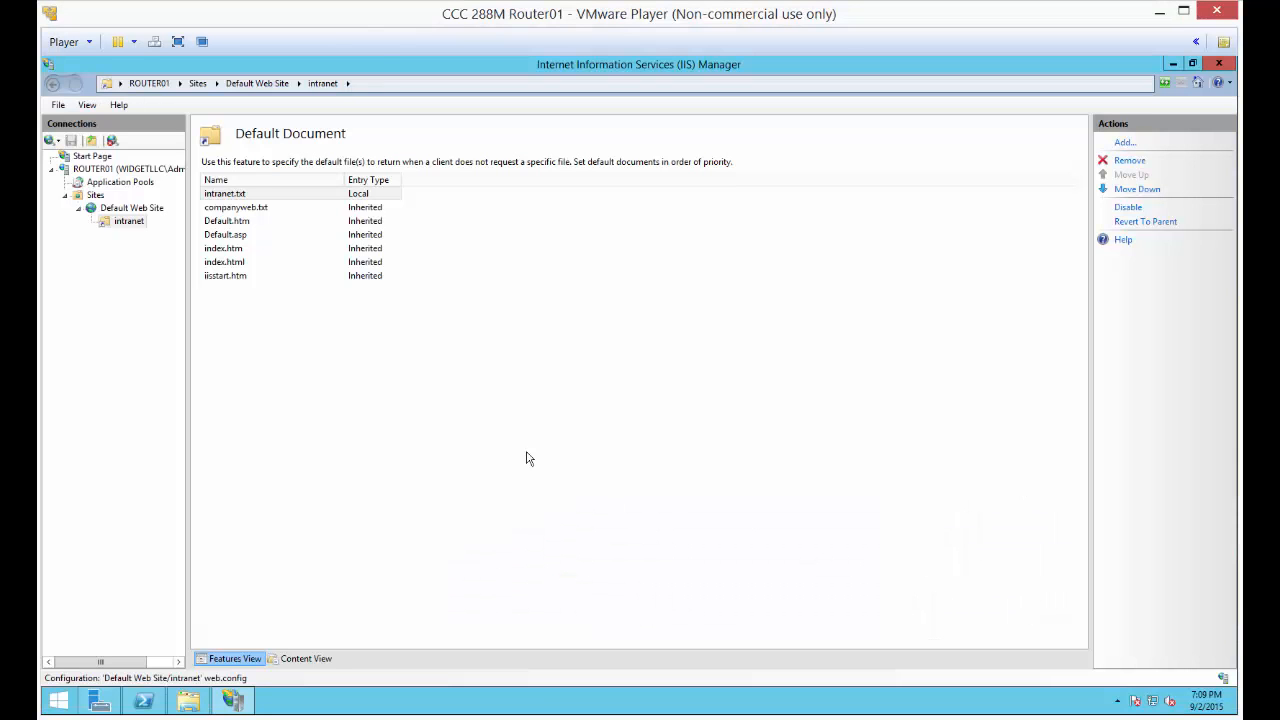
{"action": "left_click", "coordinate": [188, 700]}
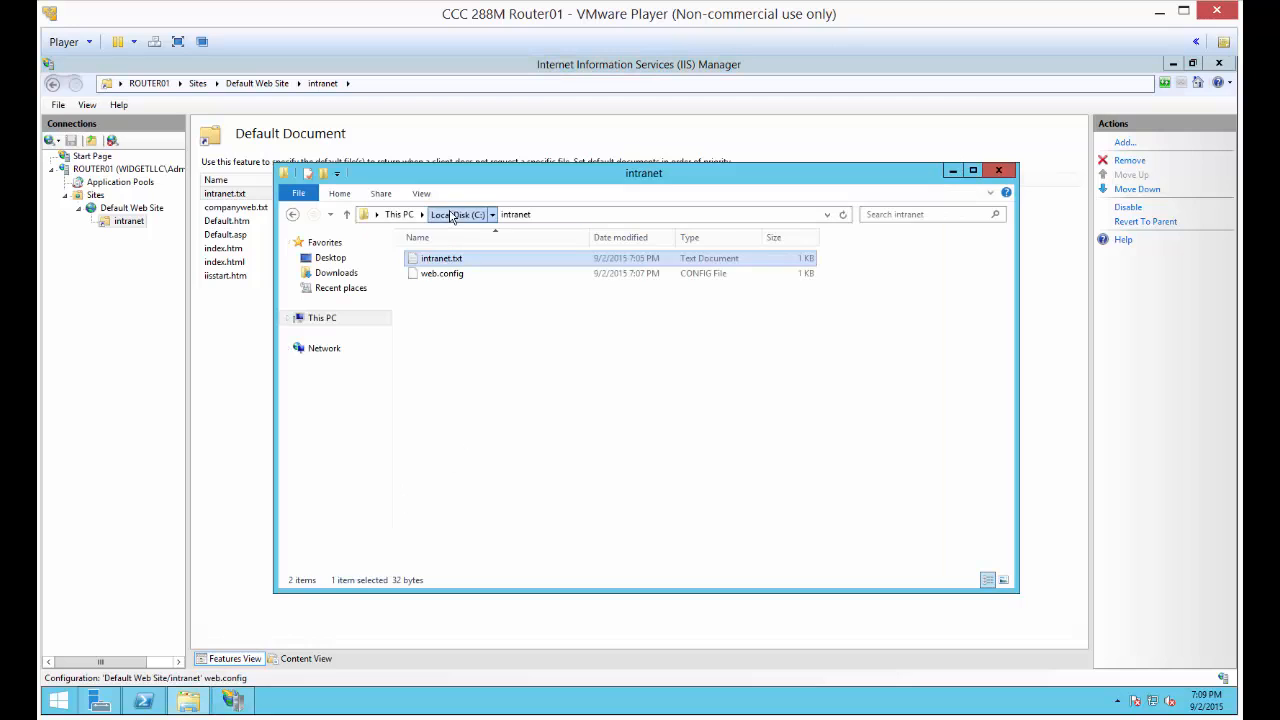
{"action": "left_click", "coordinate": [453, 216]}
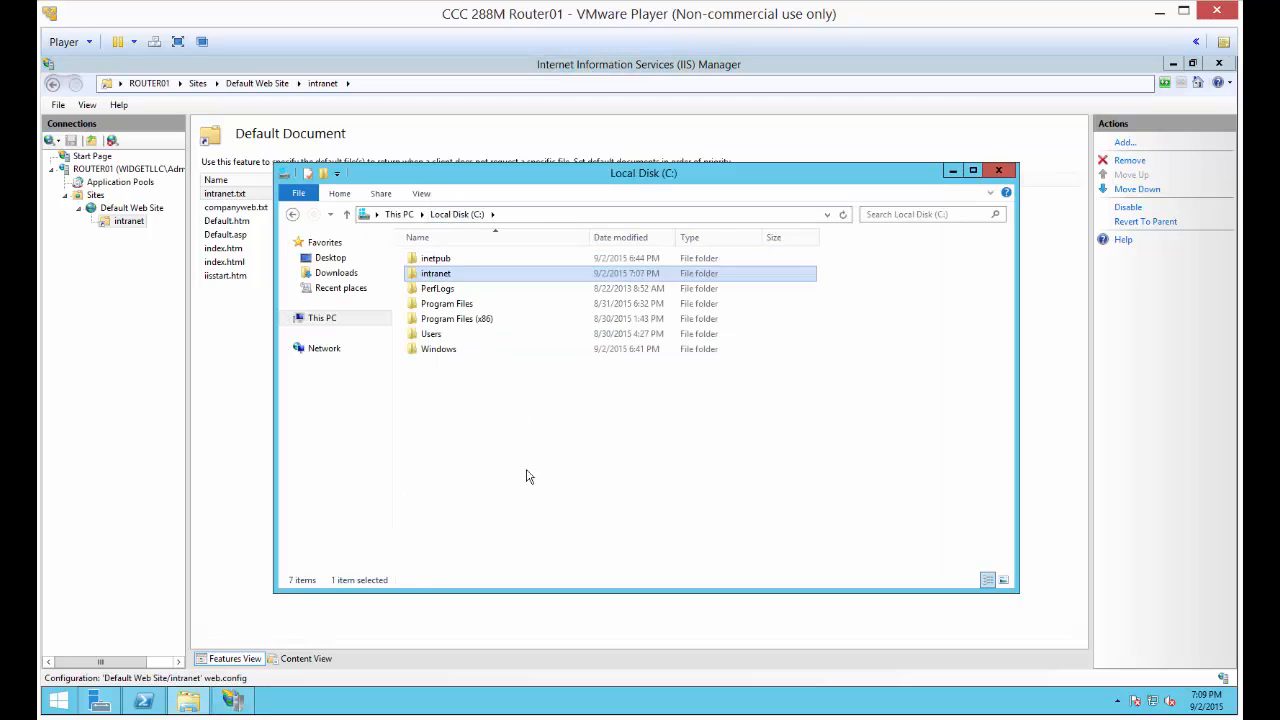
{"action": "right_click", "coordinate": [510, 396]}
{"action": "mouse_move", "coordinate": [563, 540]}
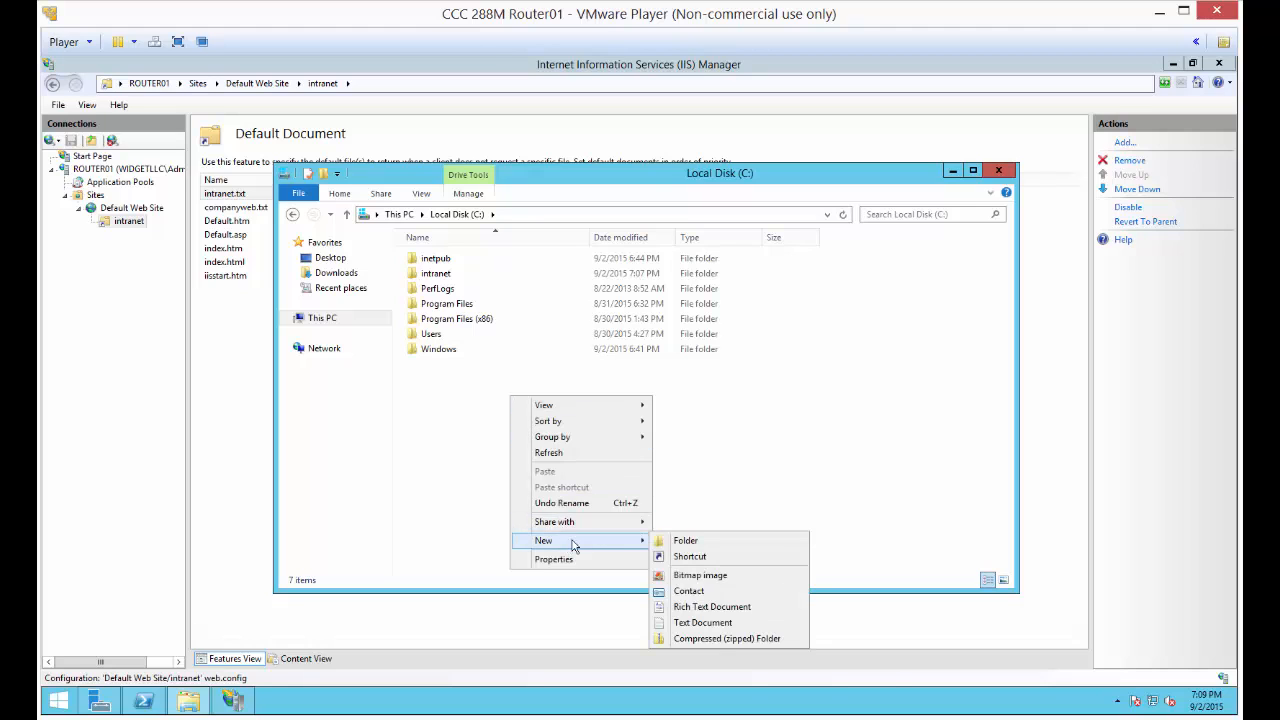
{"action": "left_click", "coordinate": [690, 546]}
{"action": "type", "text": "o"}
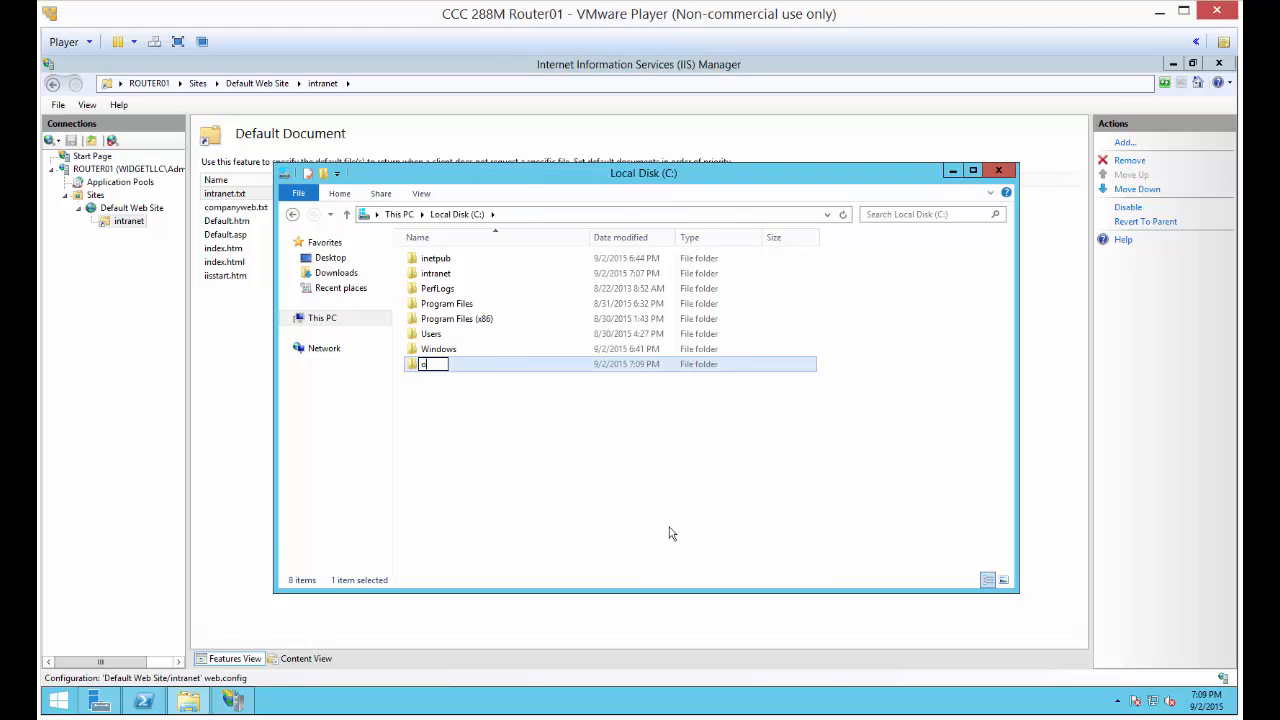
{"action": "type", "text": "rders"}
{"action": "key", "text": "Return"}
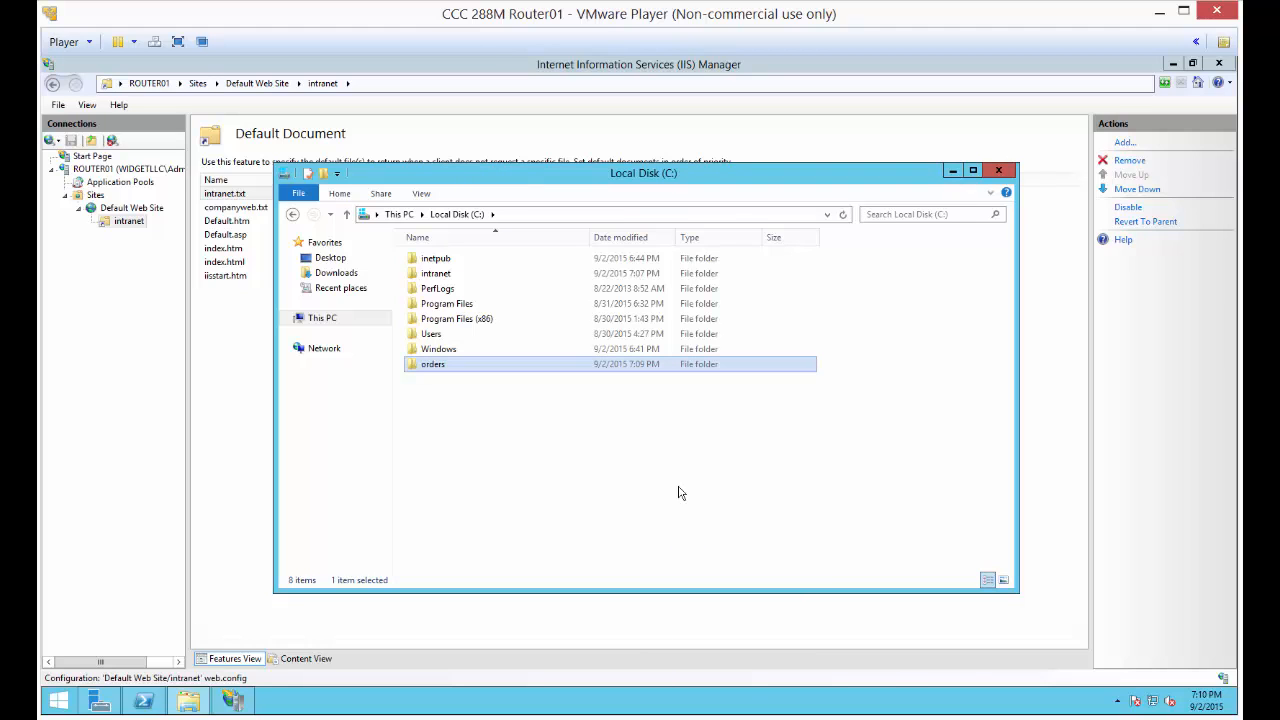
{"action": "double_click", "coordinate": [487, 366]}
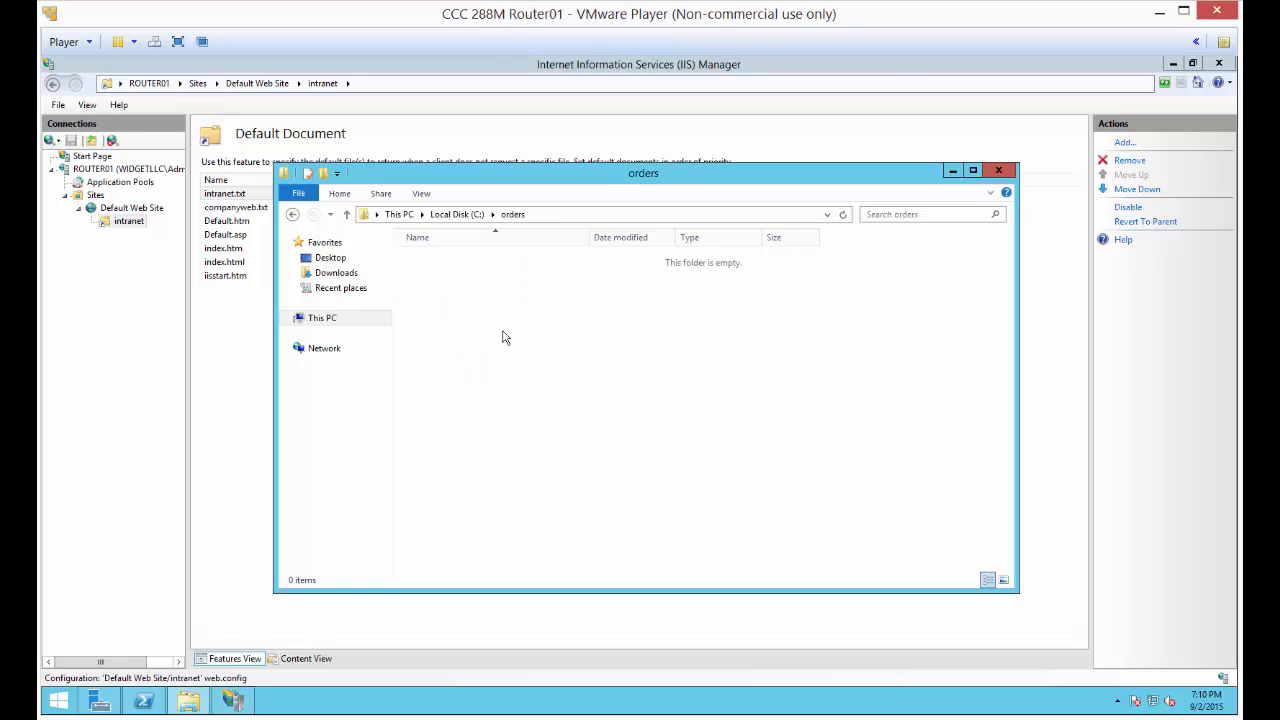
Create a text document named orders in the C:\orders folder
{"action": "right_click", "coordinate": [503, 333]}
{"action": "mouse_move", "coordinate": [563, 494]}
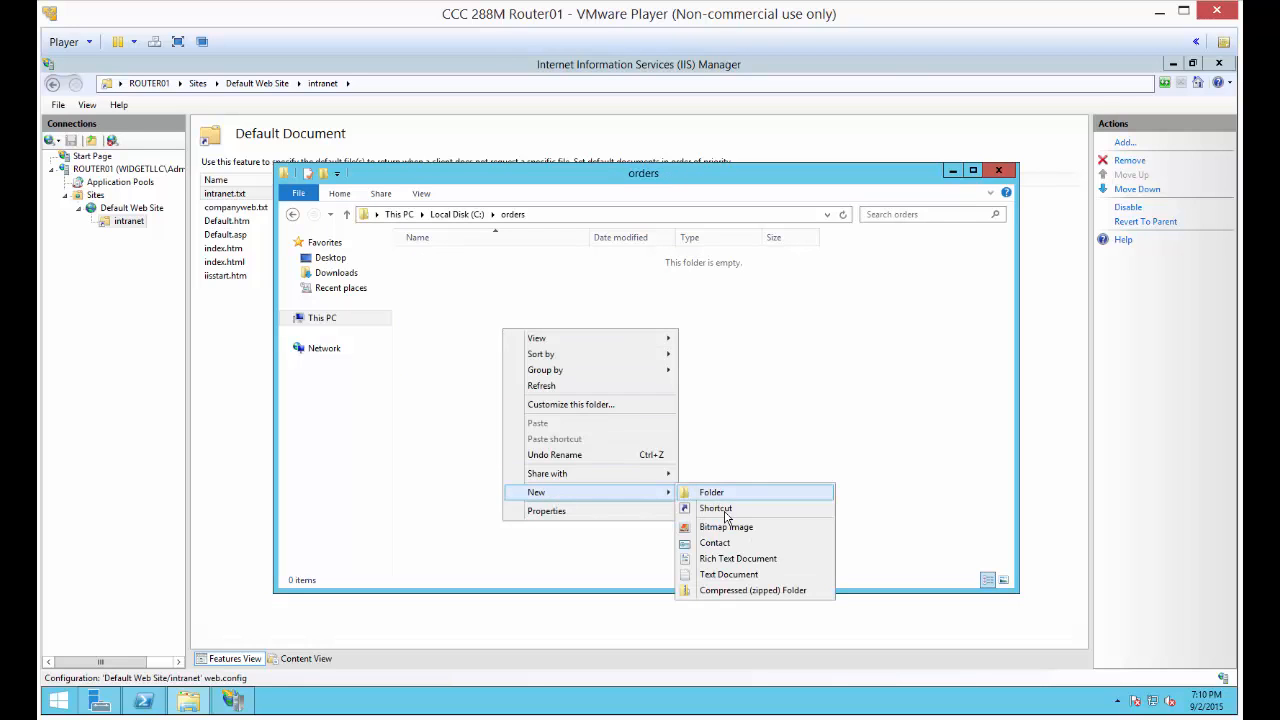
{"action": "left_click", "coordinate": [728, 574]}
{"action": "type", "text": "orders.txt"}
{"action": "key", "text": "Return"}
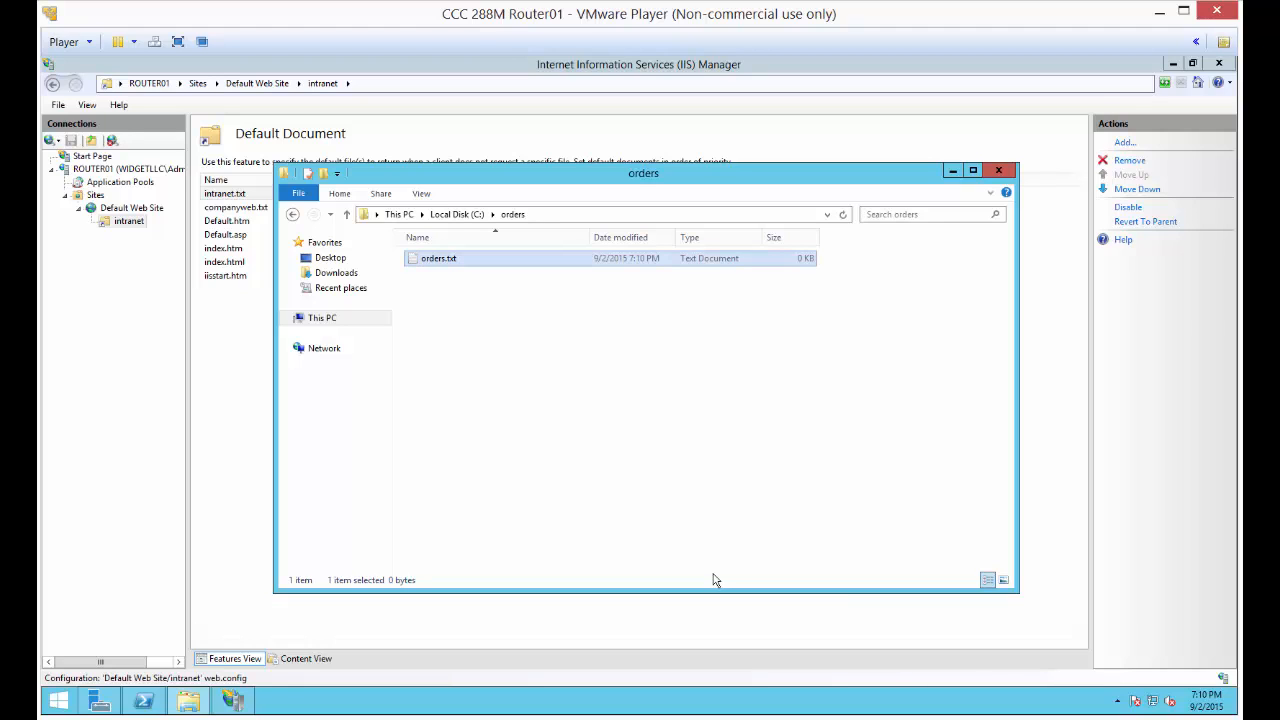
Write an indented line "Welcome Customers" in orders.txt, save and close the file, and minimize the folder window
{"action": "key", "text": "Return"}
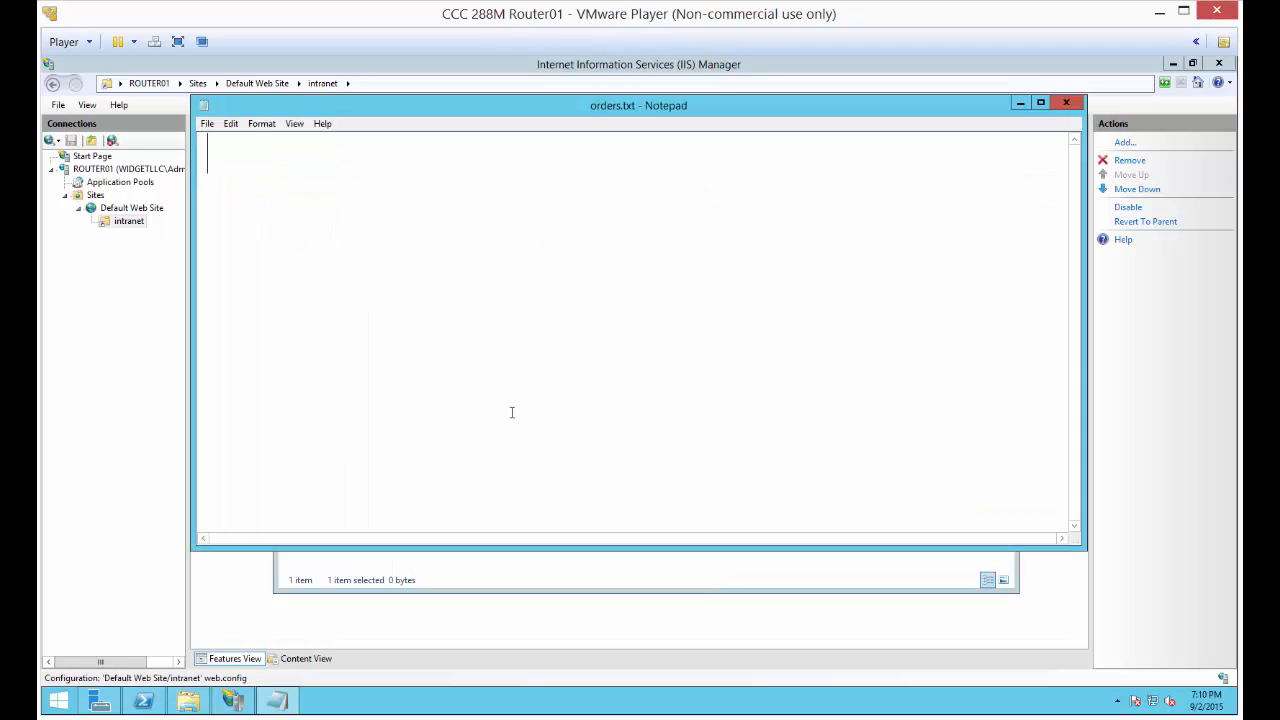
{"action": "type", "text": "Welcome Cust"}
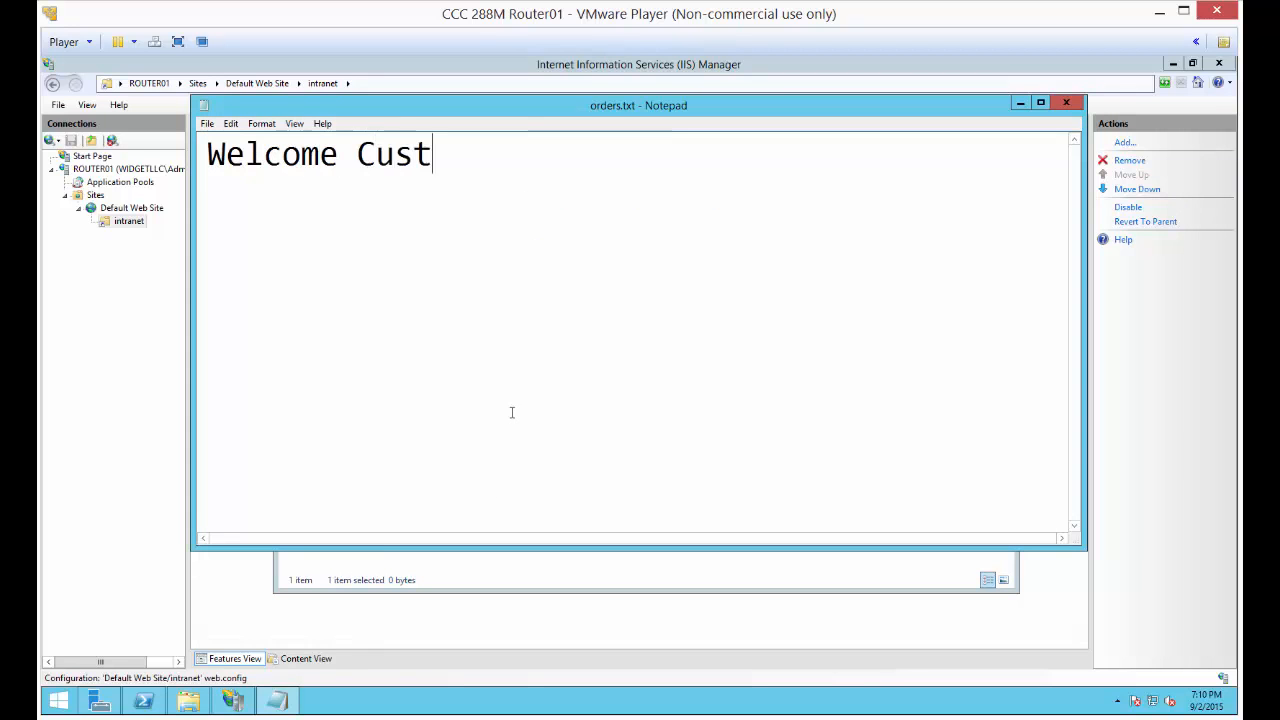
{"action": "type", "text": "omers"}
{"action": "left_click", "coordinate": [211, 160]}
{"action": "key", "text": "Tab"}
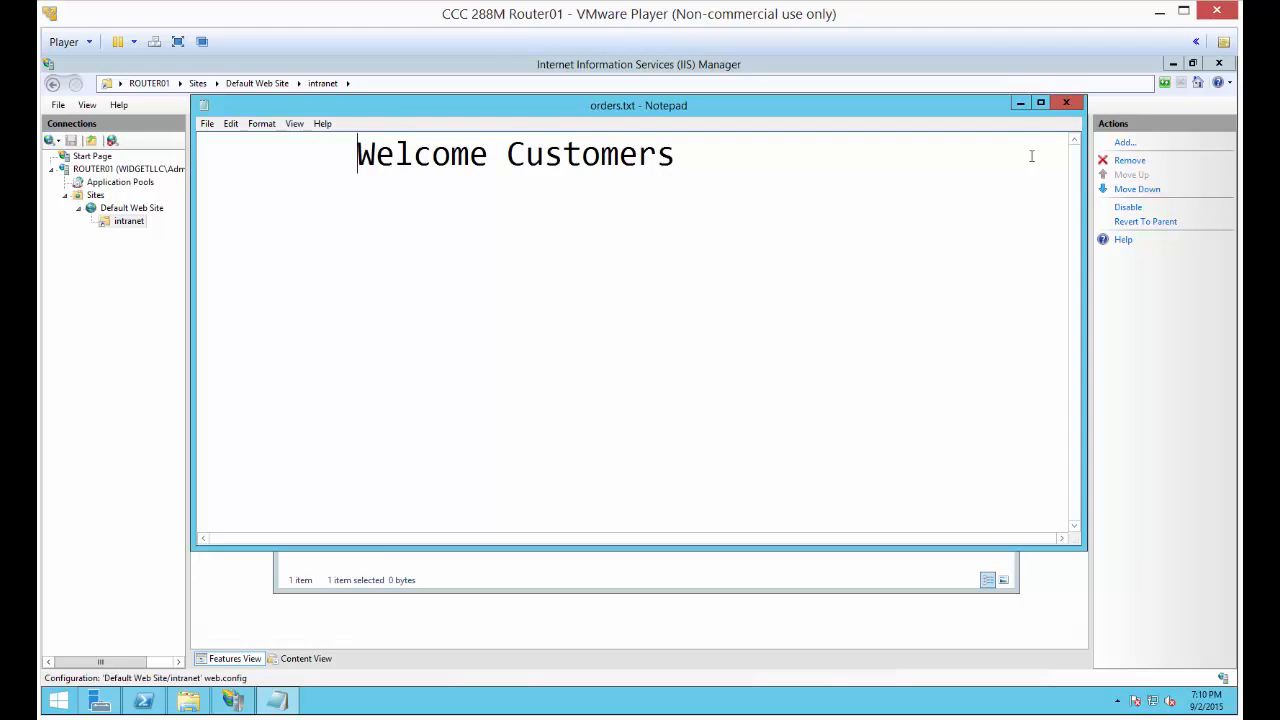
{"action": "left_click", "coordinate": [1066, 102]}
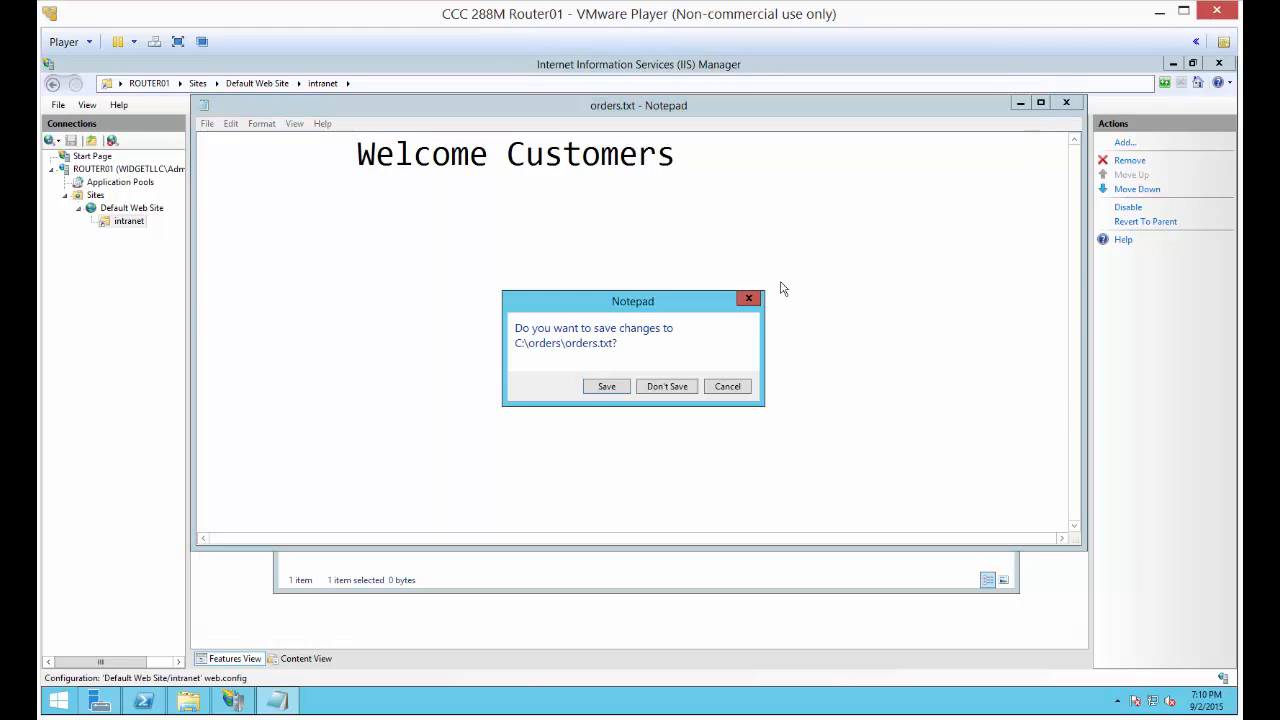
{"action": "left_click", "coordinate": [607, 387]}
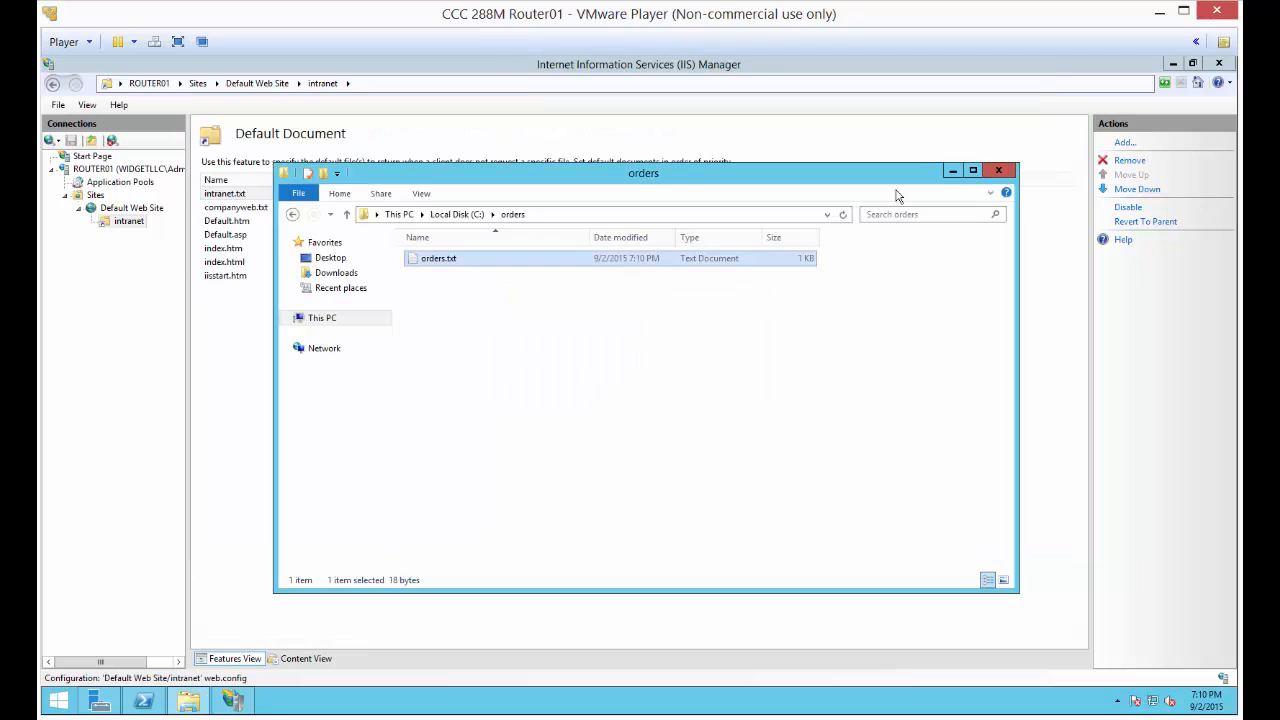
{"action": "left_click", "coordinate": [953, 172]}
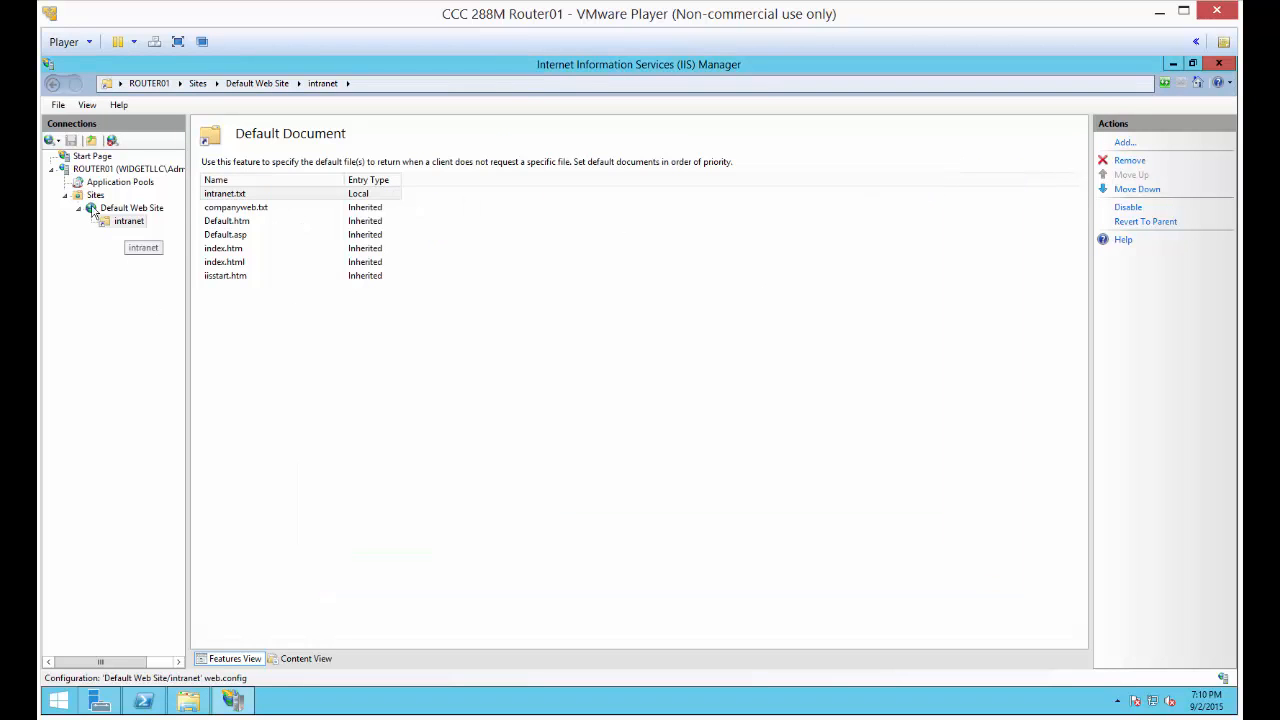
Start adding a website on ROUTER01 with site name orders and physical path C:\orders
{"action": "left_click", "coordinate": [105, 169]}
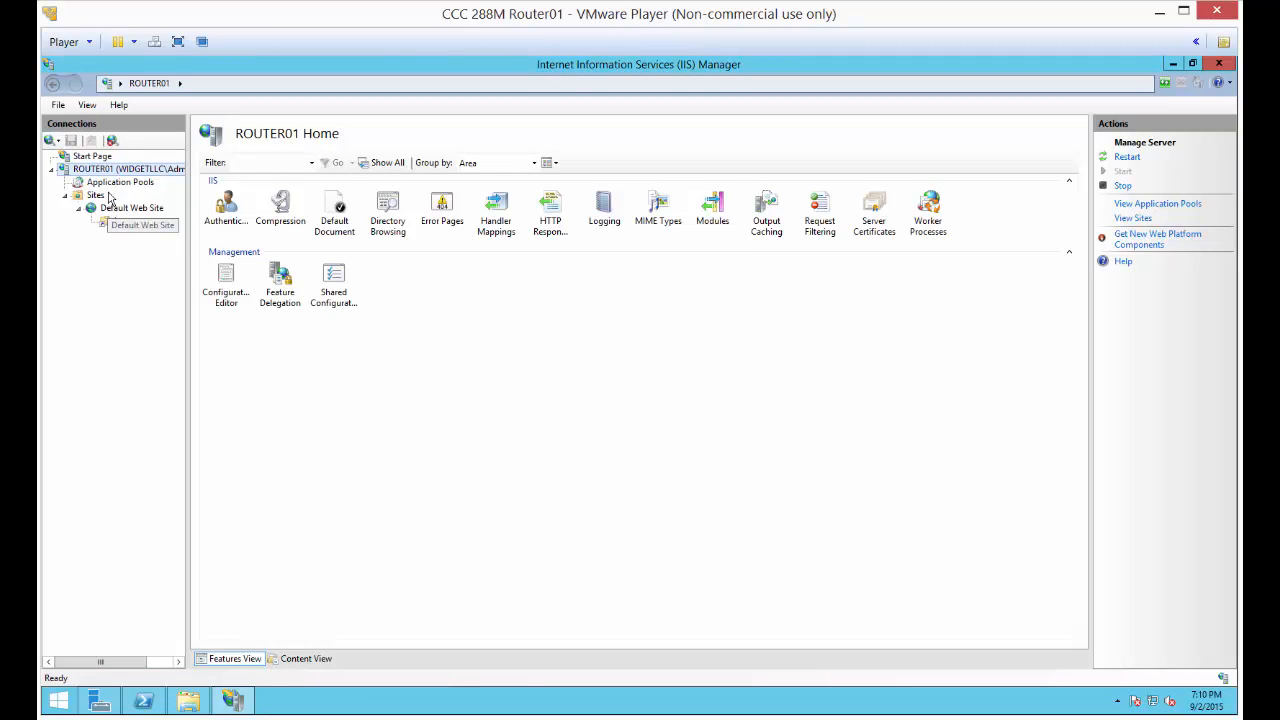
{"action": "right_click", "coordinate": [115, 172]}
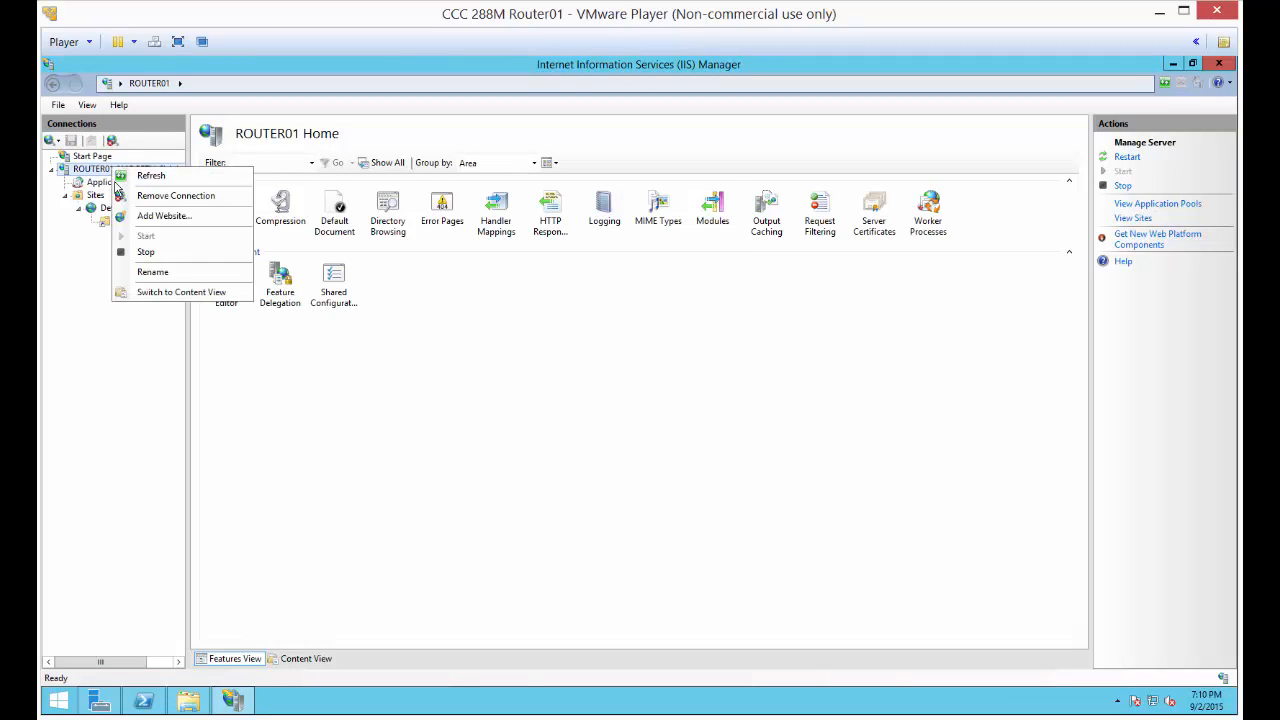
{"action": "left_click", "coordinate": [160, 216]}
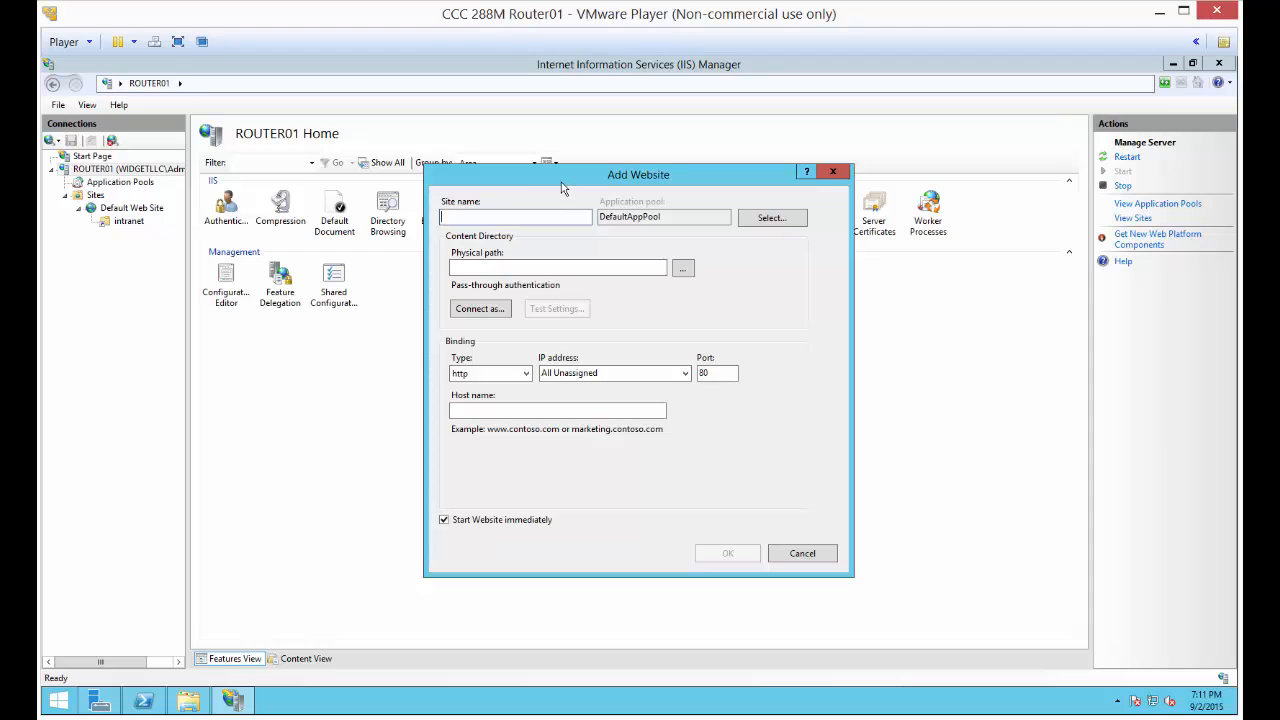
{"action": "type", "text": "orde"}
{"action": "left_click", "coordinate": [684, 268]}
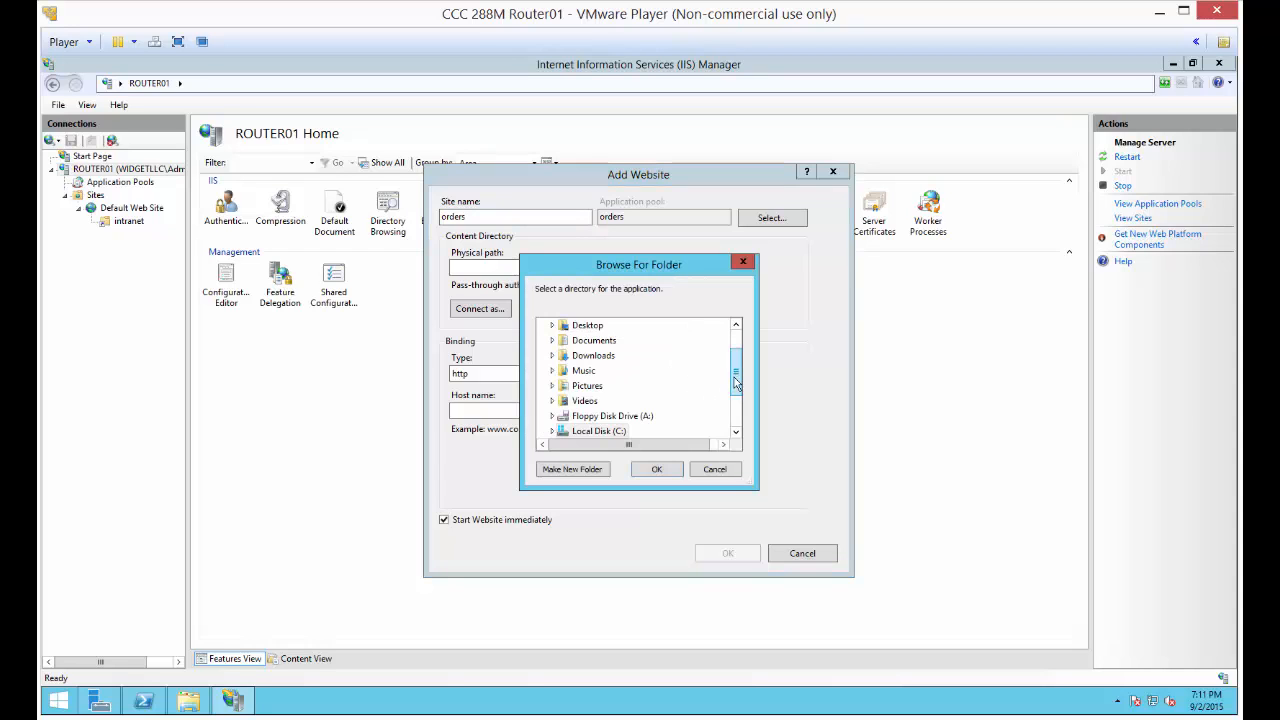
{"action": "scroll", "coordinate": [728, 388], "scroll_direction": "down", "scroll_amount": 3}
{"action": "left_click", "coordinate": [585, 356]}
{"action": "left_click", "coordinate": [552, 355]}
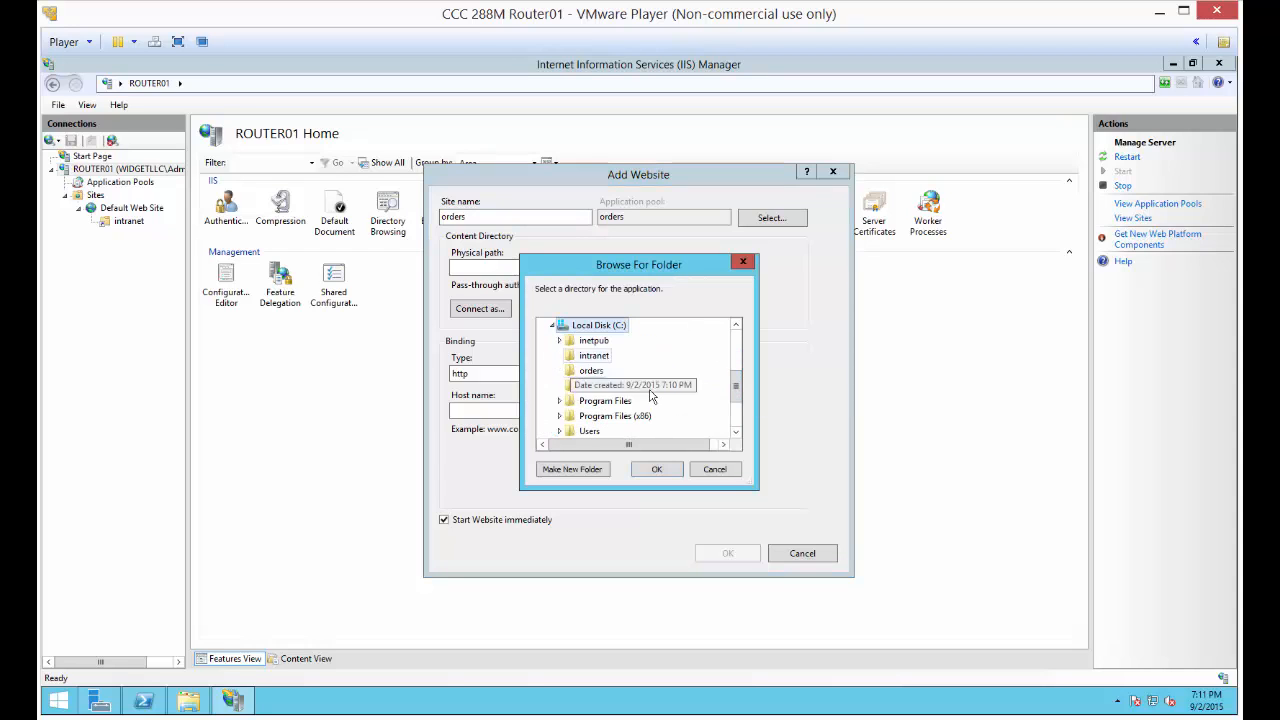
{"action": "left_click", "coordinate": [591, 370]}
{"action": "left_click", "coordinate": [656, 469]}
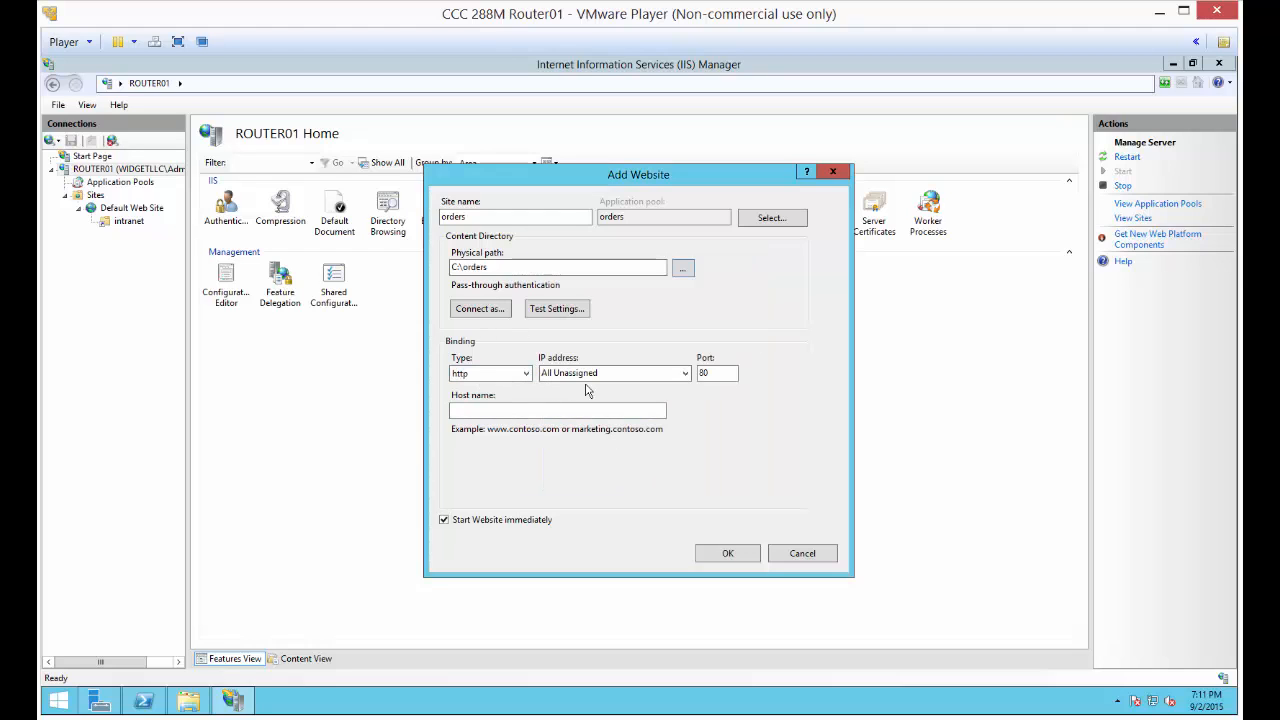
Set the new website's binding to port 81 and host name orders.widgetllc.com, and create the site
{"action": "left_click", "coordinate": [724, 375]}
{"action": "left_click", "coordinate": [558, 410]}
{"action": "type", "text": "ord"}
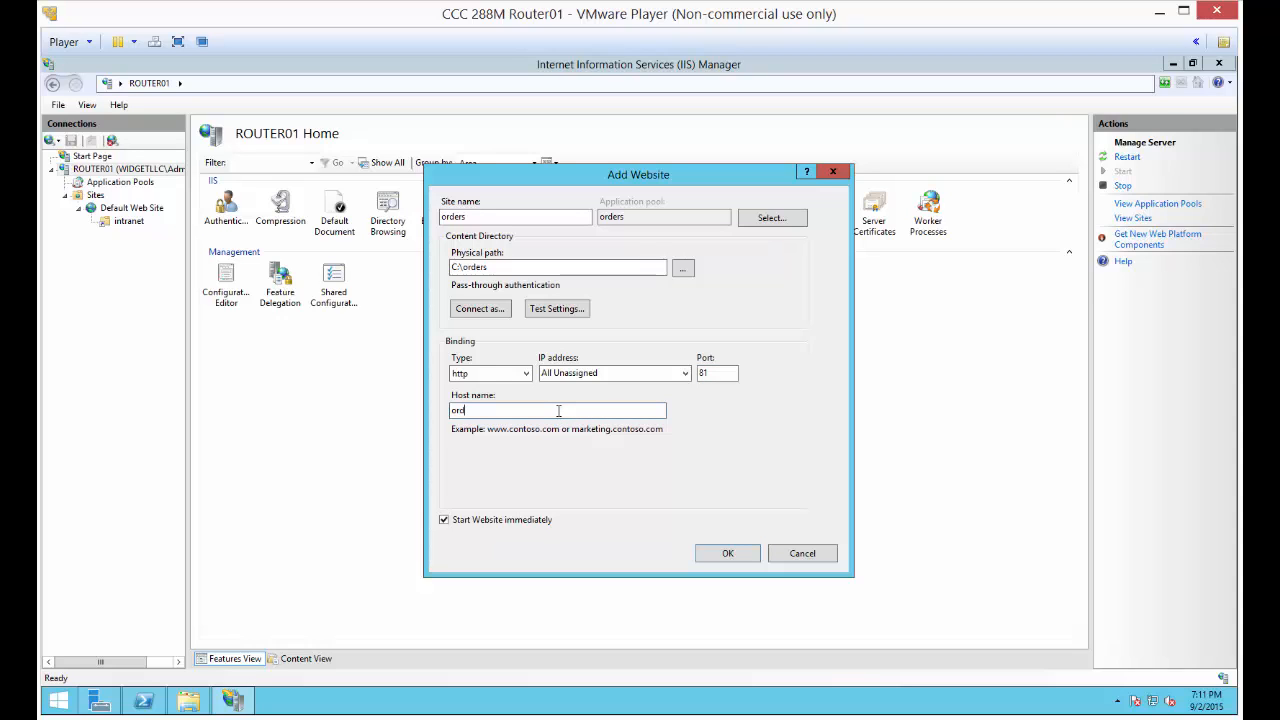
{"action": "type", "text": "ers.widgetllc.com"}
{"action": "key", "text": "Return"}
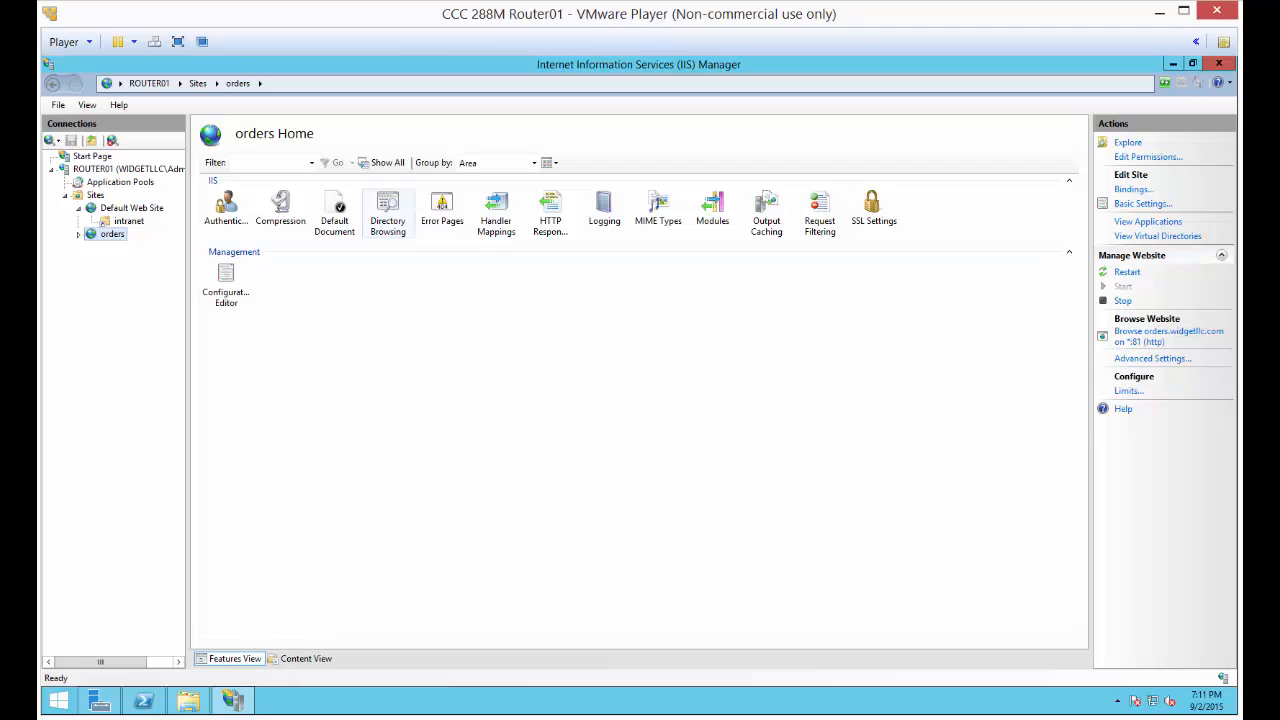
Add orders.txt to the default documents of the orders website
{"action": "left_click", "coordinate": [335, 213]}
{"action": "double_click", "coordinate": [335, 213]}
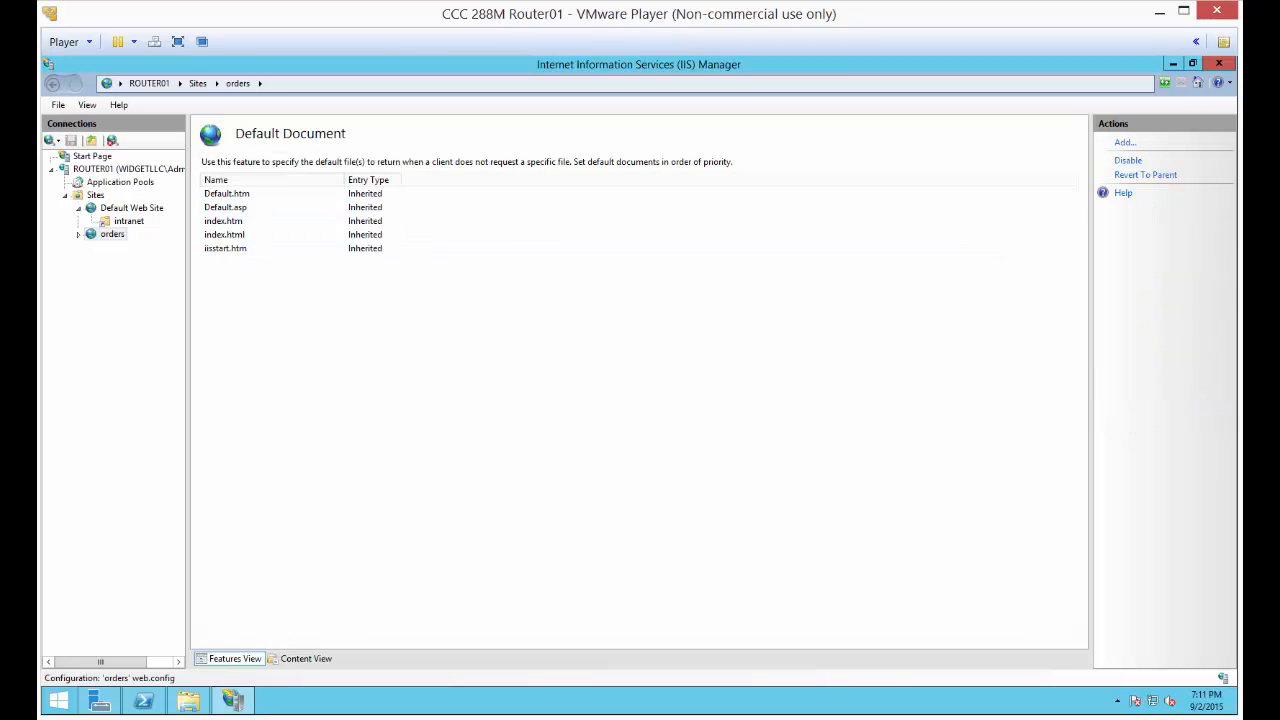
{"action": "left_click", "coordinate": [1125, 142]}
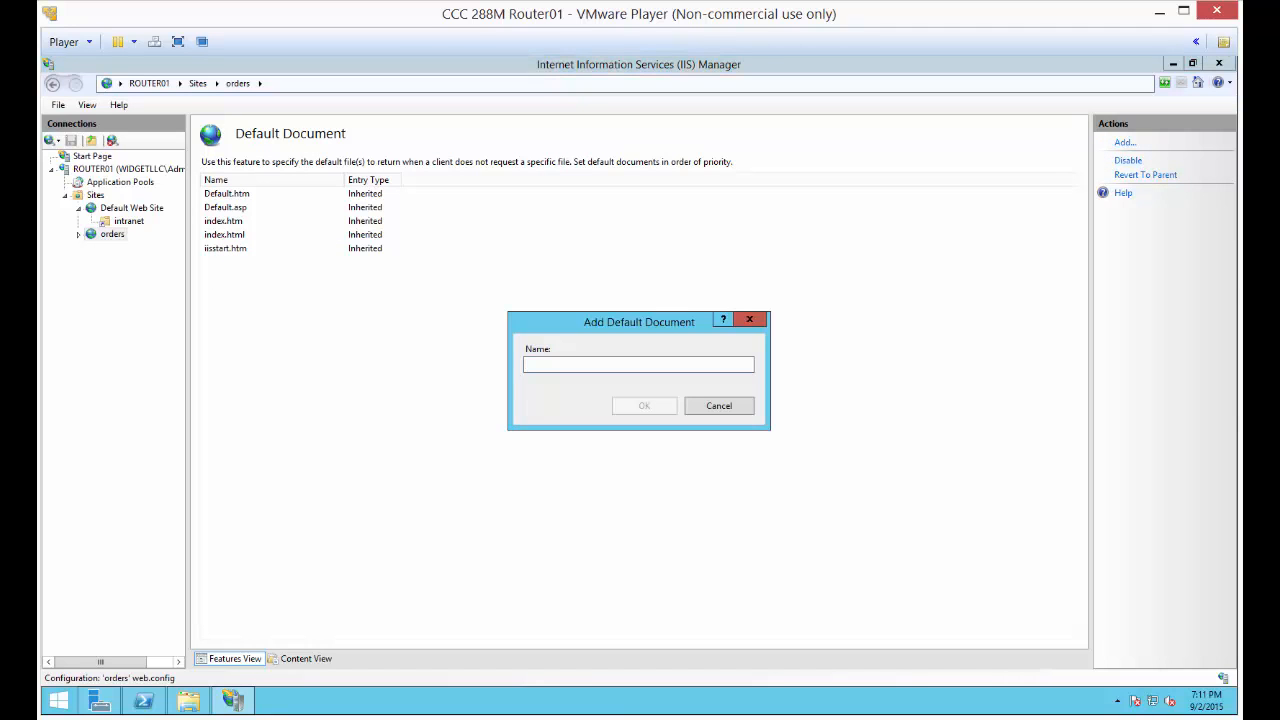
{"action": "type", "text": "or"}
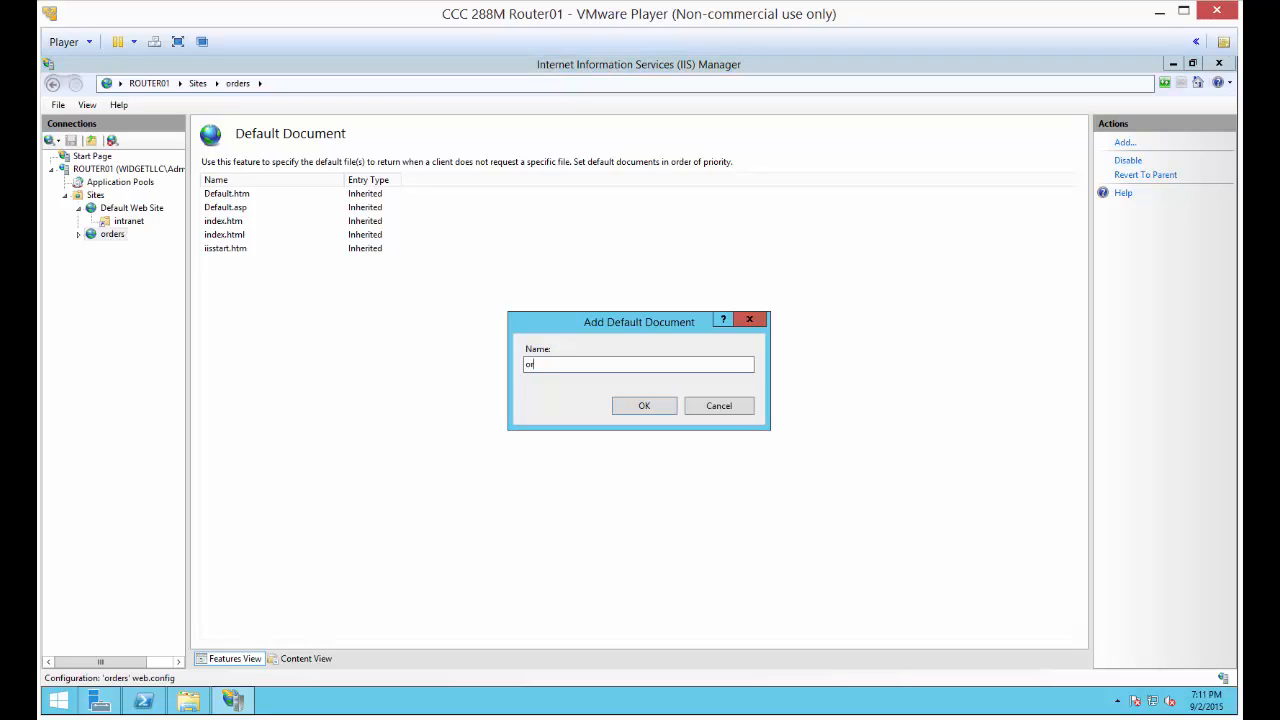
{"action": "type", "text": "ders.txt"}
{"action": "key", "text": "Return"}
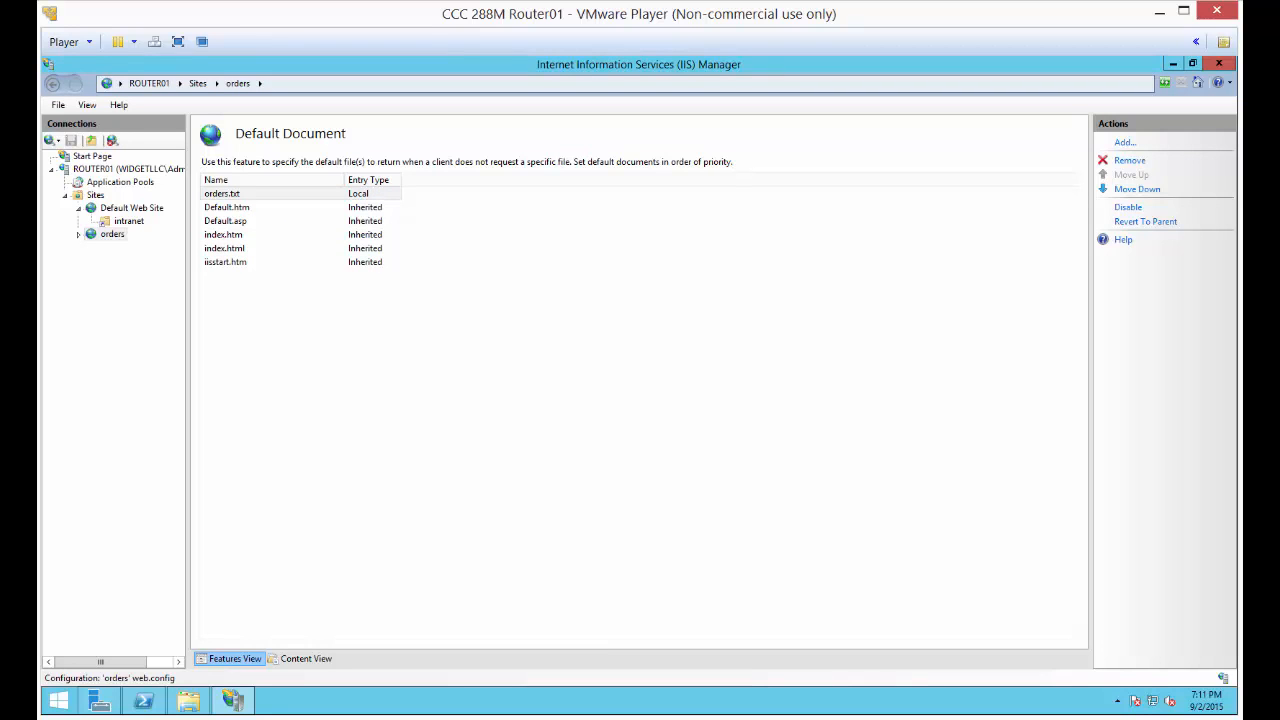
Switch to the DC01 virtual machine and unlock it with the account password
{"action": "left_click", "coordinate": [853, 719]}
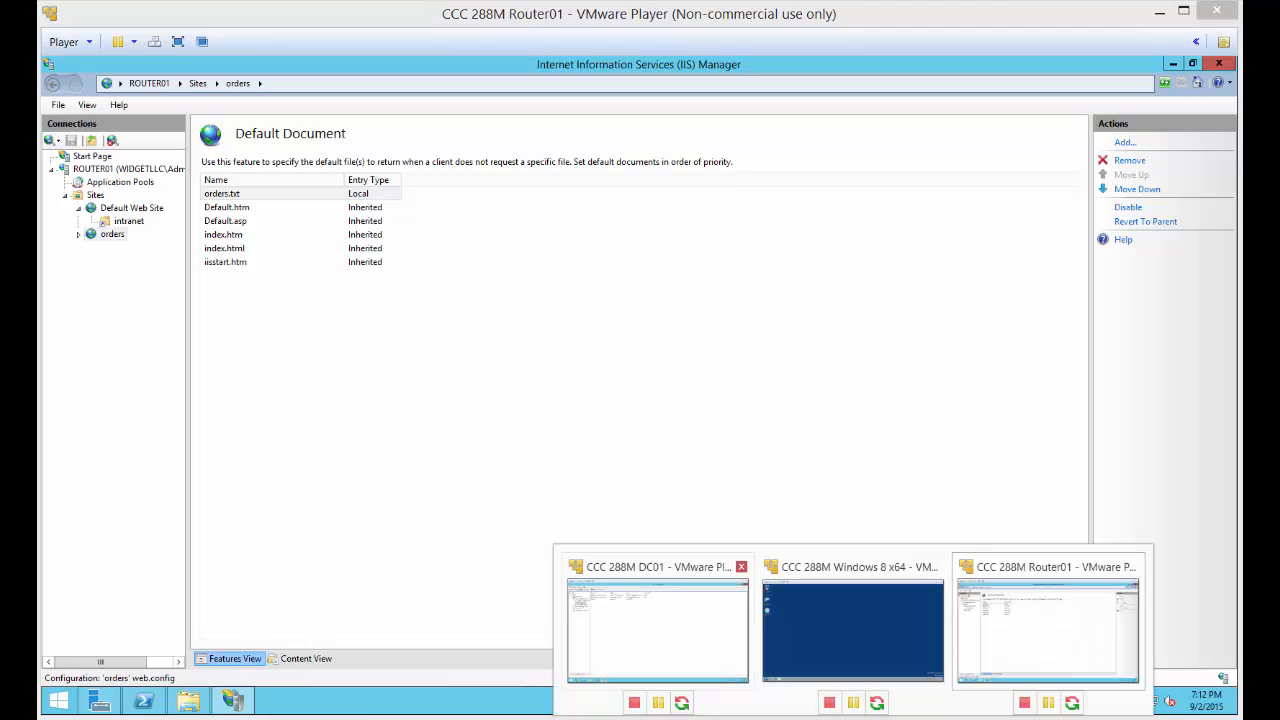
{"action": "left_click", "coordinate": [657, 630]}
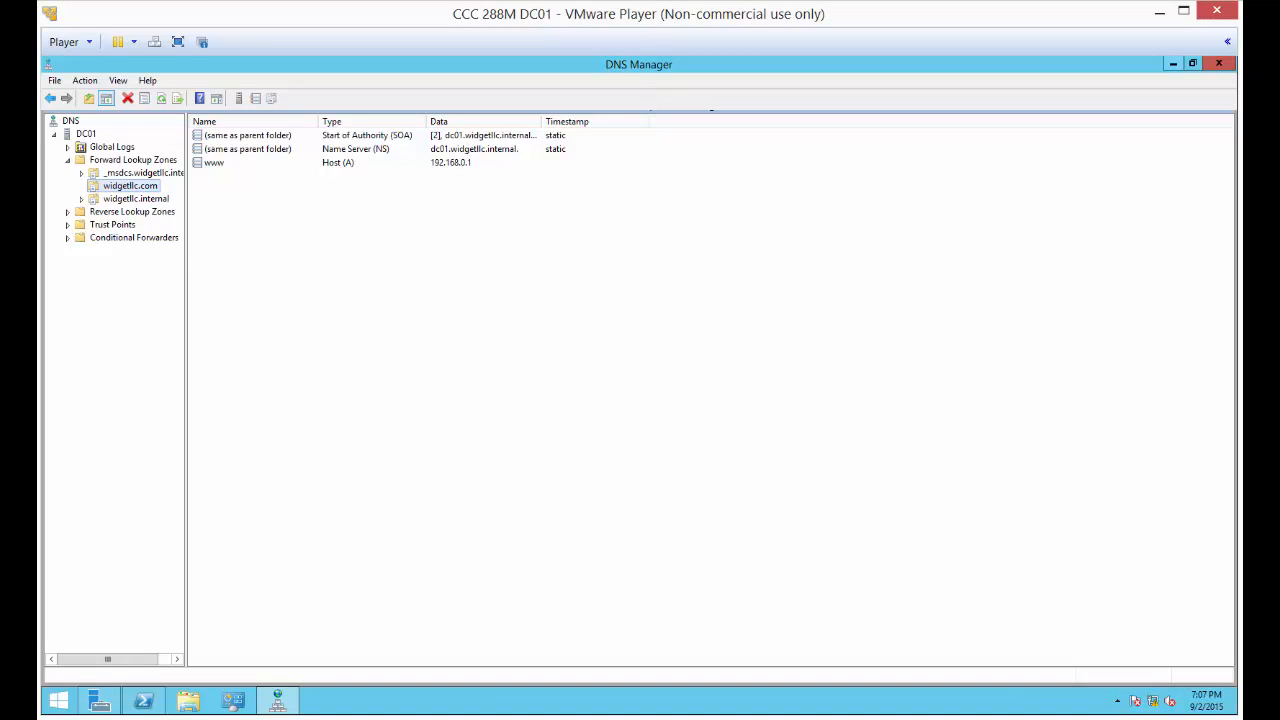
{"action": "key", "text": "ctrl+alt+Insert"}
{"action": "type", "text": "Pa$$w0rd"}
{"action": "key", "text": "Return"}
Add a host (A) record named orders with IP address 192.168.0.1 to the widgetllc.com zone
{"action": "right_click", "coordinate": [250, 199]}
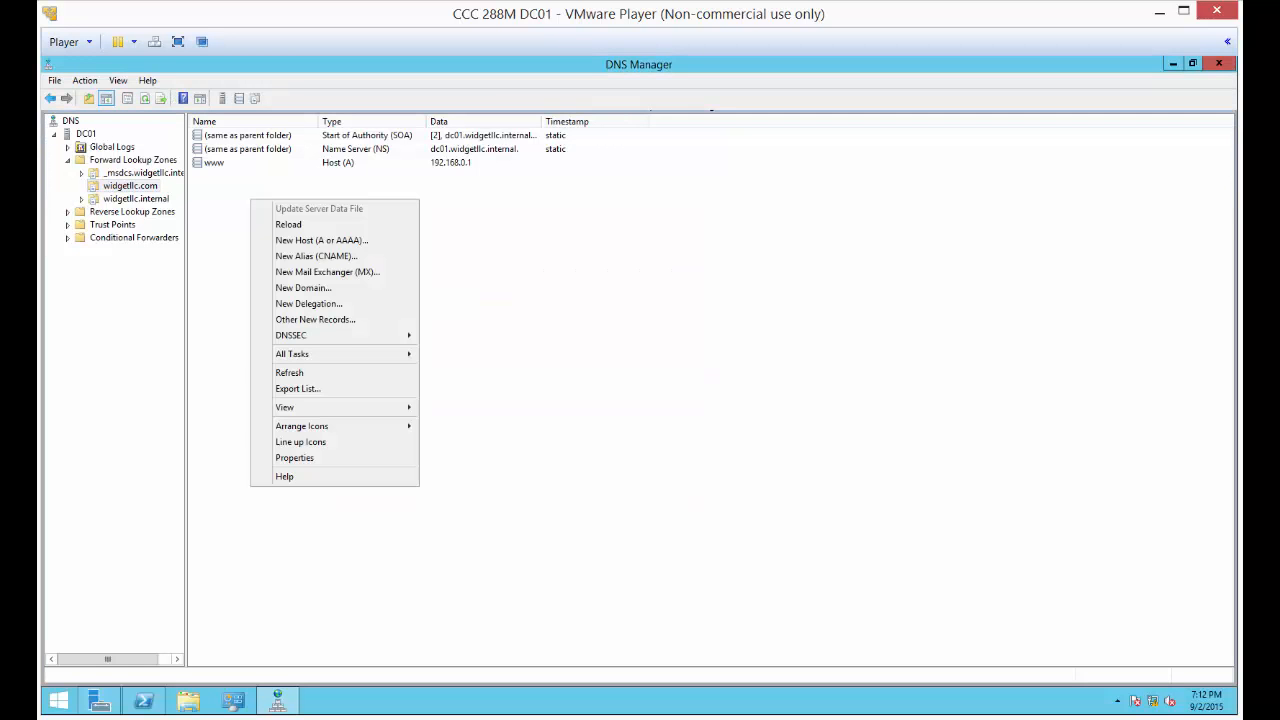
{"action": "left_click", "coordinate": [322, 240]}
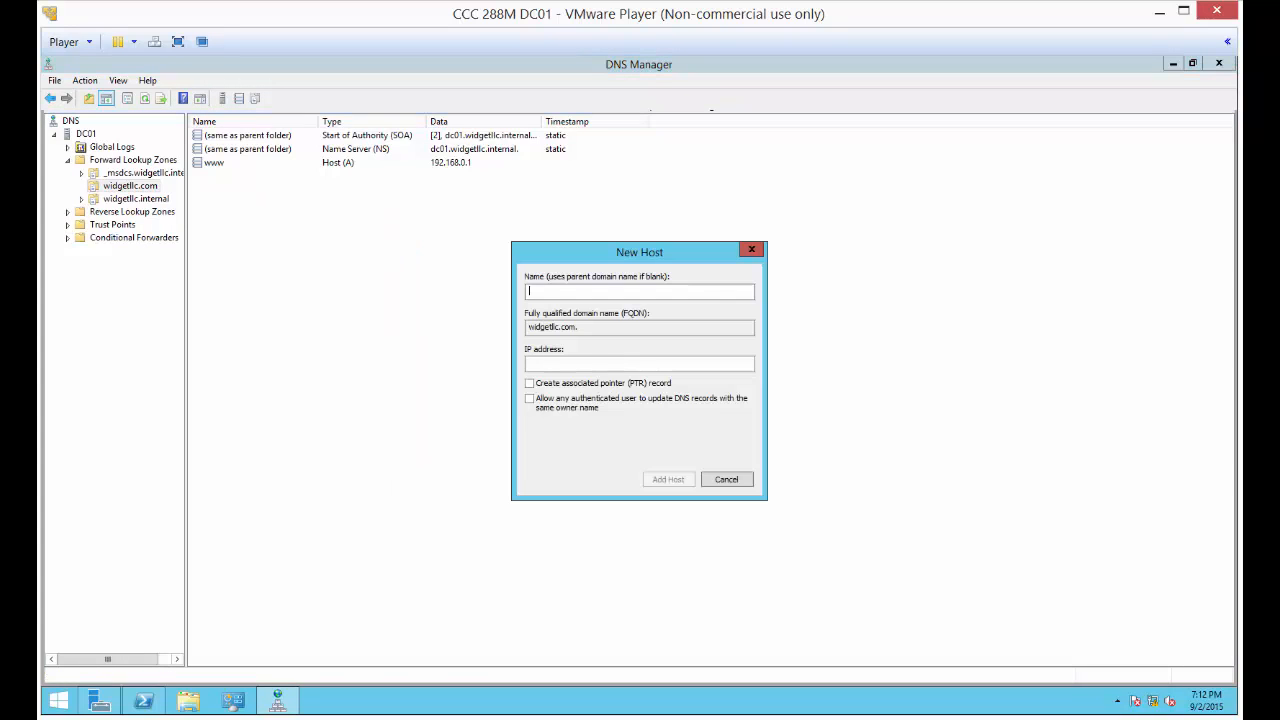
{"action": "type", "text": "orders"}
{"action": "type", "text": "192.168.0"}
{"action": "type", "text": ".1"}
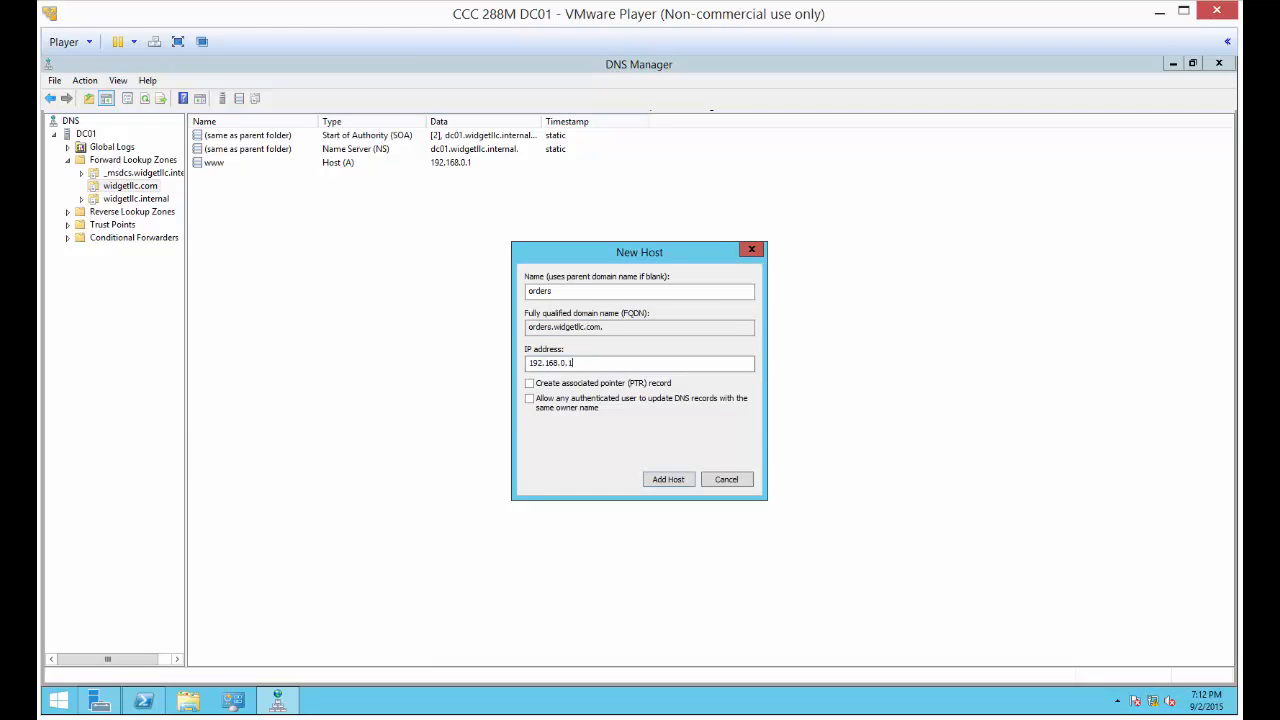
{"action": "key", "text": "Return"}
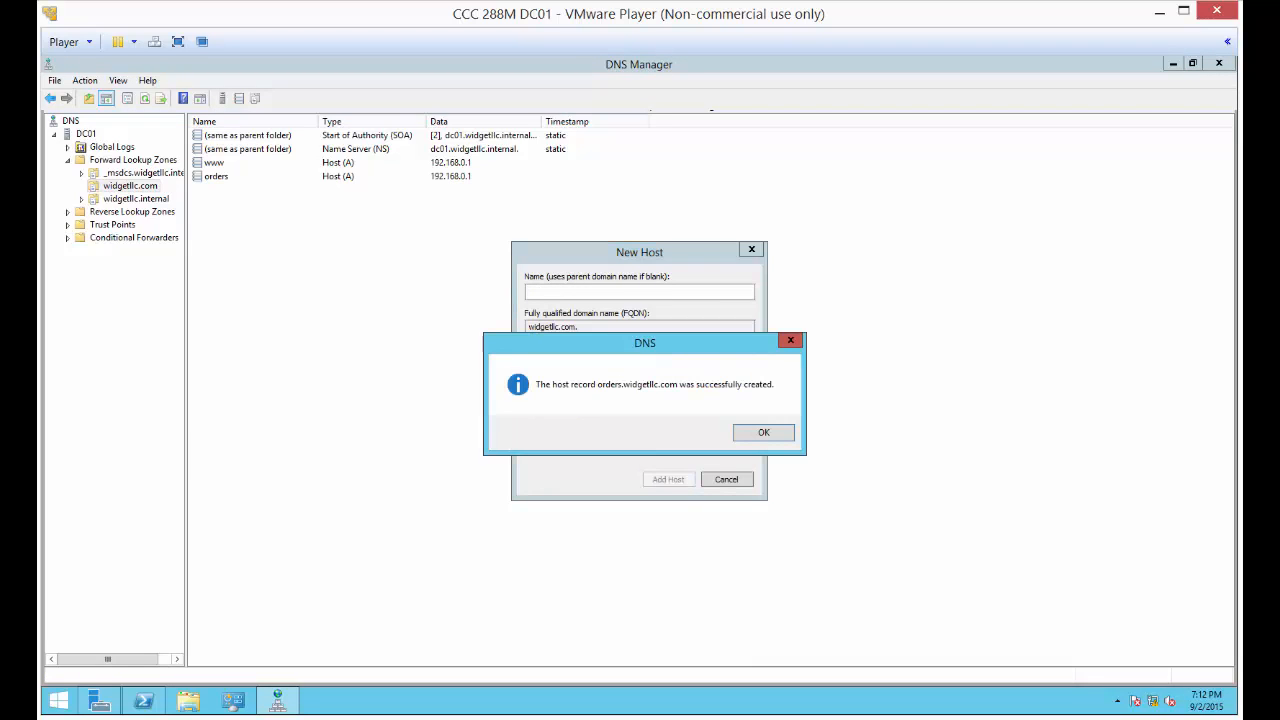
{"action": "key", "text": "Return"}
{"action": "key", "text": "Escape"}
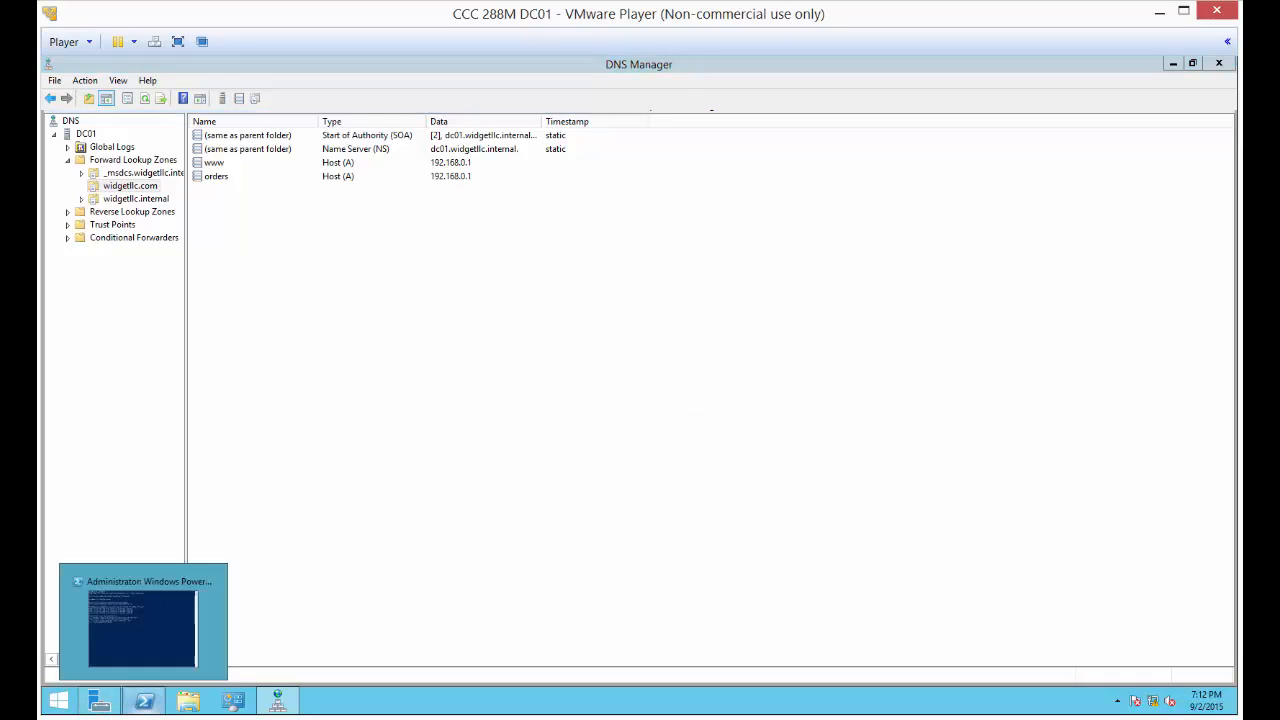
Flush the DNS resolver cache on DC01 by running ipconfig /flushdns in PowerShell
{"action": "left_click", "coordinate": [143, 700]}
{"action": "key", "text": "Up"}
Ping orders.widgetllc.com from PowerShell on DC01, and minimize the PowerShell window
{"action": "key", "text": "Up"}
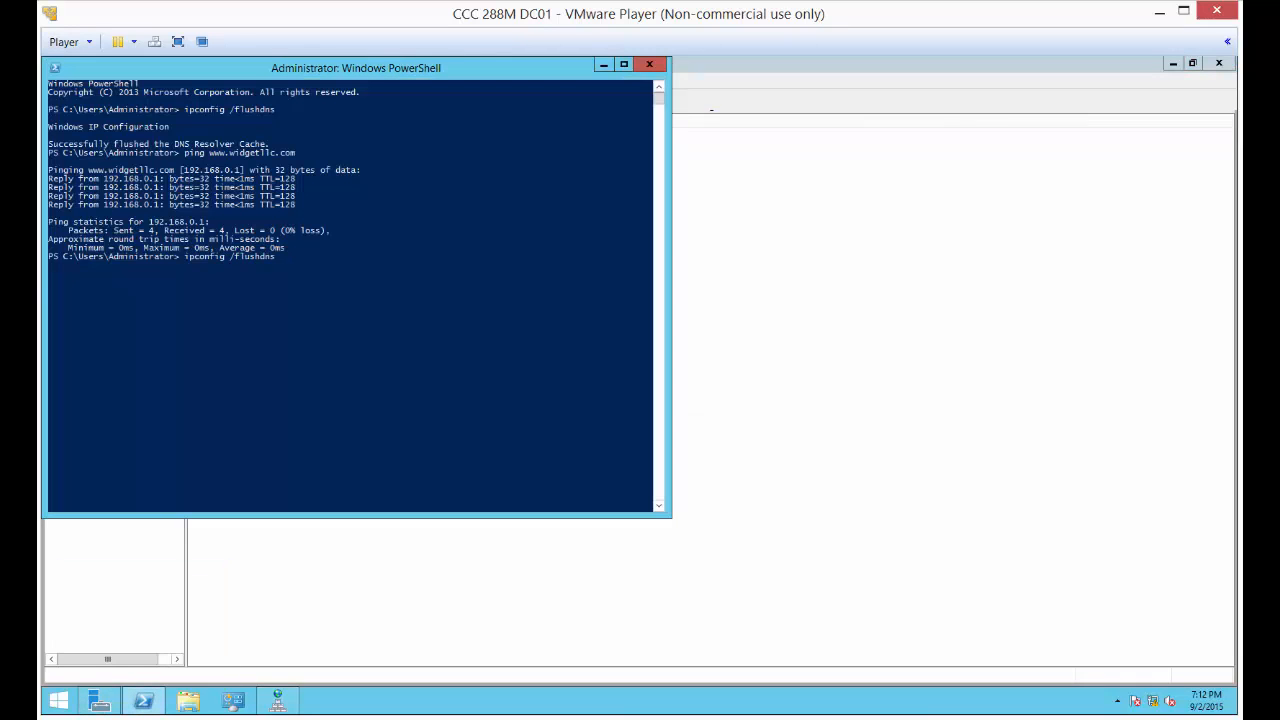
{"action": "key", "text": "Return"}
{"action": "key", "text": "Up"}
{"action": "key", "text": "Up"}
{"action": "key", "text": "Delete"}
{"action": "key", "text": "Delete"}
{"action": "key", "text": "Delete"}
{"action": "type", "text": "orders"}
{"action": "key", "text": "Return"}
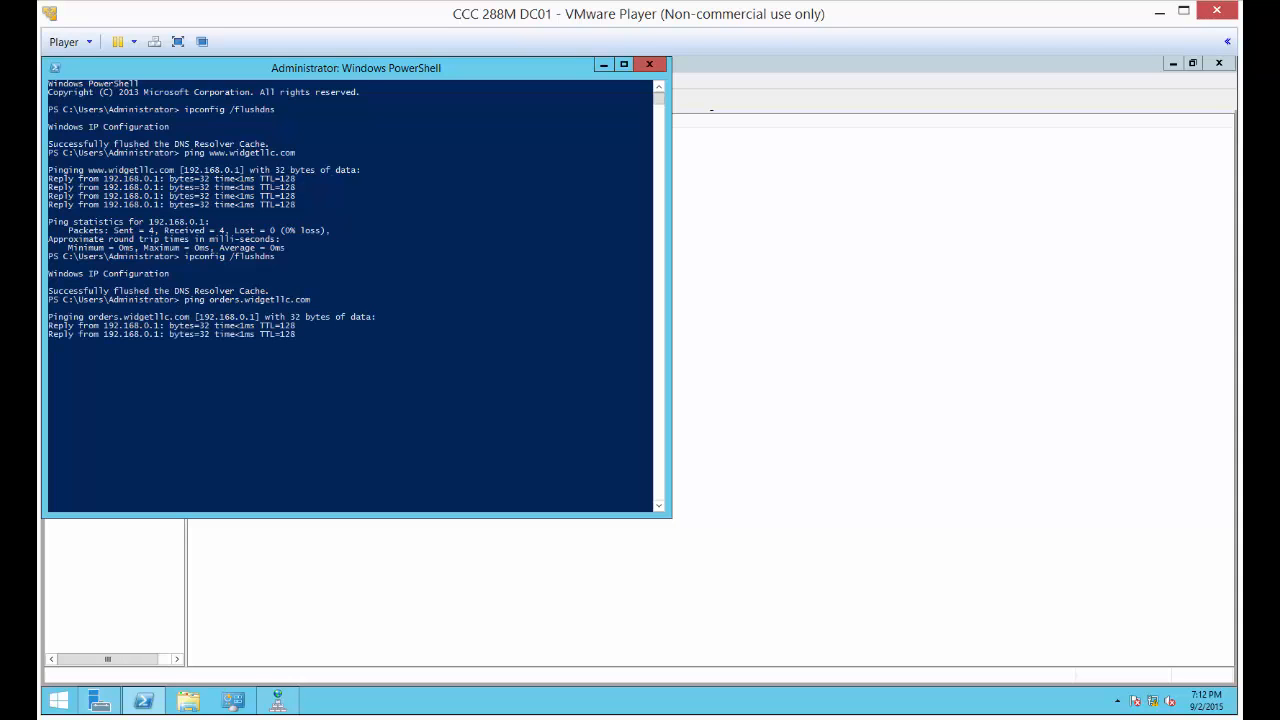
{"action": "left_click", "coordinate": [604, 64]}
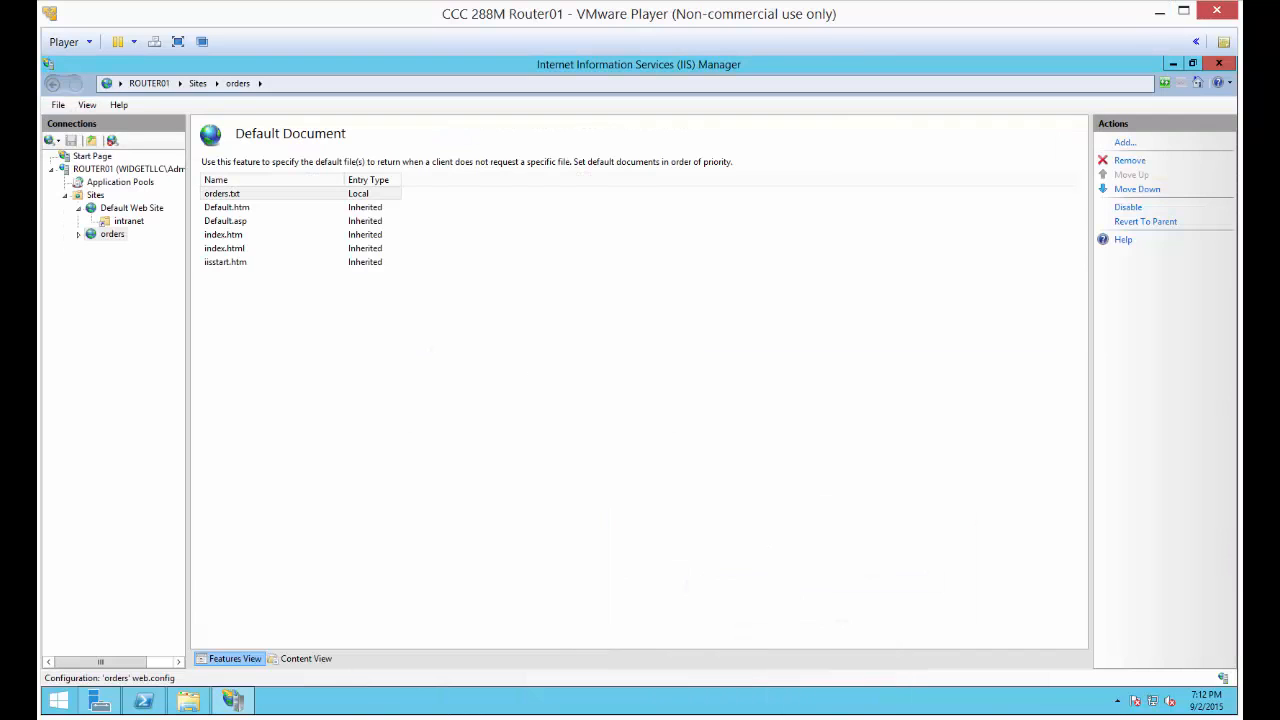
Switch to the Windows 8 client virtual machine
{"action": "mouse_move", "coordinate": [853, 703]}
{"action": "left_click", "coordinate": [855, 620]}
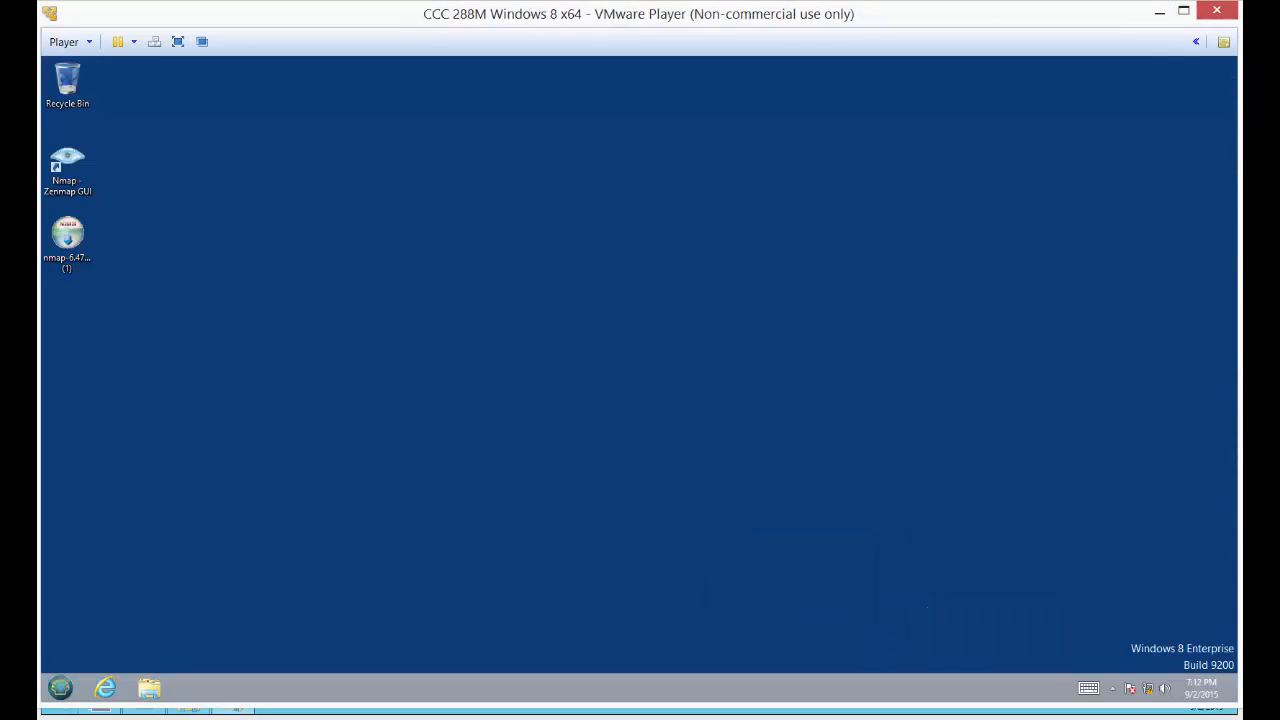
{"action": "left_click", "coordinate": [60, 688]}
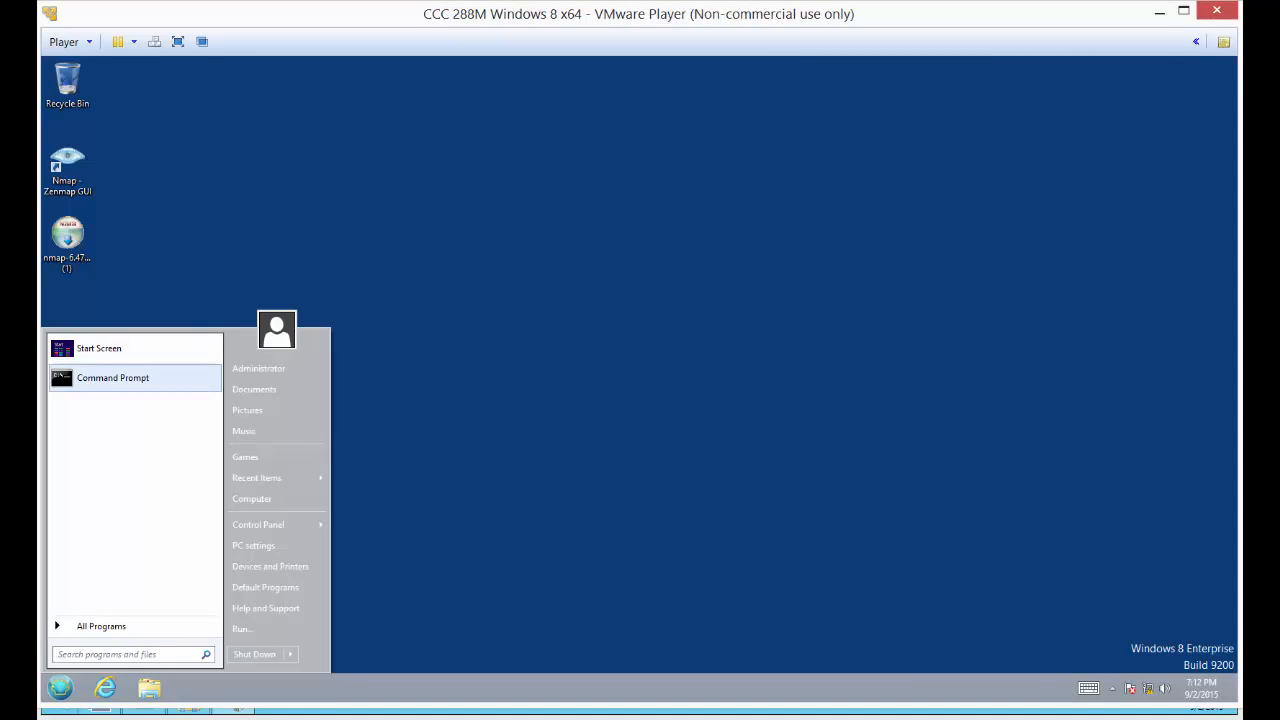
{"action": "left_click", "coordinate": [134, 378]}
{"action": "left_click", "coordinate": [524, 83]}
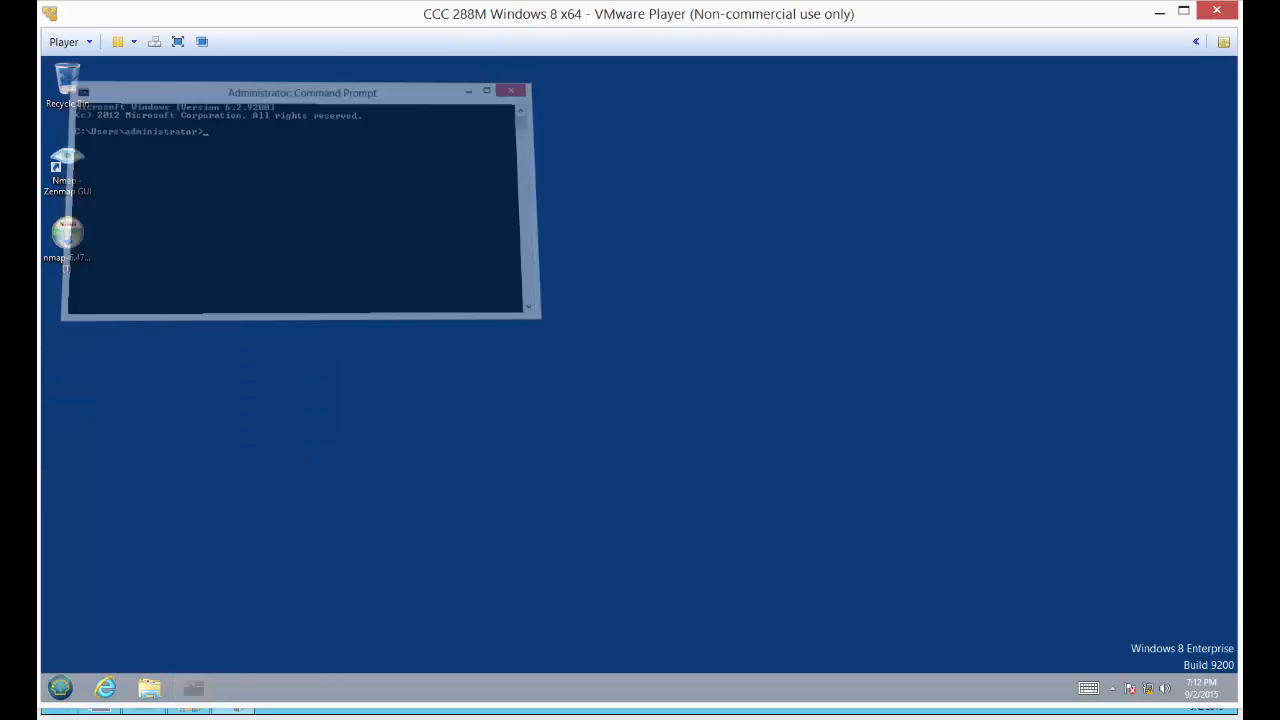
Open Command Prompt as administrator on the Windows 8 client and run ipconfig /flushdns
{"action": "left_click", "coordinate": [60, 688]}
{"action": "right_click", "coordinate": [150, 378]}
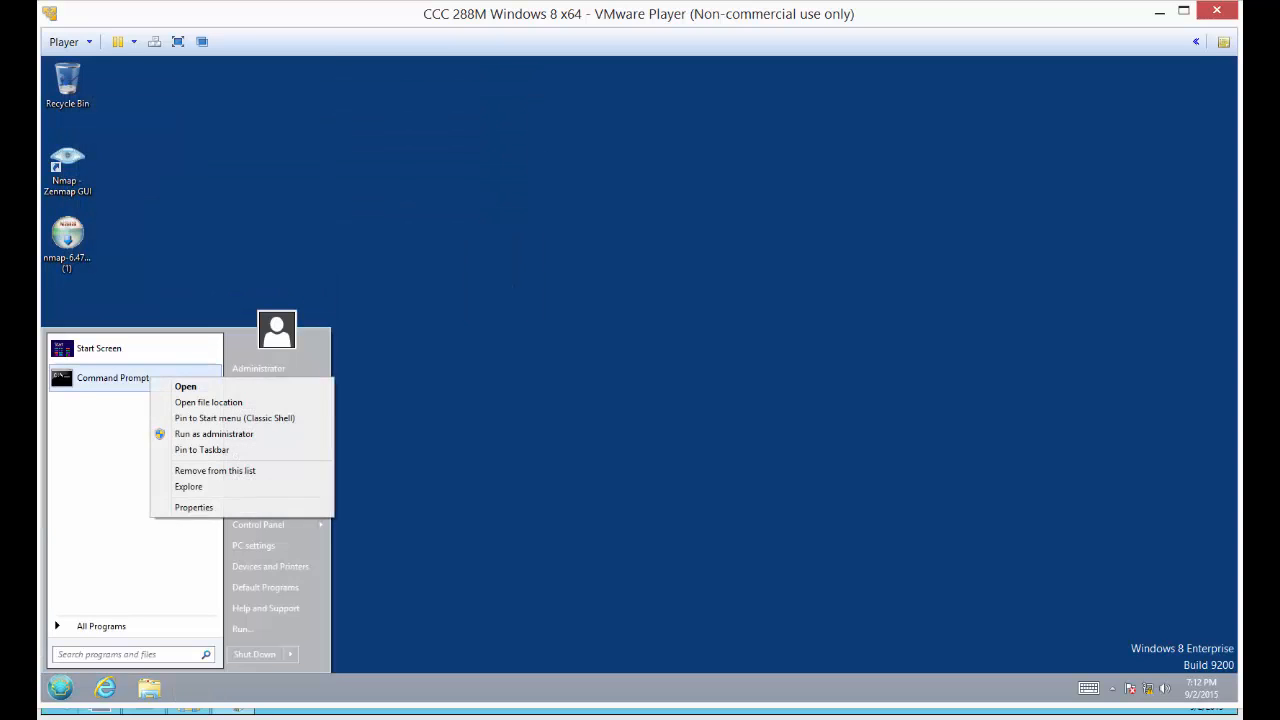
{"action": "left_click", "coordinate": [214, 434]}
{"action": "left_click_drag", "start_coordinate": [410, 114], "coordinate": [736, 268]}
{"action": "type", "text": "ipconfig /flushdns"}
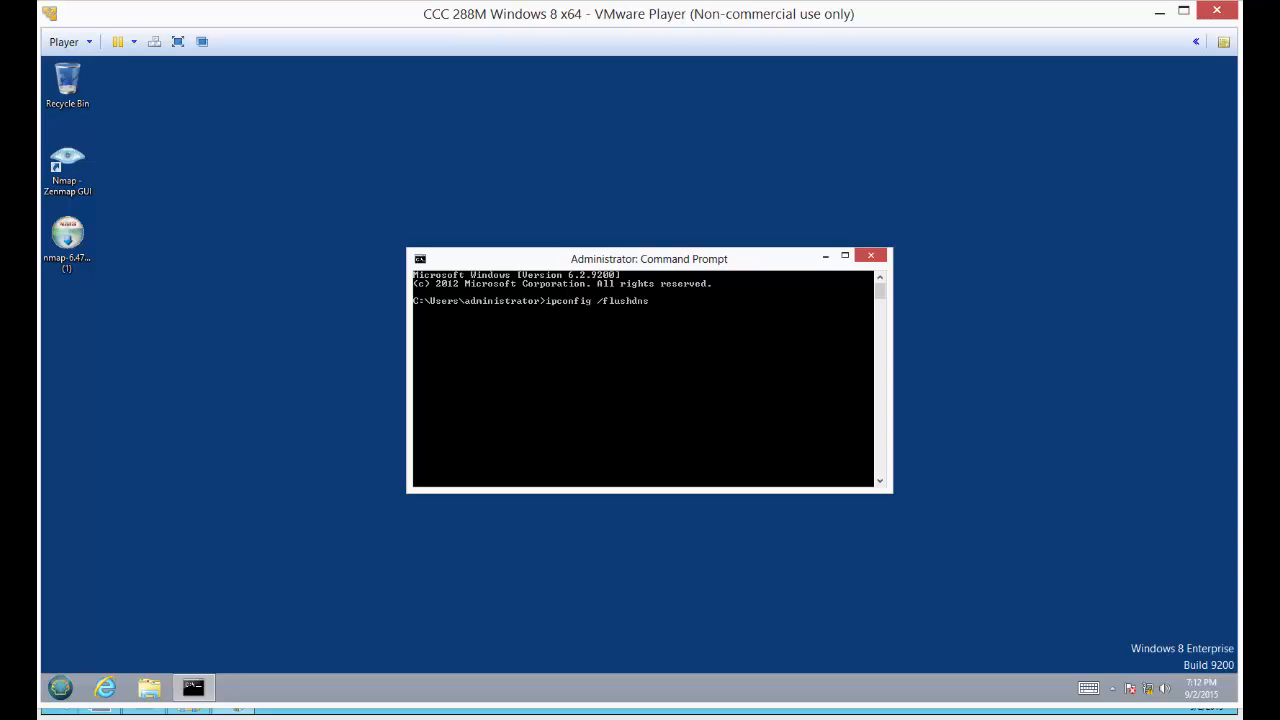
{"action": "key", "text": "Return"}
Ping orders.widgetllc.com from the client, and close the Command Prompt window
{"action": "type", "text": "ping"}
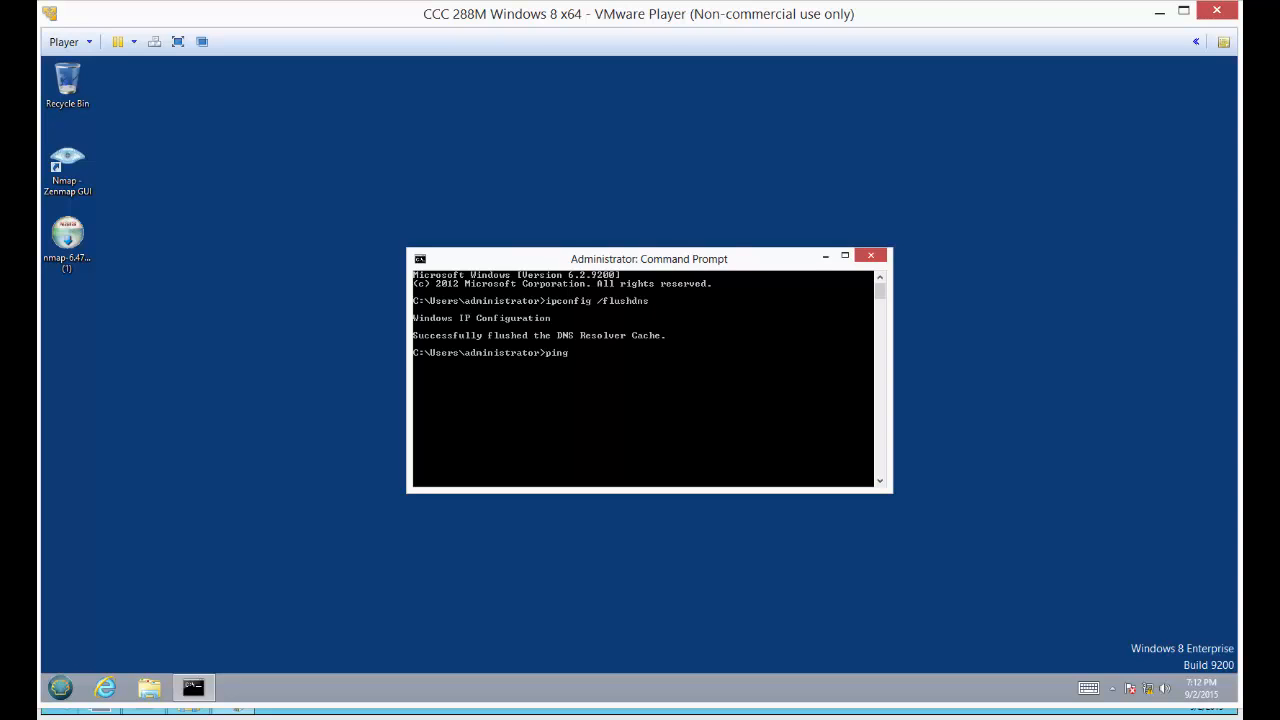
{"action": "type", "text": " orders.widgetllc.com"}
{"action": "key", "text": "Return"}
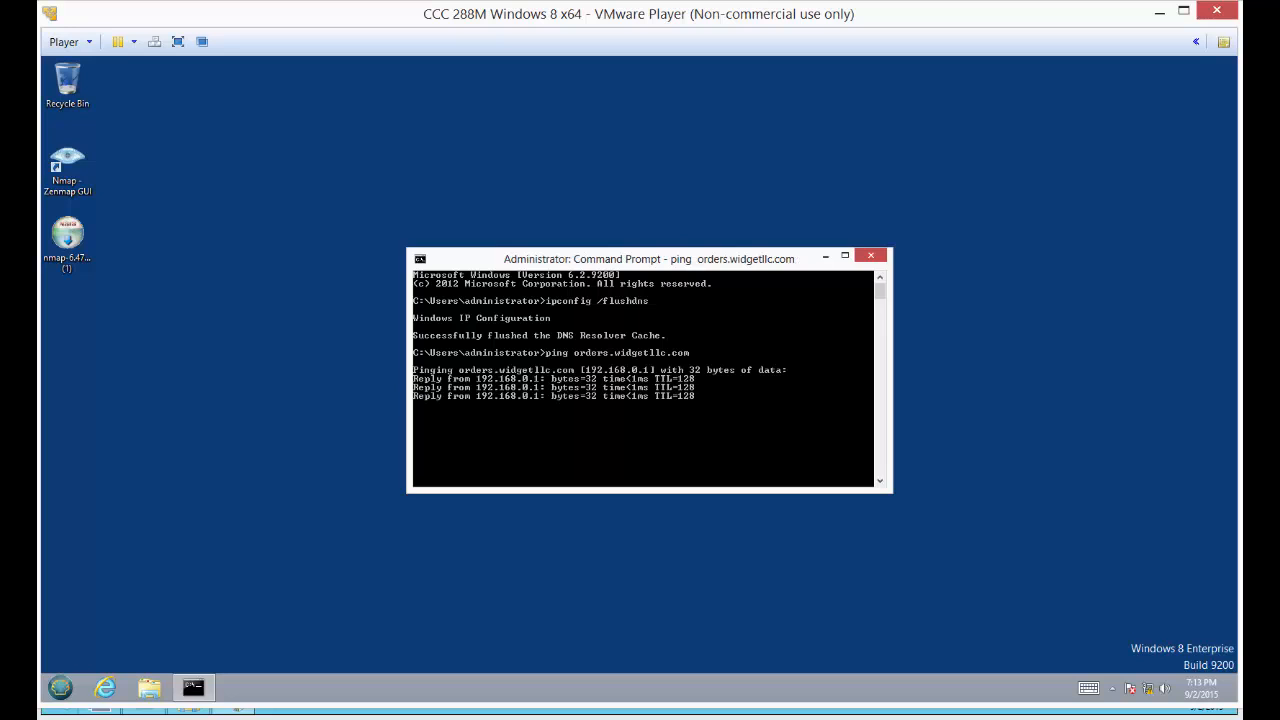
{"action": "left_click", "coordinate": [871, 256]}
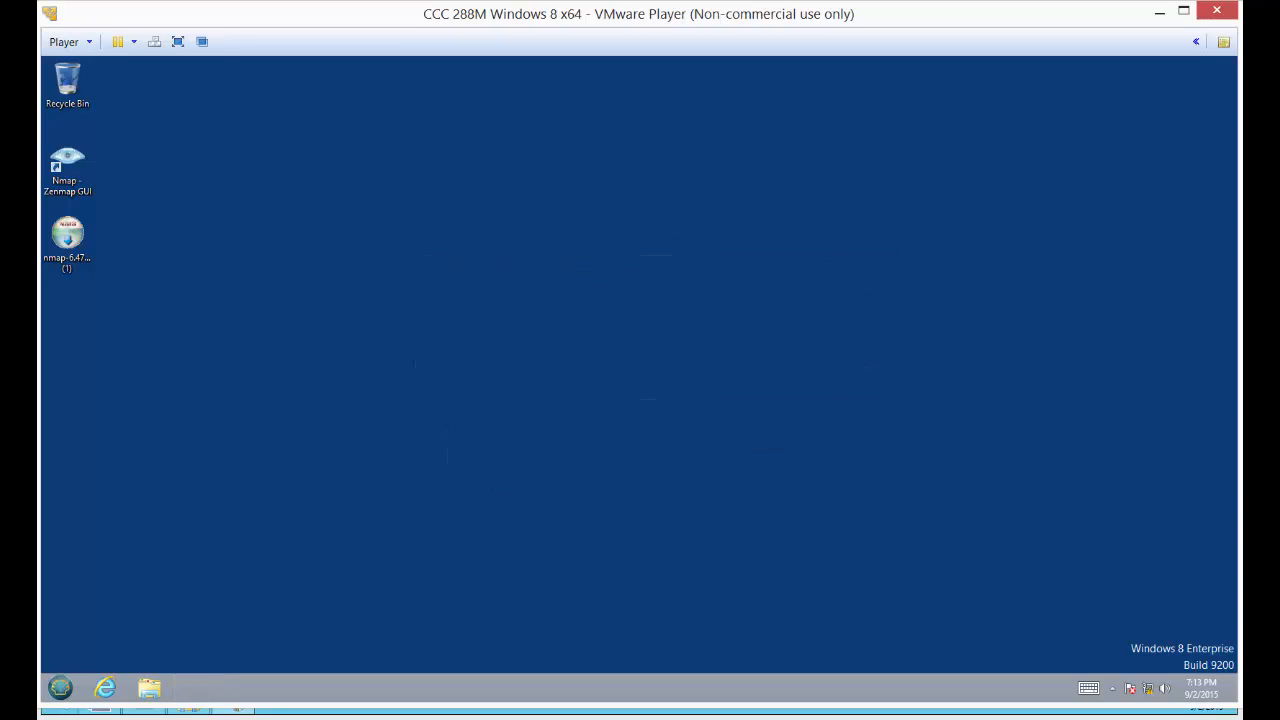
{"action": "left_click", "coordinate": [105, 687]}
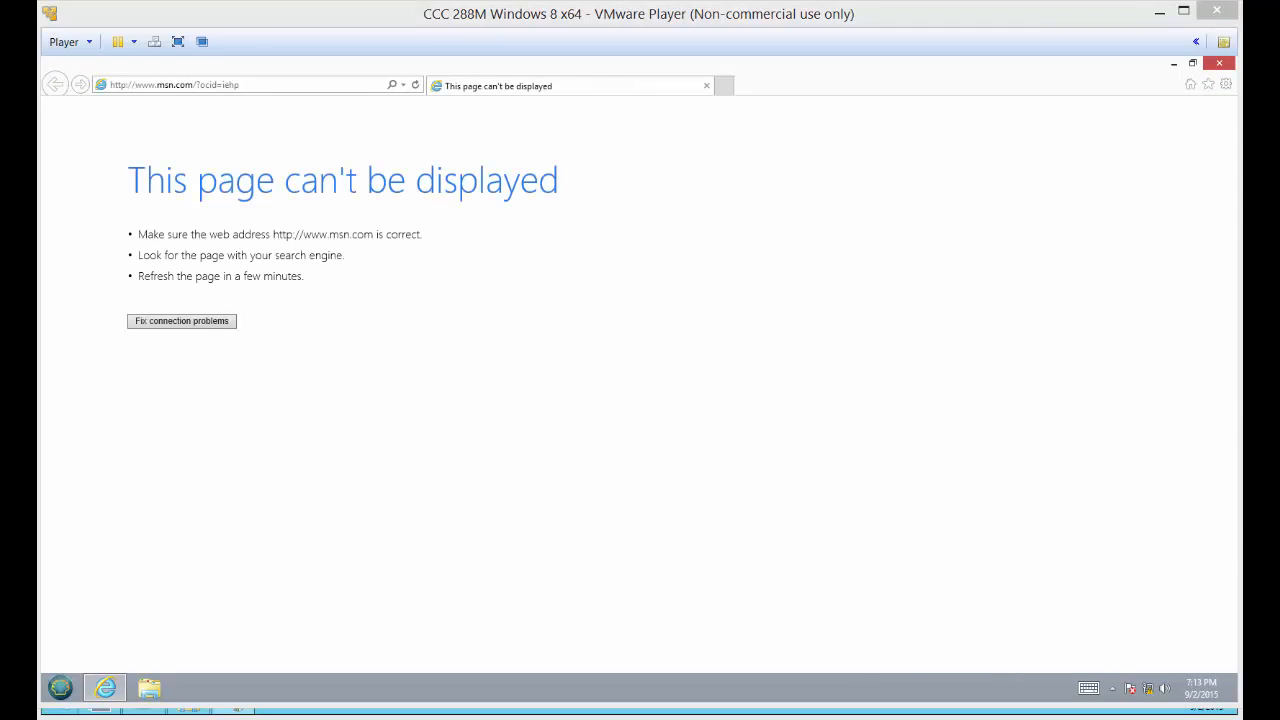
{"action": "left_click", "coordinate": [243, 85]}
{"action": "type", "text": "http://orders.widgetllc.com:81/"}
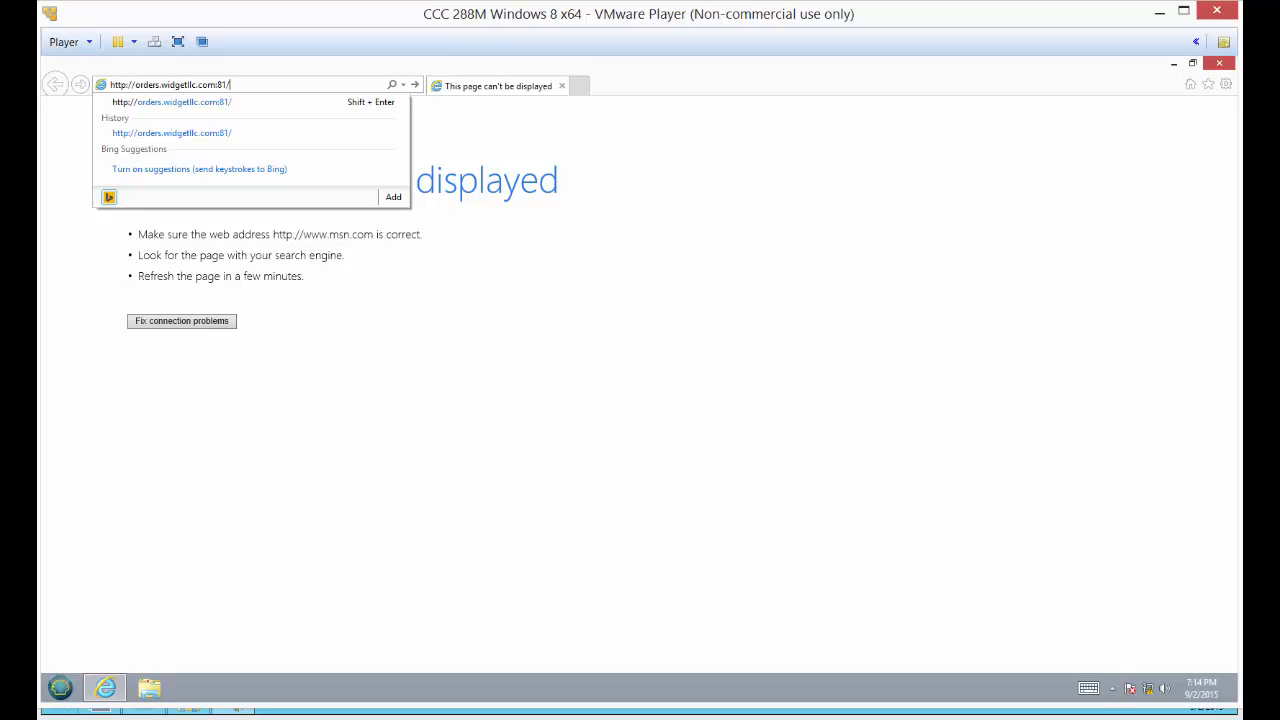
{"action": "key", "text": "Return"}
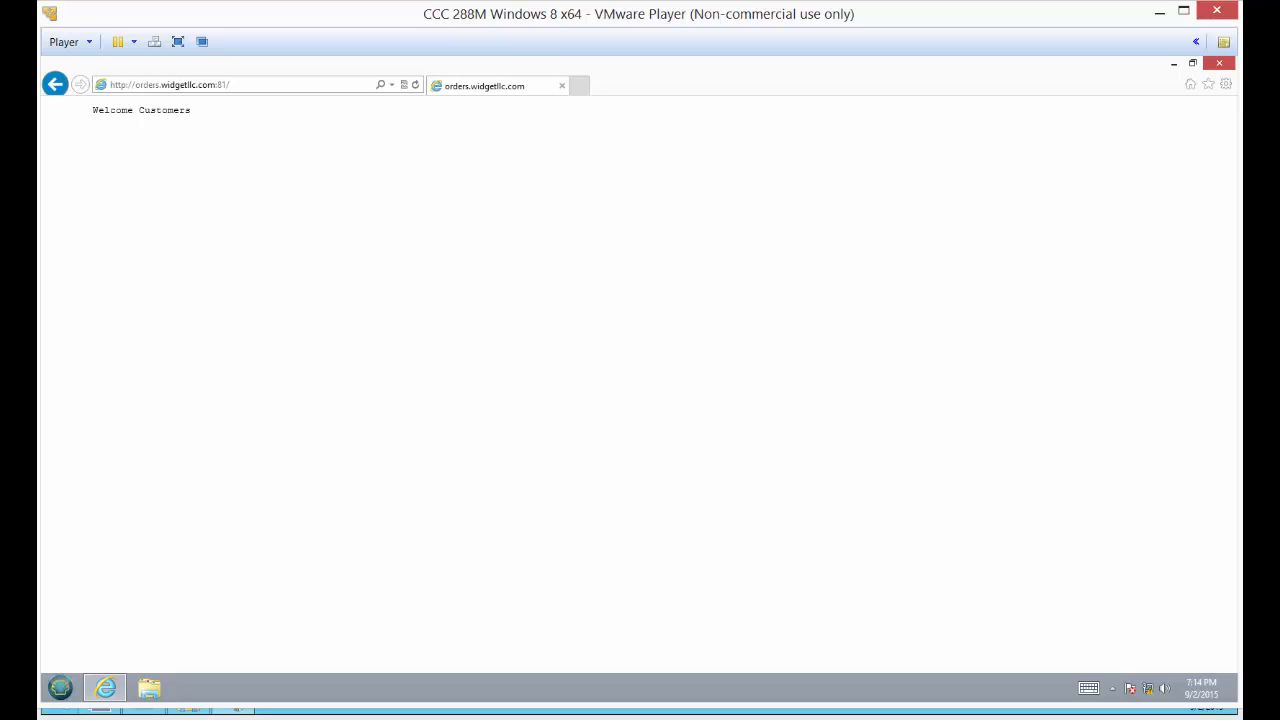
{"action": "left_click", "coordinate": [232, 85]}
{"action": "left_click", "coordinate": [232, 85]}
{"action": "key", "text": "BackSpace"}
{"action": "key", "text": "BackSpace"}
{"action": "key", "text": "BackSpace"}
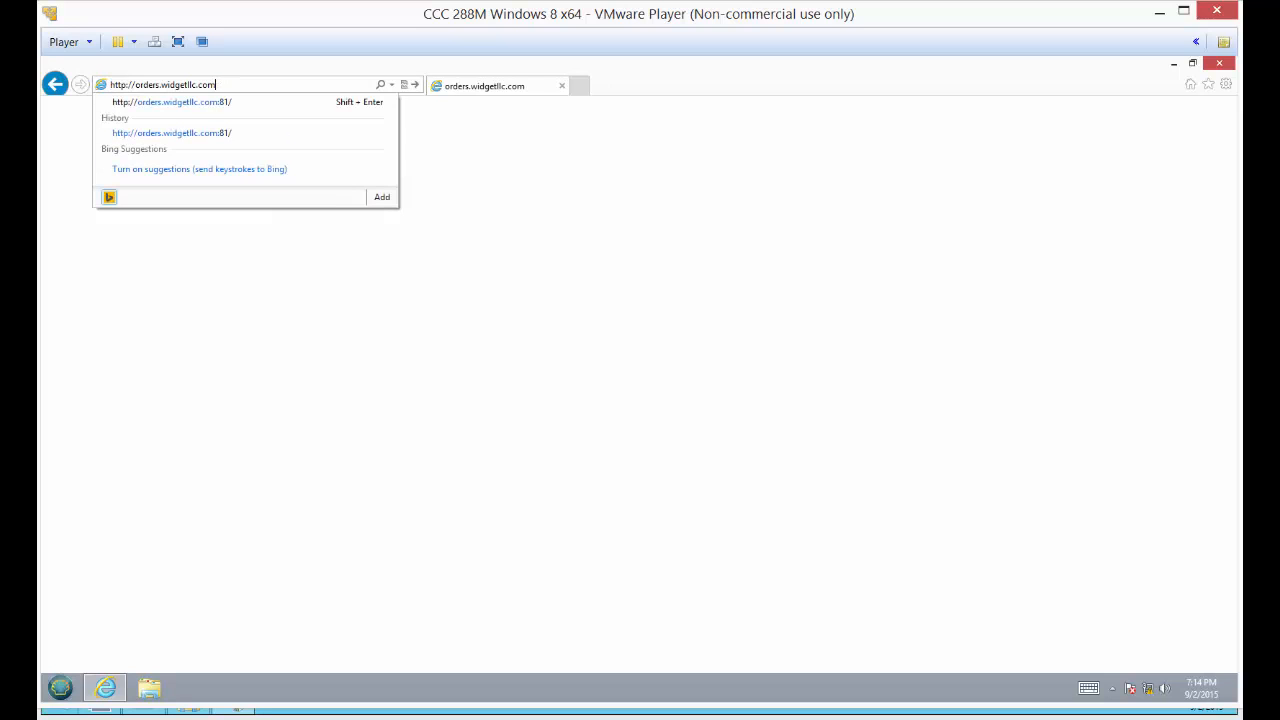
{"action": "key", "text": "Return"}
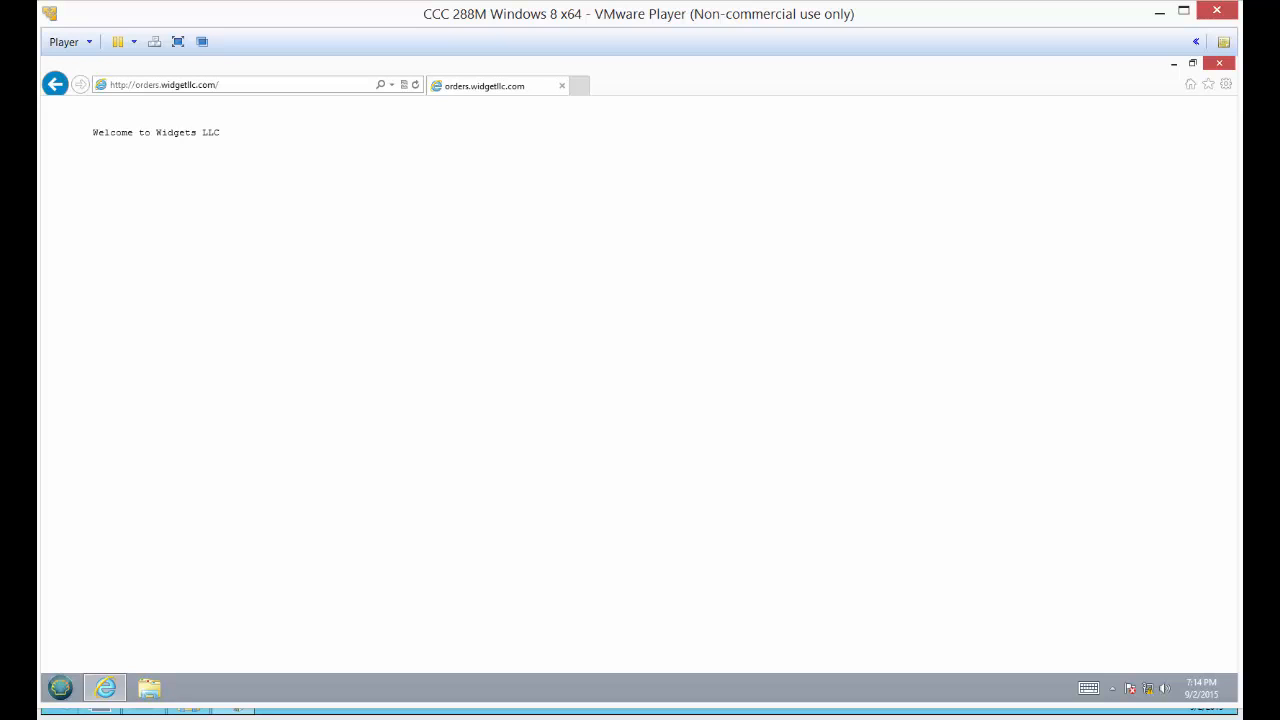
Add port 81 back to the orders.widgetllc.com address and reload the orders site
{"action": "left_click", "coordinate": [240, 85]}
{"action": "left_click", "coordinate": [240, 85]}
{"action": "key", "text": "BackSpace"}
{"action": "type", "text": ":81"}
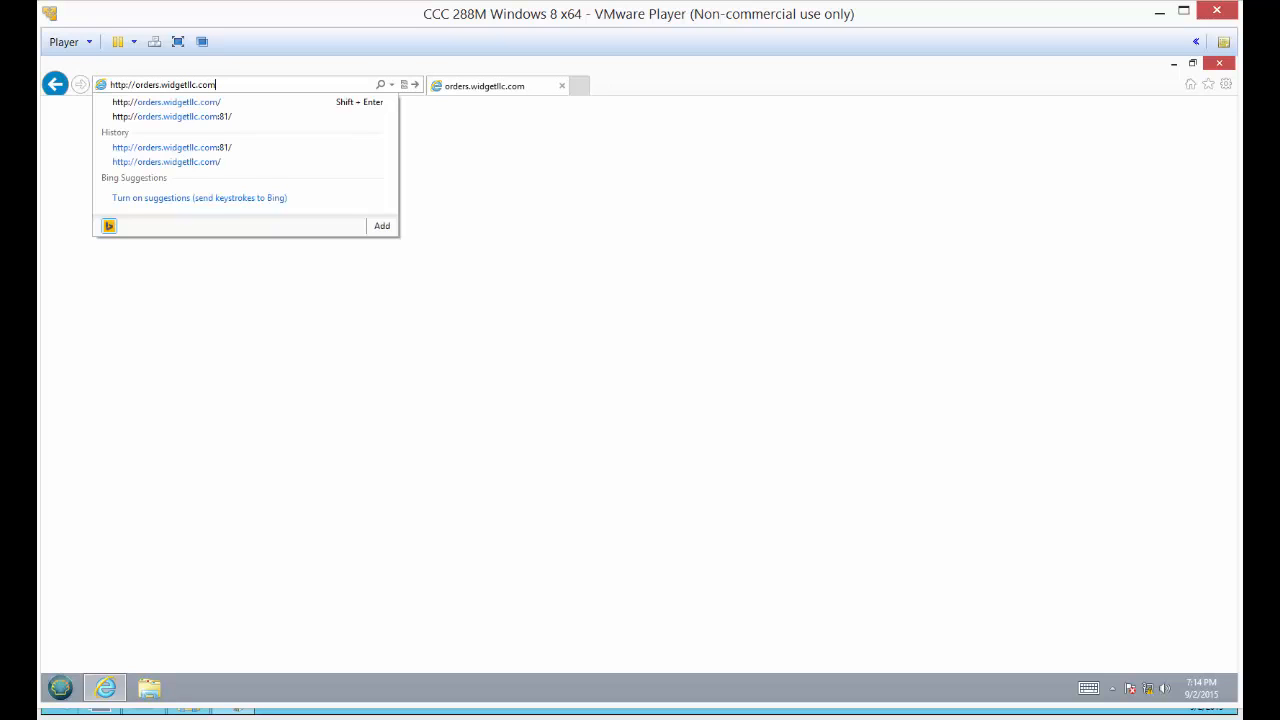
{"action": "key", "text": "Return"}
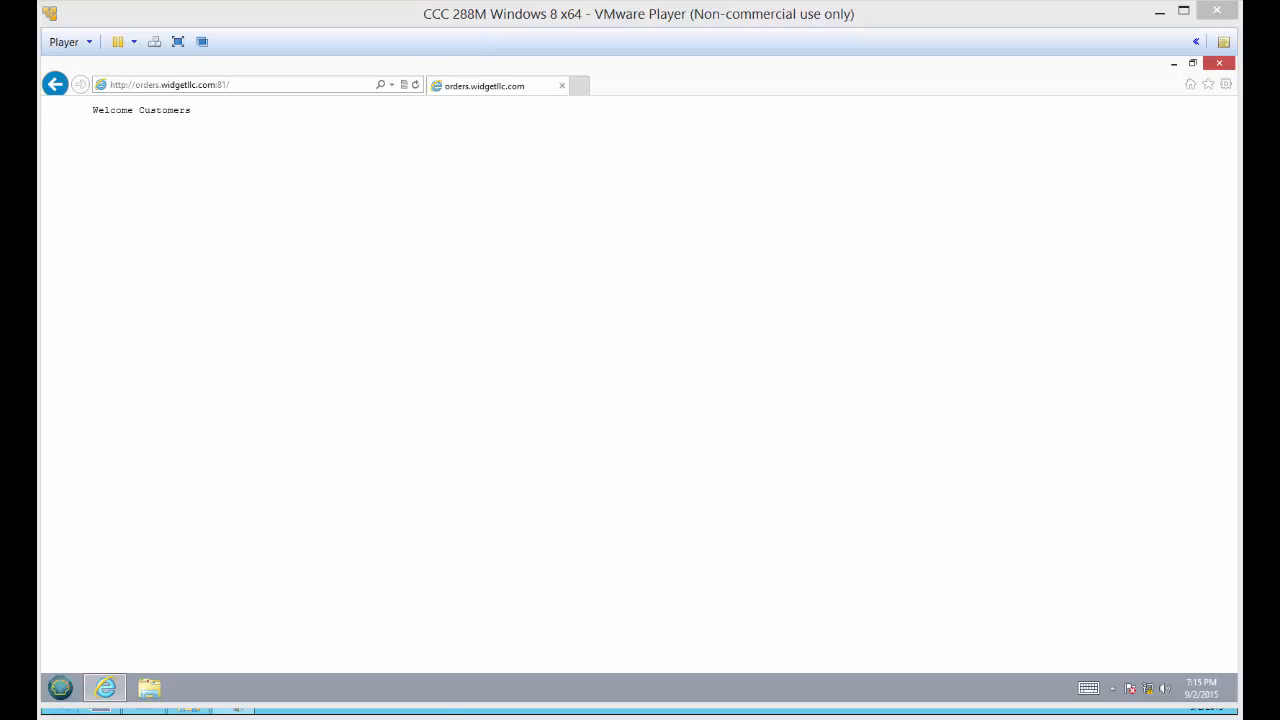
Switch to the lab instructions PDF in Chrome and review the remaining steps, deliverables, reflection and knowledge adaptation questions
{"action": "left_click", "coordinate": [350, 640]}
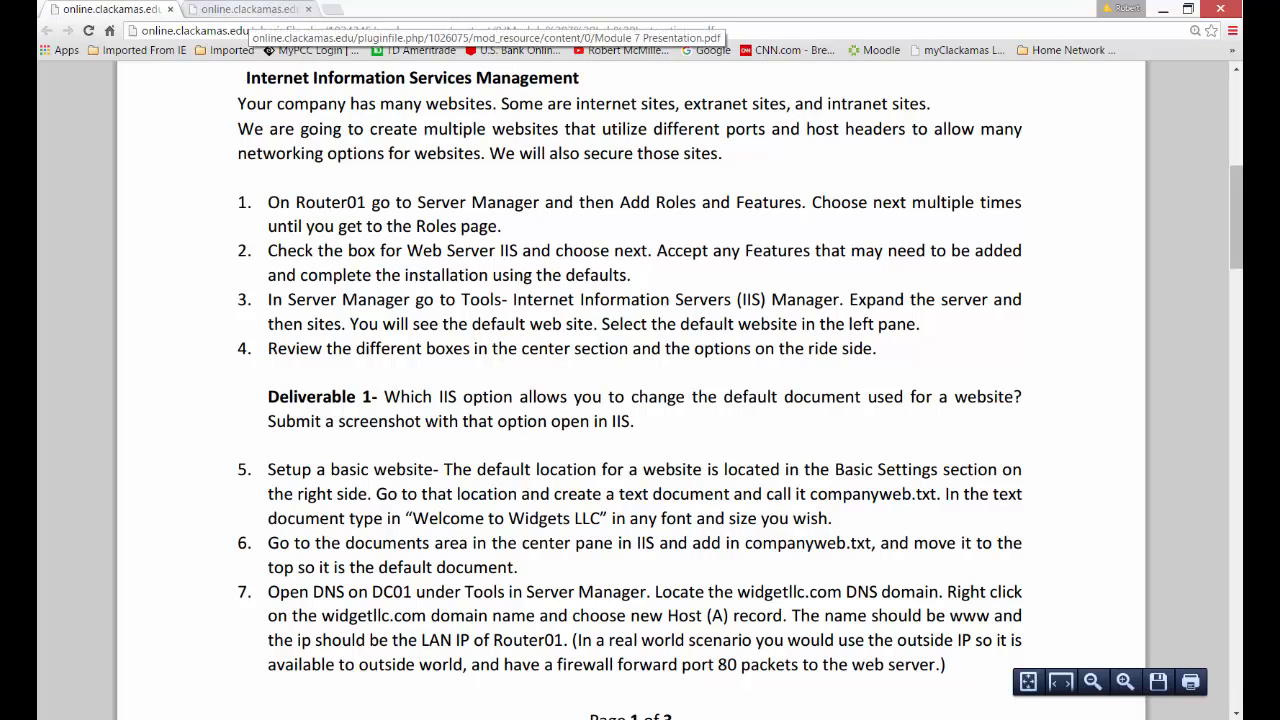
{"action": "scroll", "coordinate": [640, 390], "scroll_direction": "down", "scroll_amount": 10}
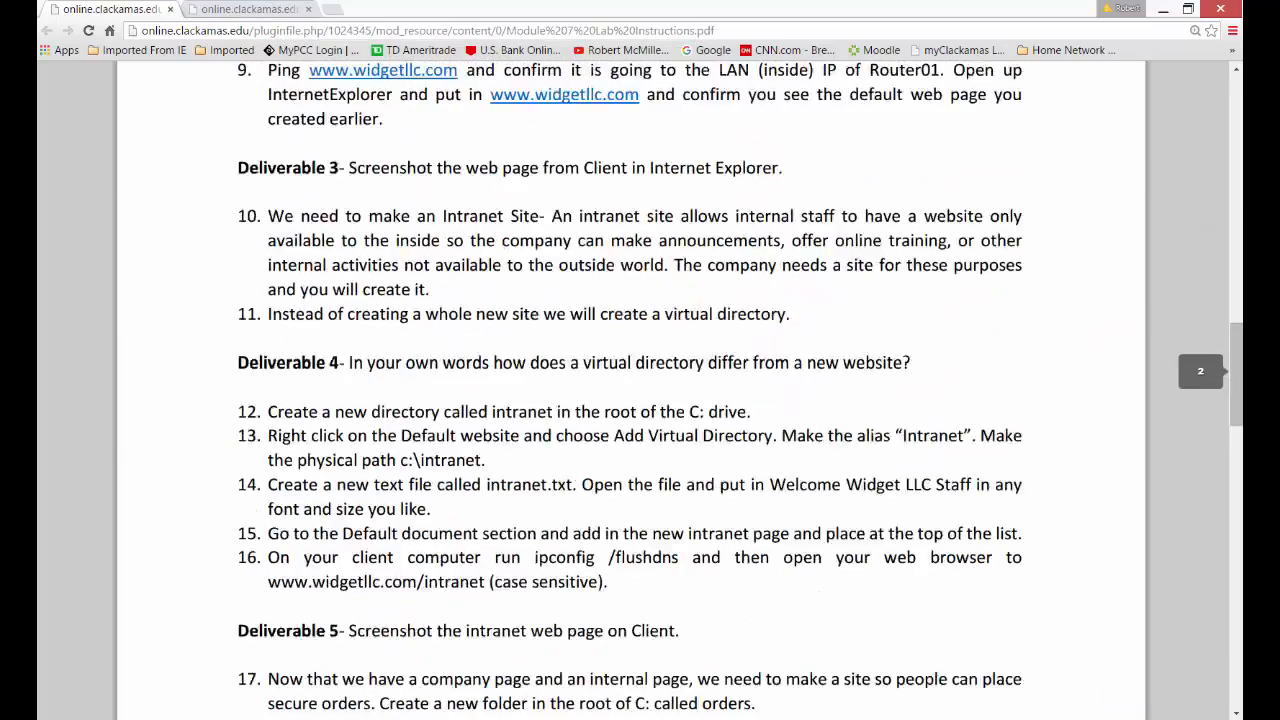
{"action": "scroll", "coordinate": [640, 390], "scroll_direction": "down", "scroll_amount": 10}
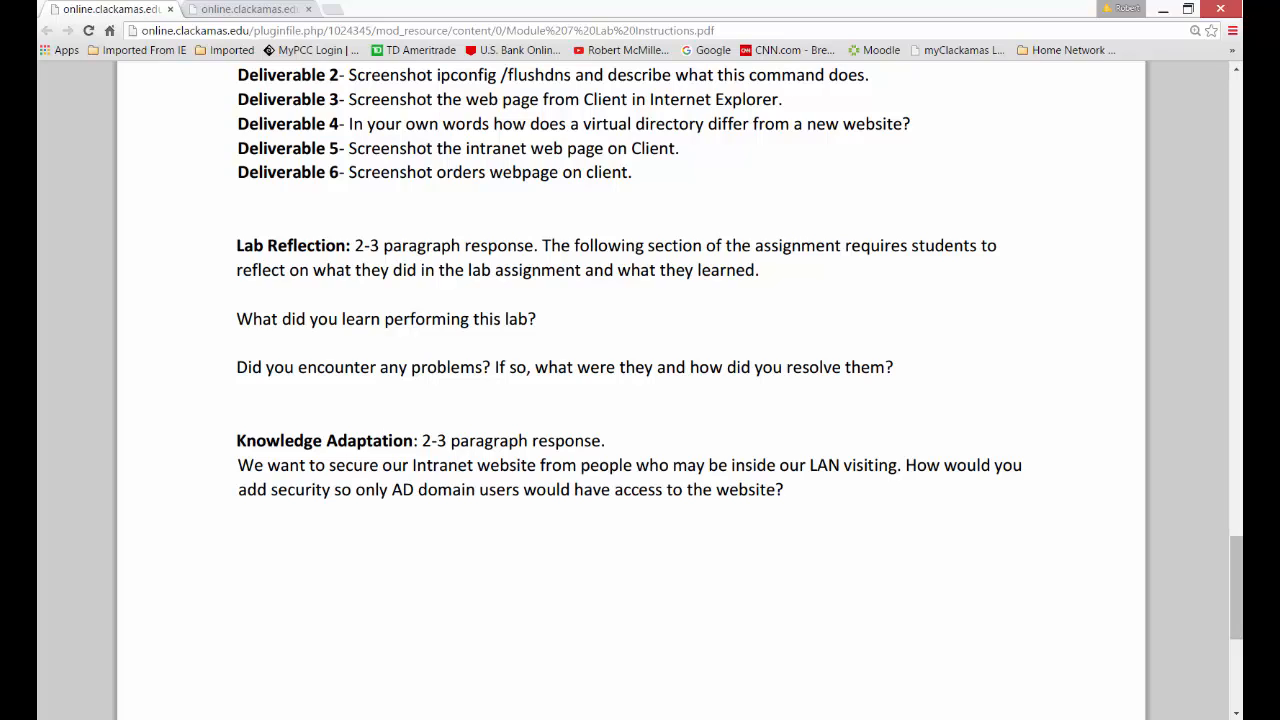
Switch to the Router01 virtual machine and check the commands available for the orders site in IIS Manager
{"action": "left_click", "coordinate": [853, 719]}
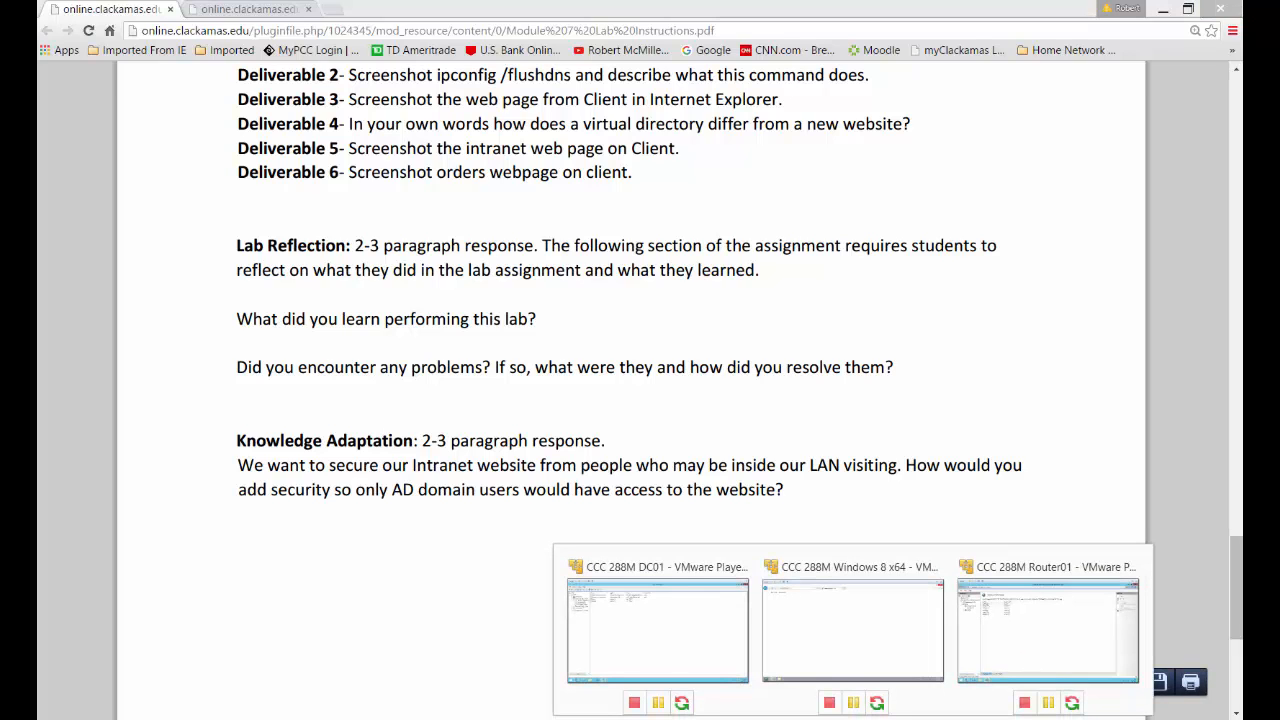
{"action": "left_click", "coordinate": [1047, 630]}
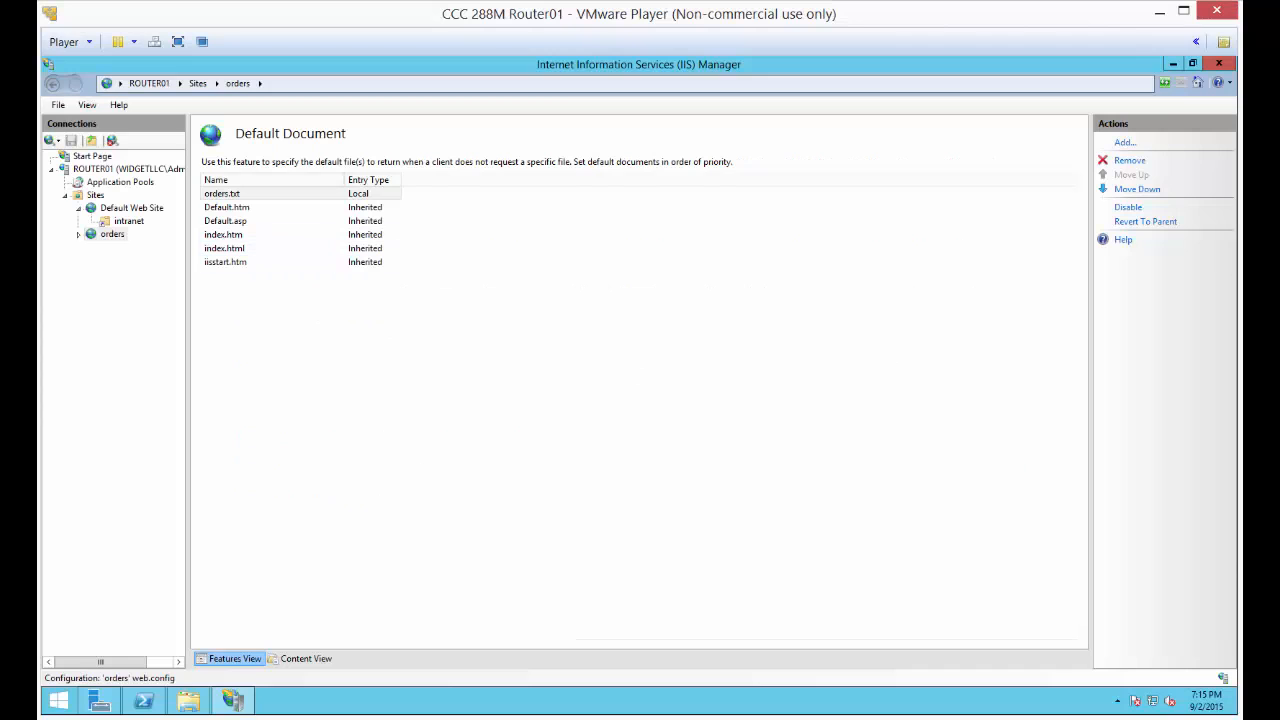
{"action": "right_click", "coordinate": [110, 234]}
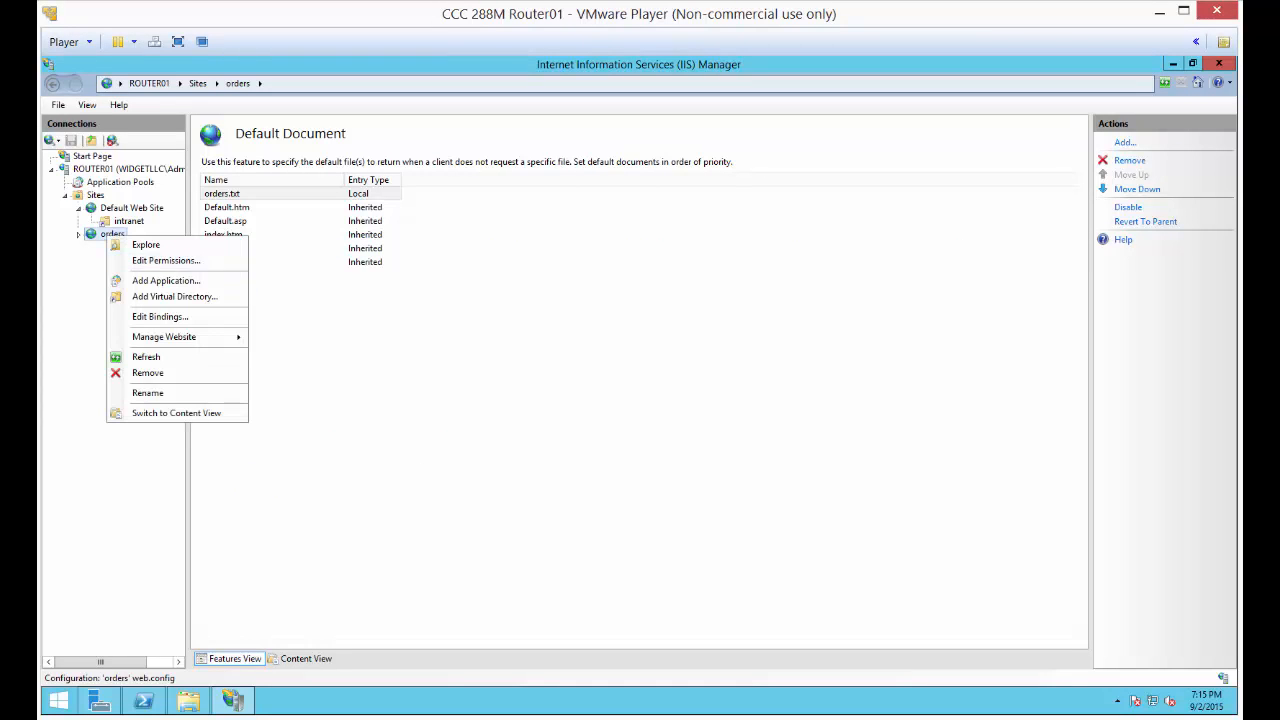
{"action": "left_click", "coordinate": [420, 330]}
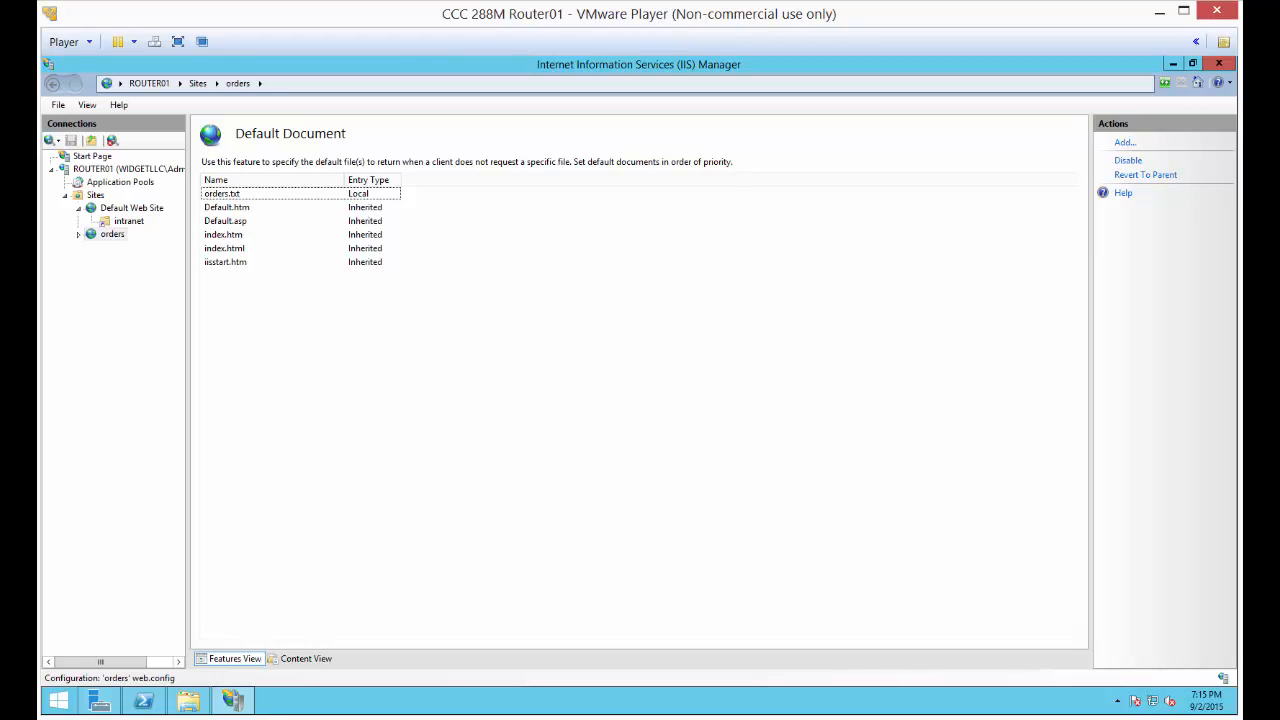